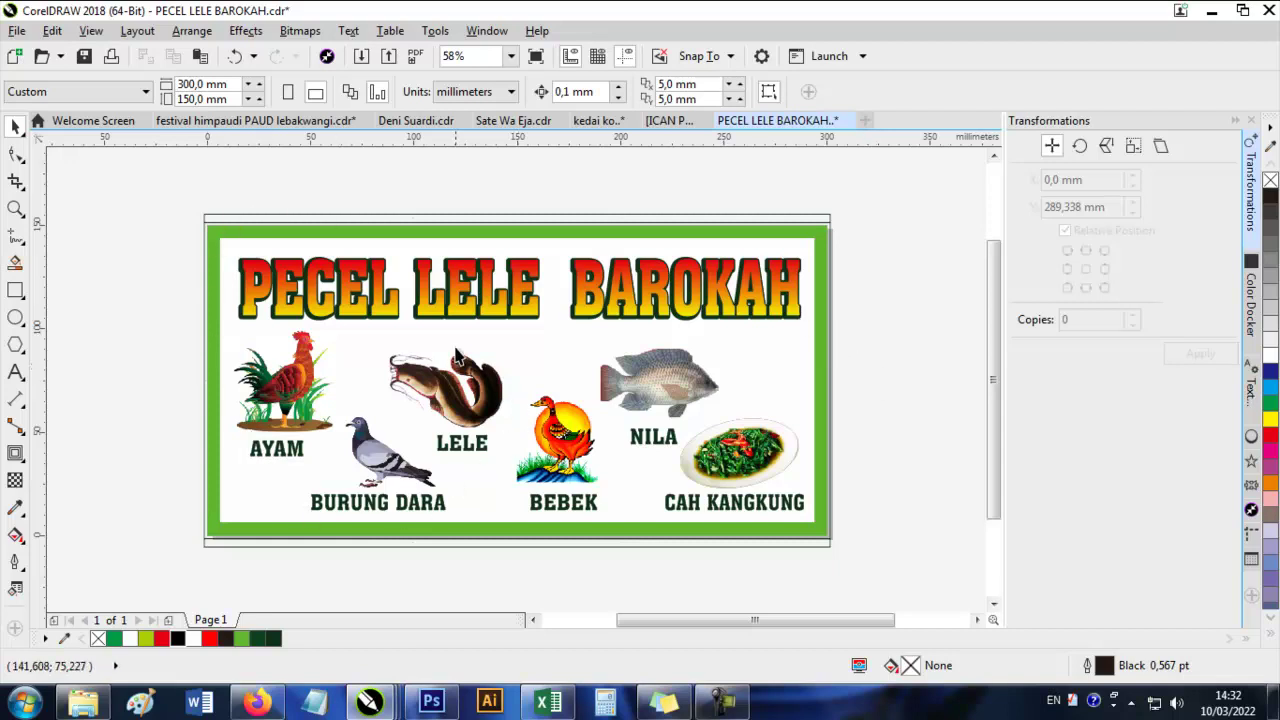
- Ungroup the PECEL LELE BAROKAH banner into its separate objects and clear the selection
{"action": "left_click_drag", "start_coordinate": [262, 311], "coordinate": [319, 326]}
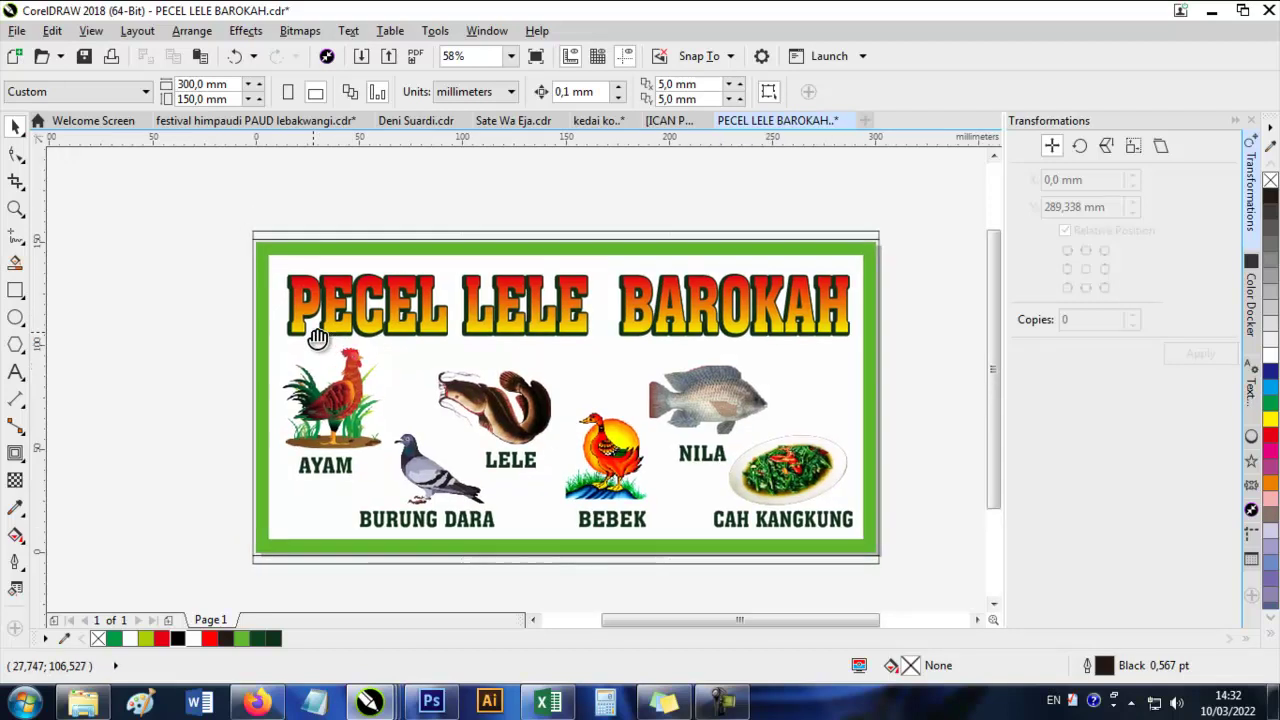
{"action": "scroll", "coordinate": [320, 330], "scroll_direction": "up", "scroll_amount": 3}
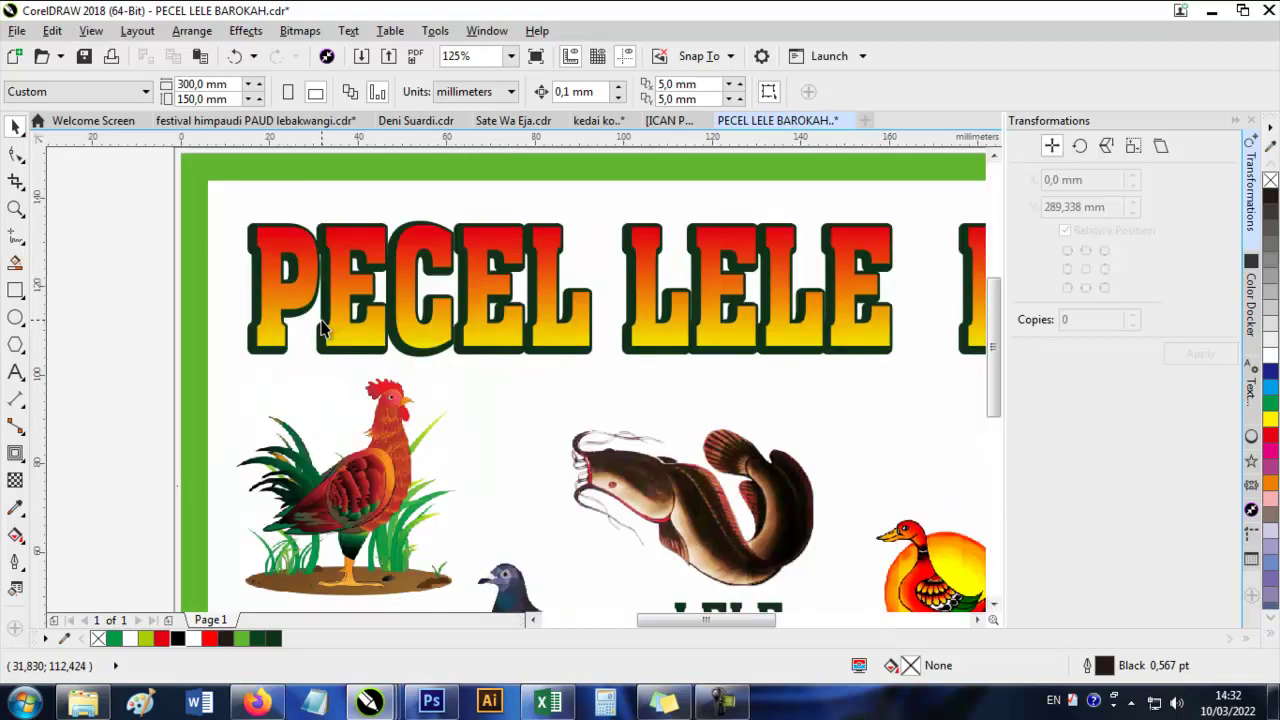
{"action": "left_click", "coordinate": [313, 300]}
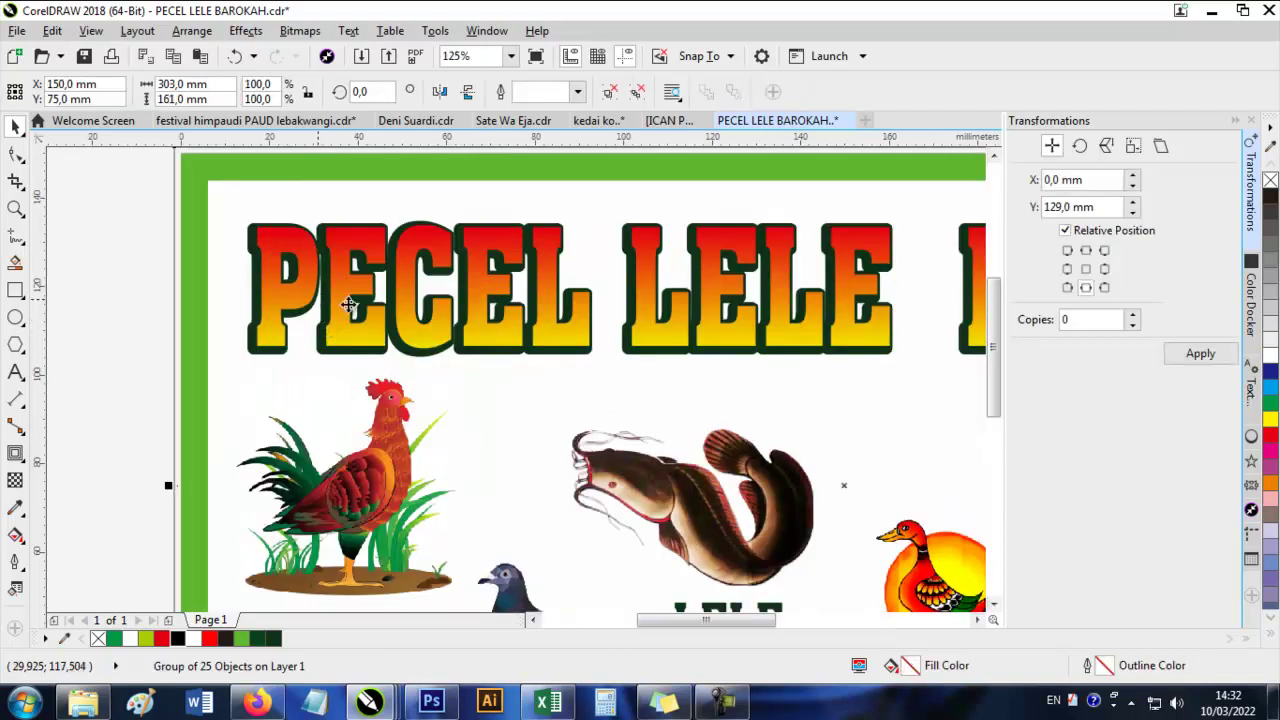
{"action": "left_click", "coordinate": [610, 93]}
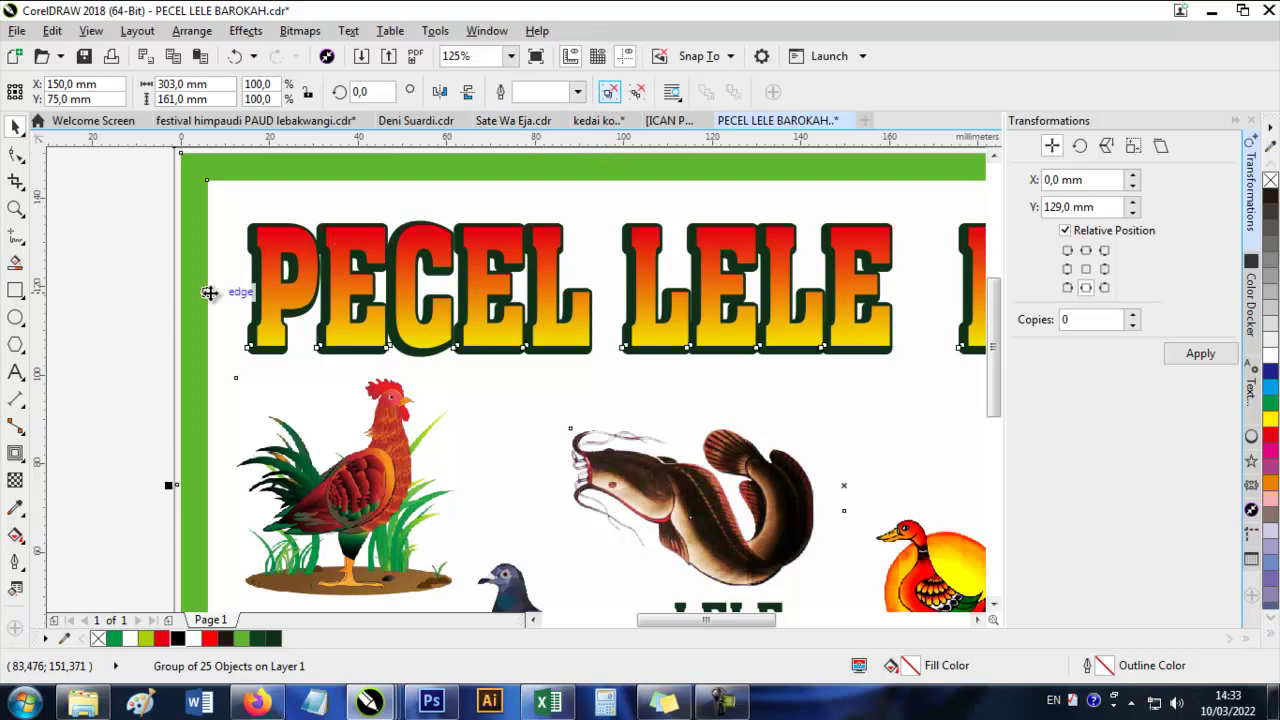
{"action": "left_click", "coordinate": [16, 345]}
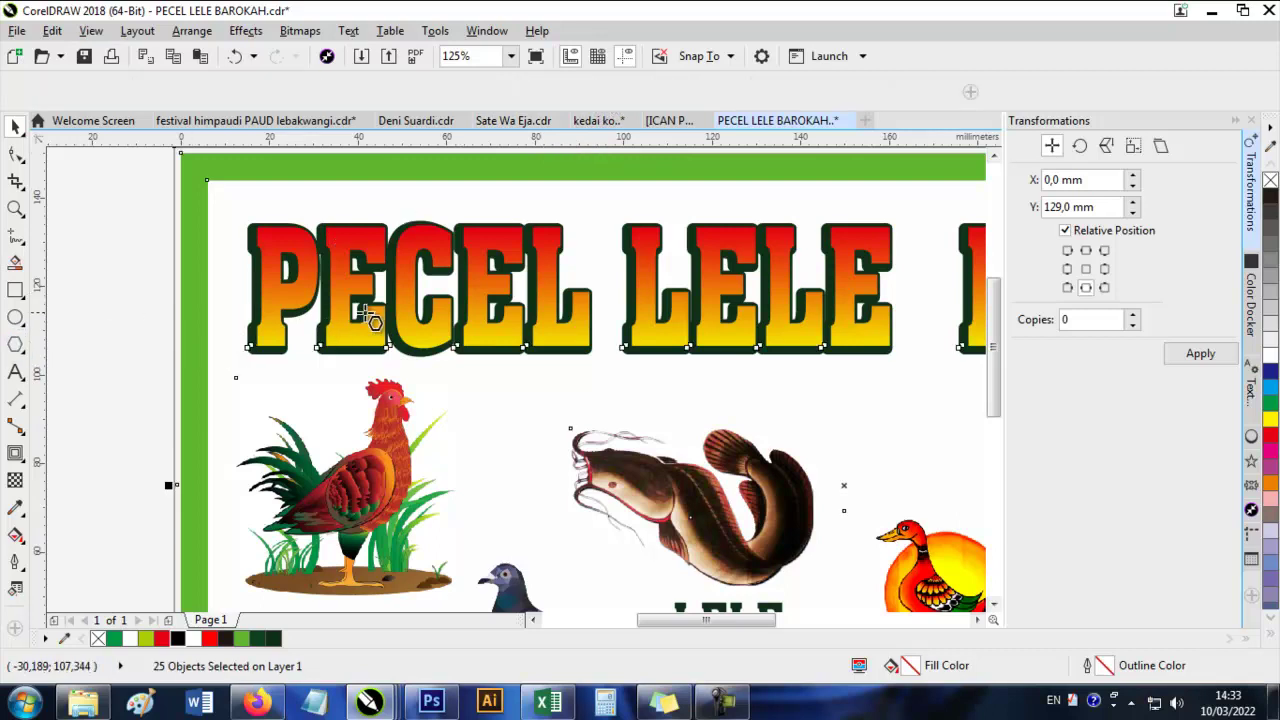
{"action": "left_click_drag", "start_coordinate": [471, 297], "coordinate": [401, 451]}
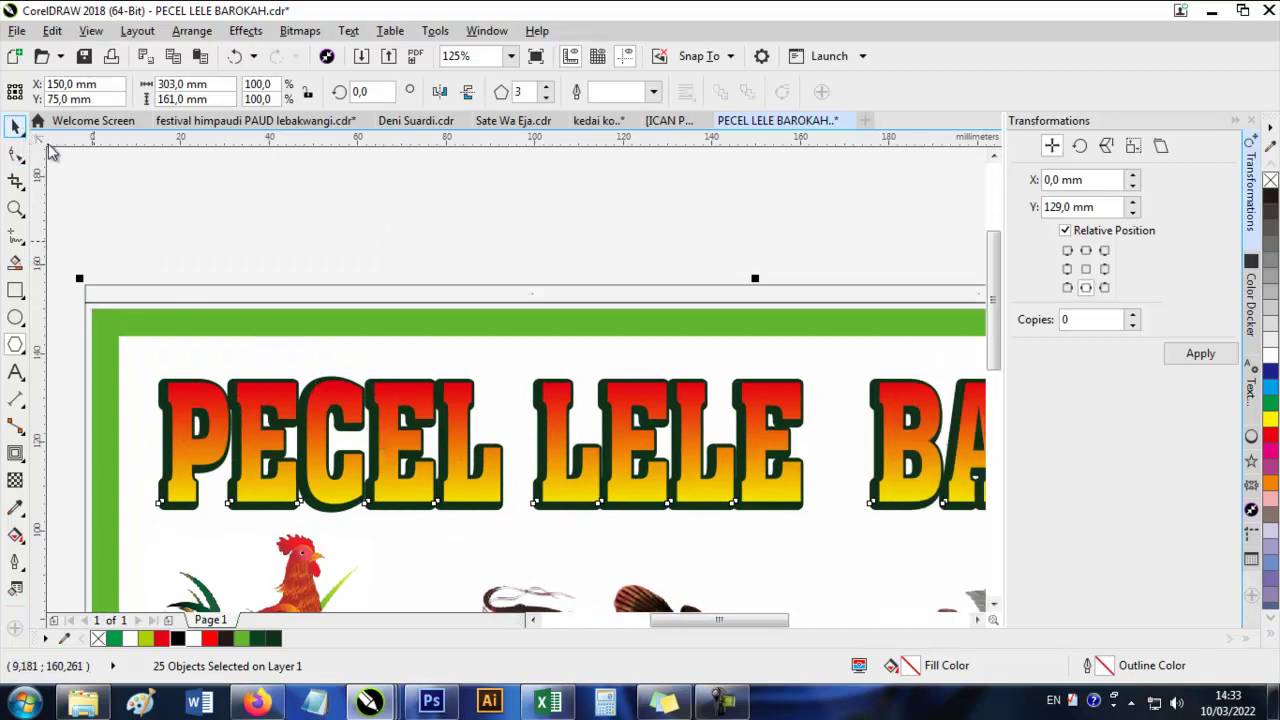
{"action": "key", "text": "space"}
{"action": "left_click", "coordinate": [491, 239]}
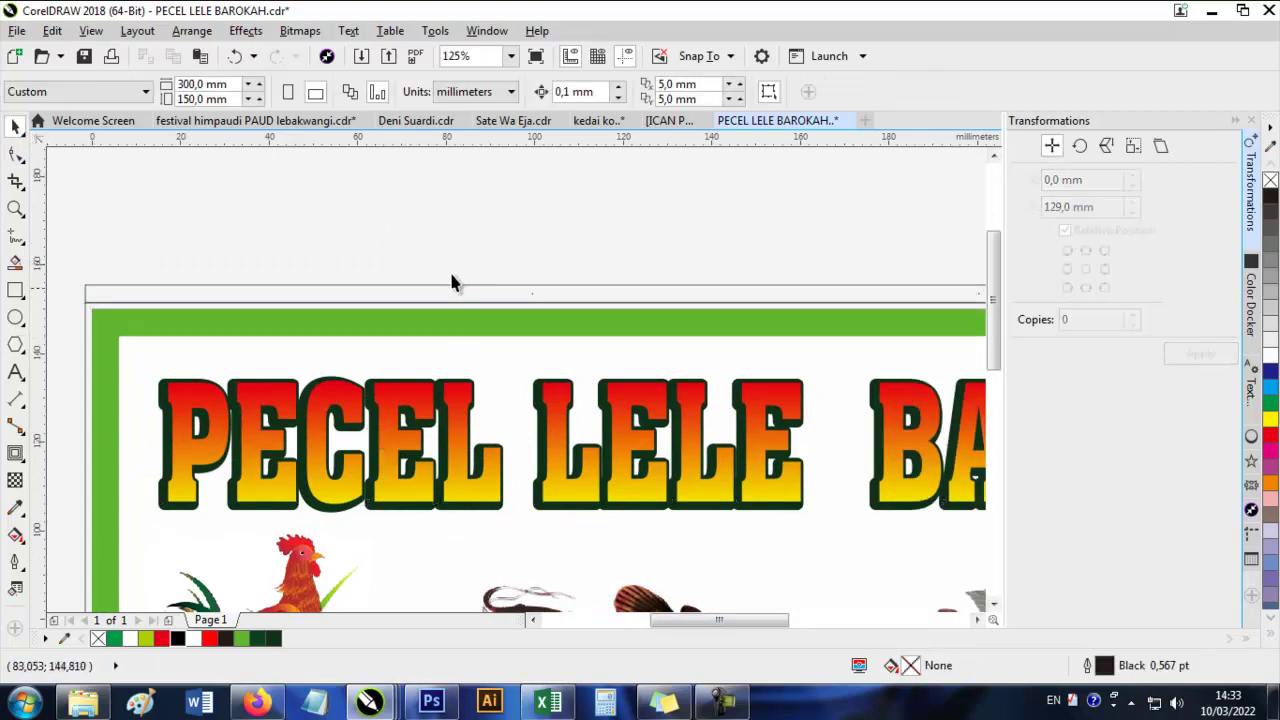
- Try moving the PECEL LELE BAROKAH title text up about 31 mm, and undo the move
{"action": "scroll", "coordinate": [443, 266], "scroll_direction": "down", "scroll_amount": 5}
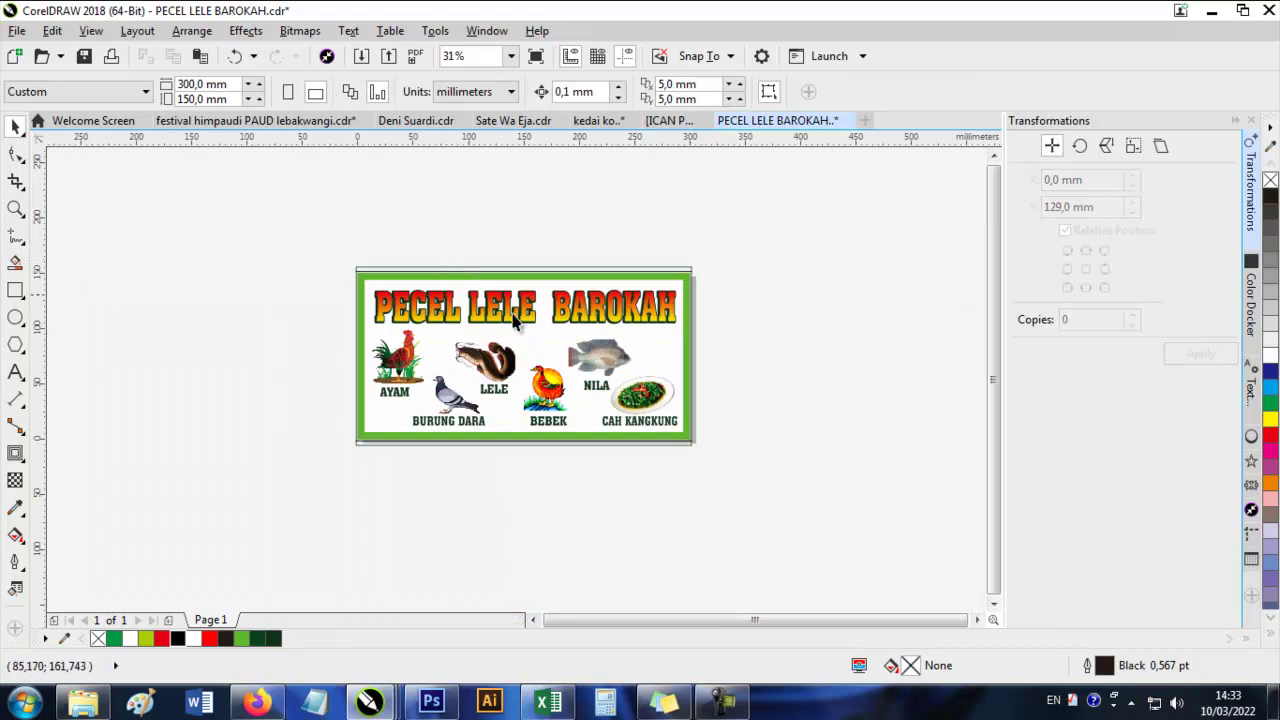
{"action": "scroll", "coordinate": [520, 322], "scroll_direction": "up", "scroll_amount": 3}
{"action": "left_click", "coordinate": [565, 282]}
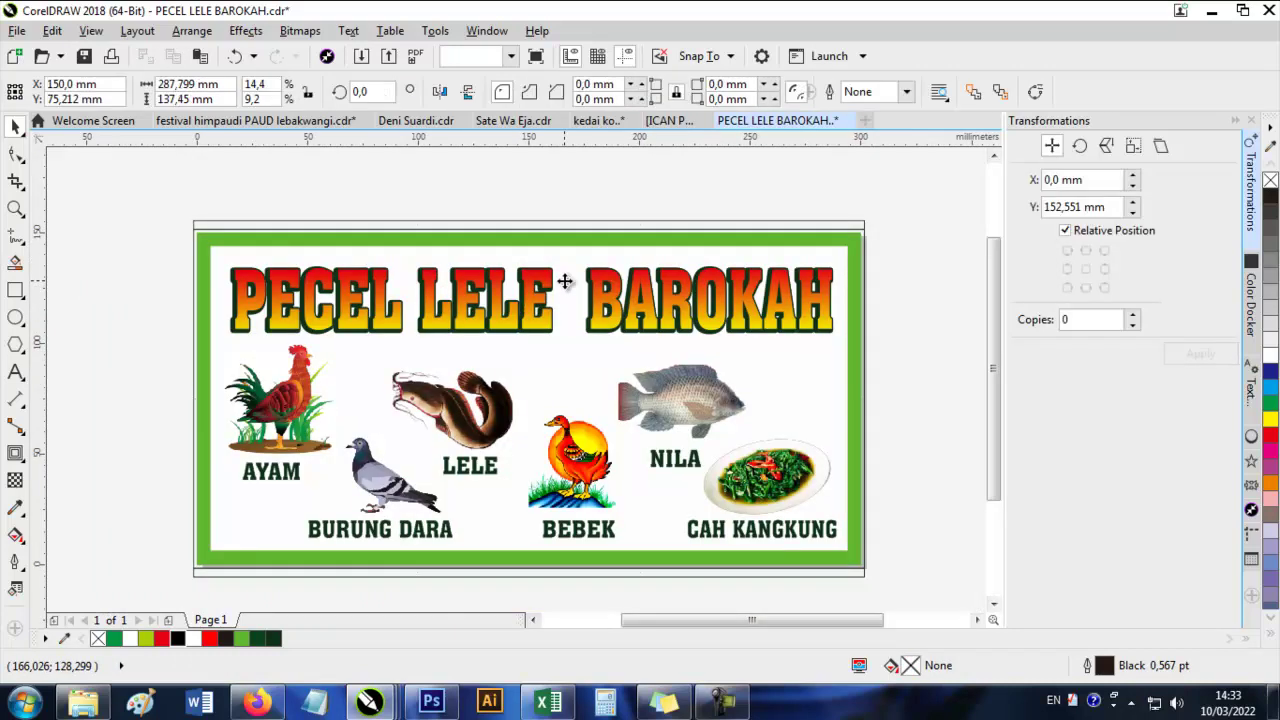
{"action": "left_click", "coordinate": [536, 312]}
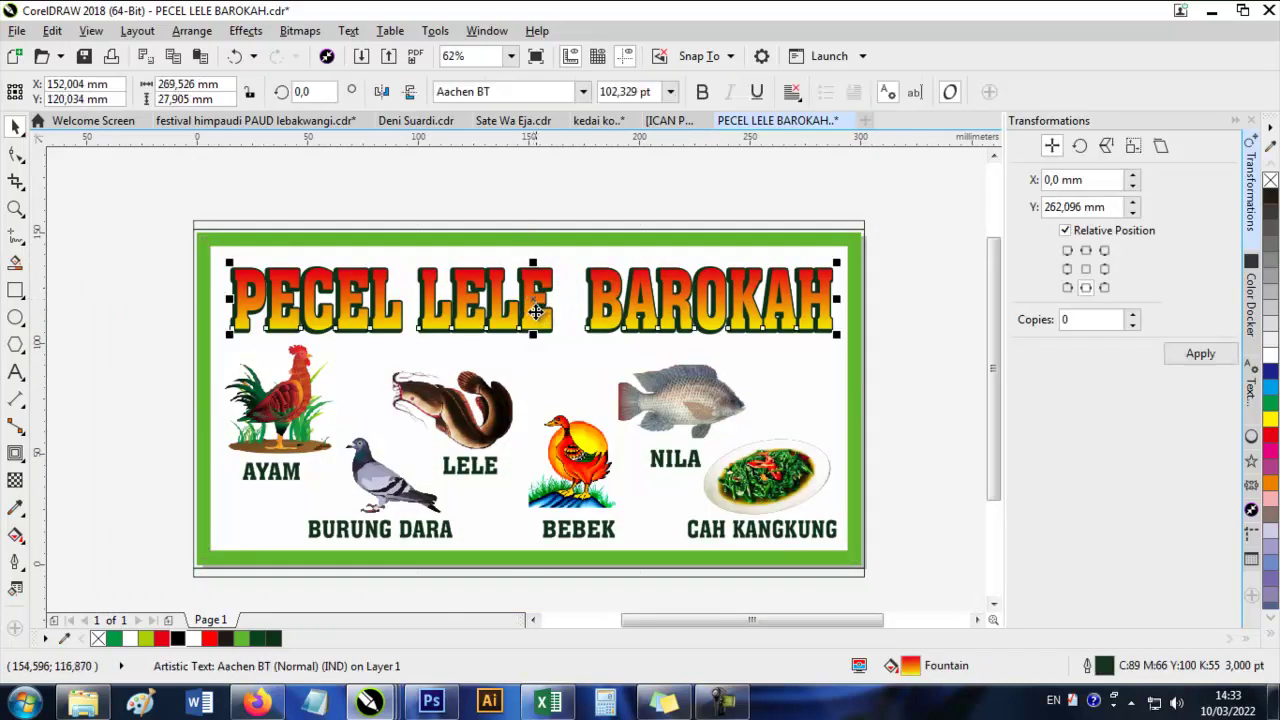
{"action": "left_click_drag", "start_coordinate": [536, 312], "coordinate": [540, 232]}
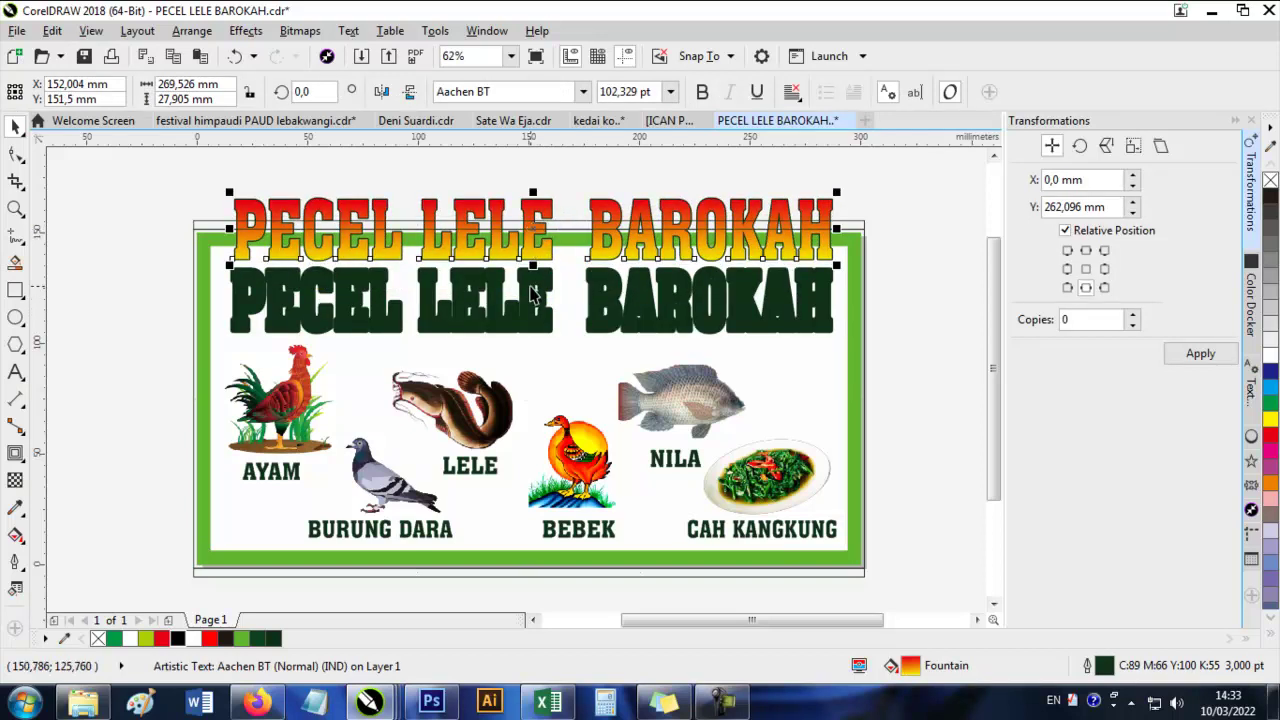
{"action": "key", "text": "ctrl+z"}
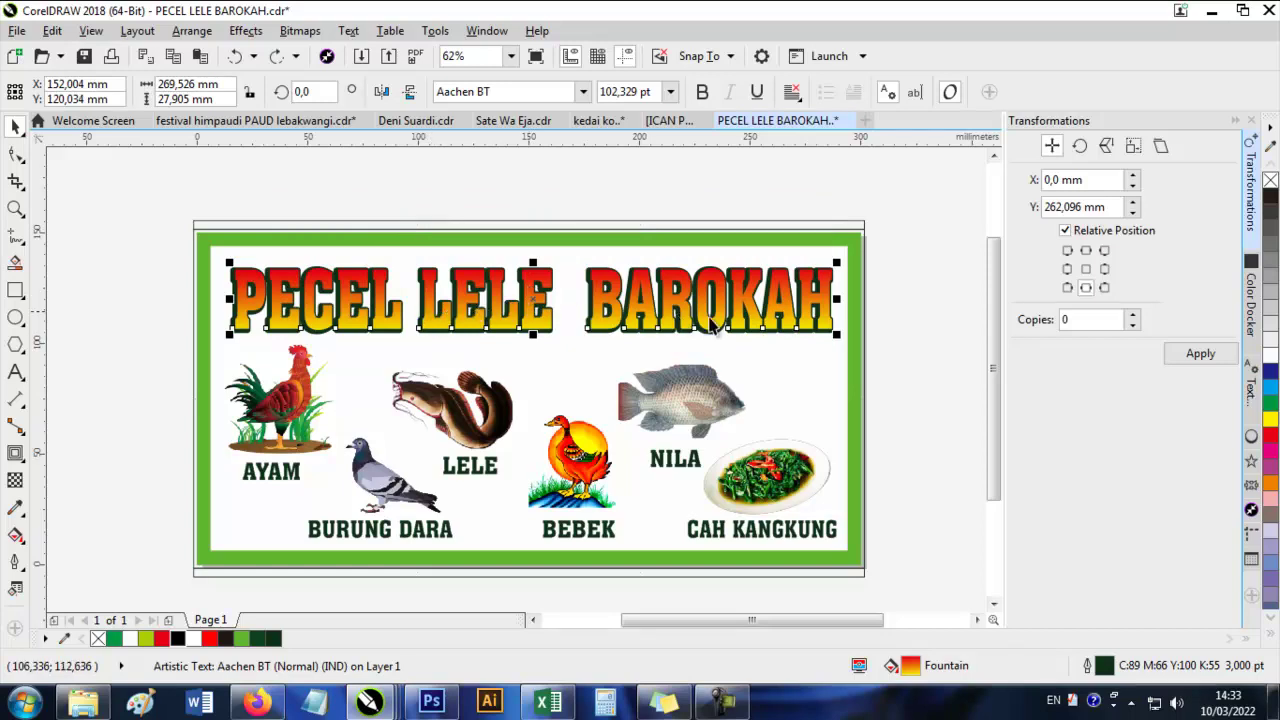
- Try shifting the green background rectangle about 126 mm to the right and the white inner rectangle about 53 mm up, undoing each move
{"action": "scroll", "coordinate": [837, 292], "scroll_direction": "up", "scroll_amount": 2}
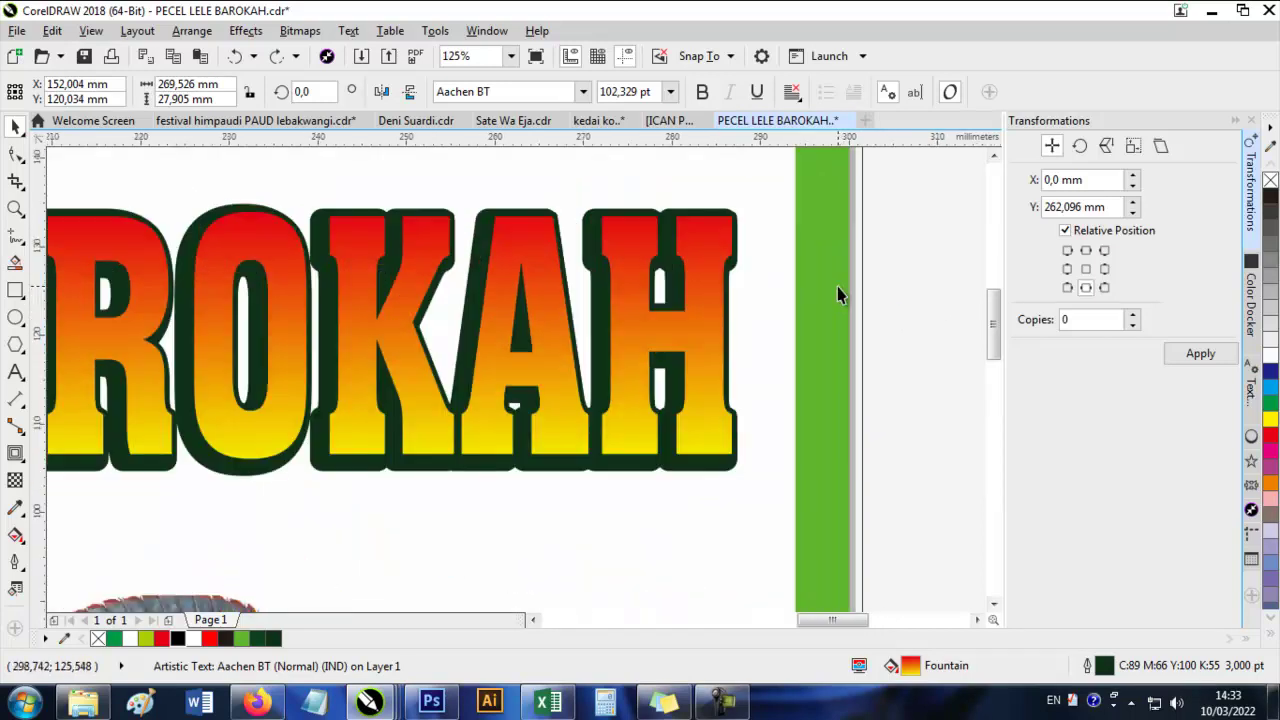
{"action": "scroll", "coordinate": [837, 286], "scroll_direction": "down", "scroll_amount": 4}
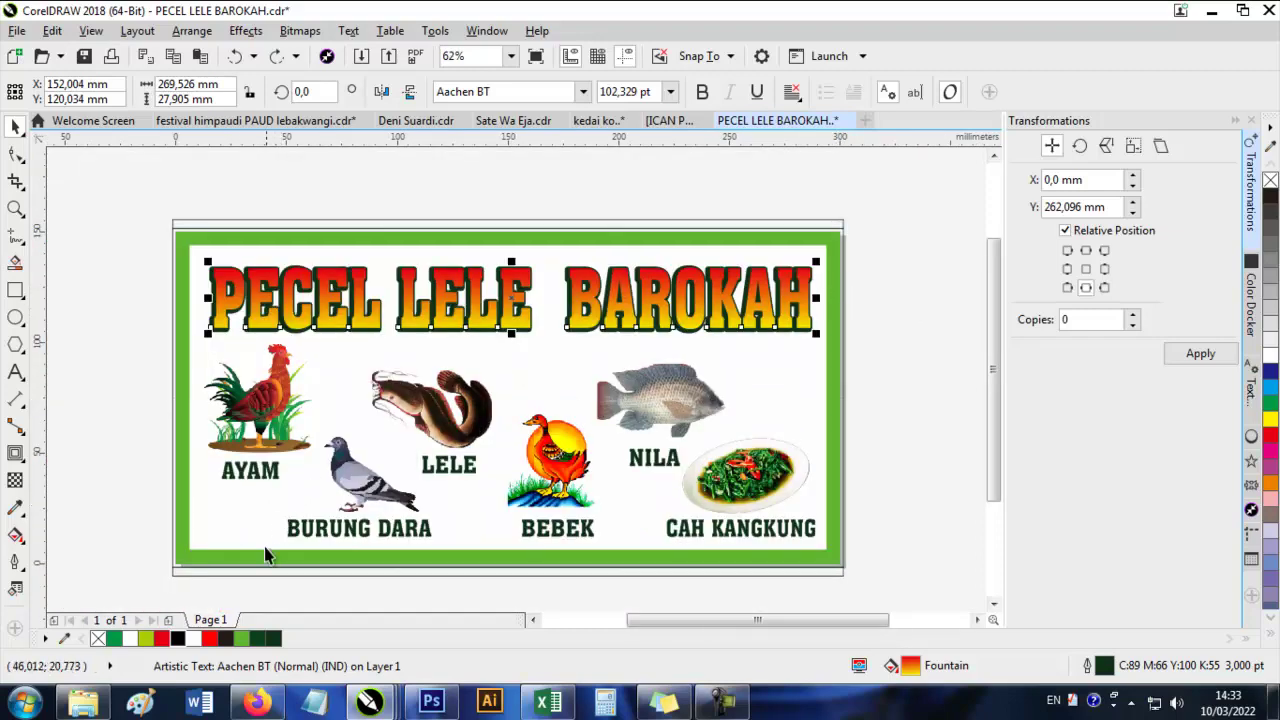
{"action": "left_click_drag", "start_coordinate": [270, 552], "coordinate": [545, 562]}
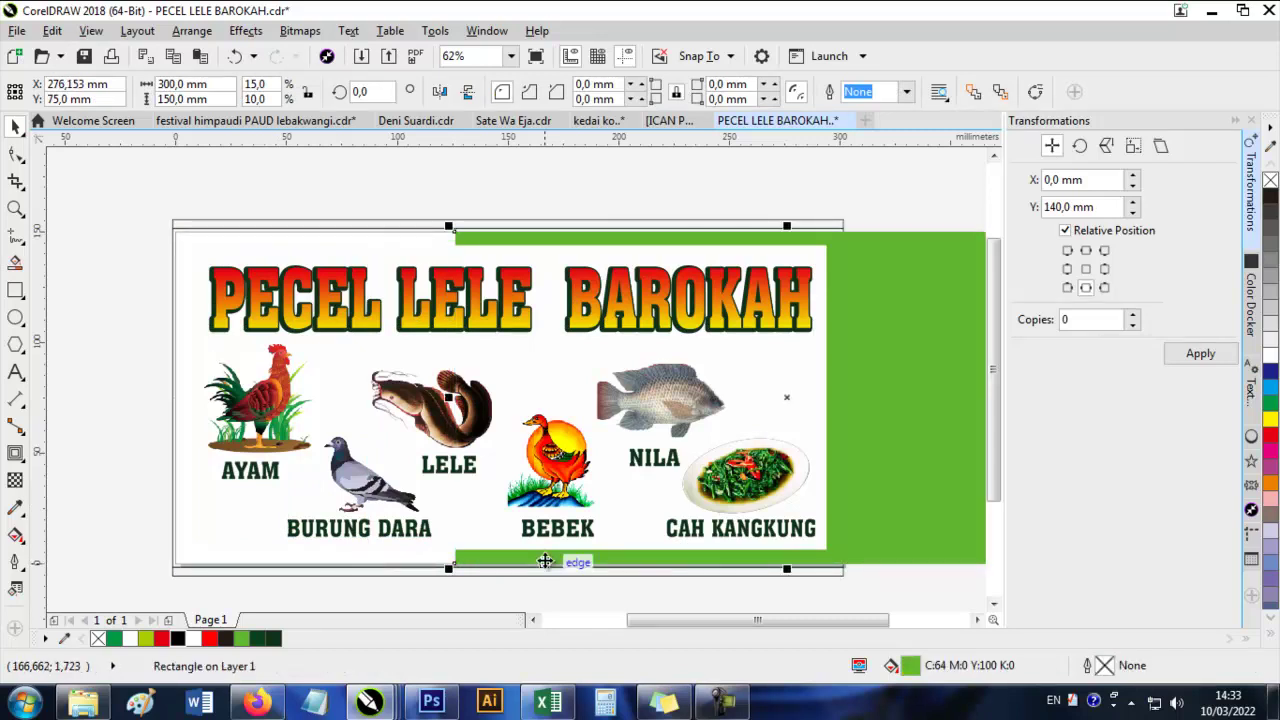
{"action": "key", "text": "ctrl+z"}
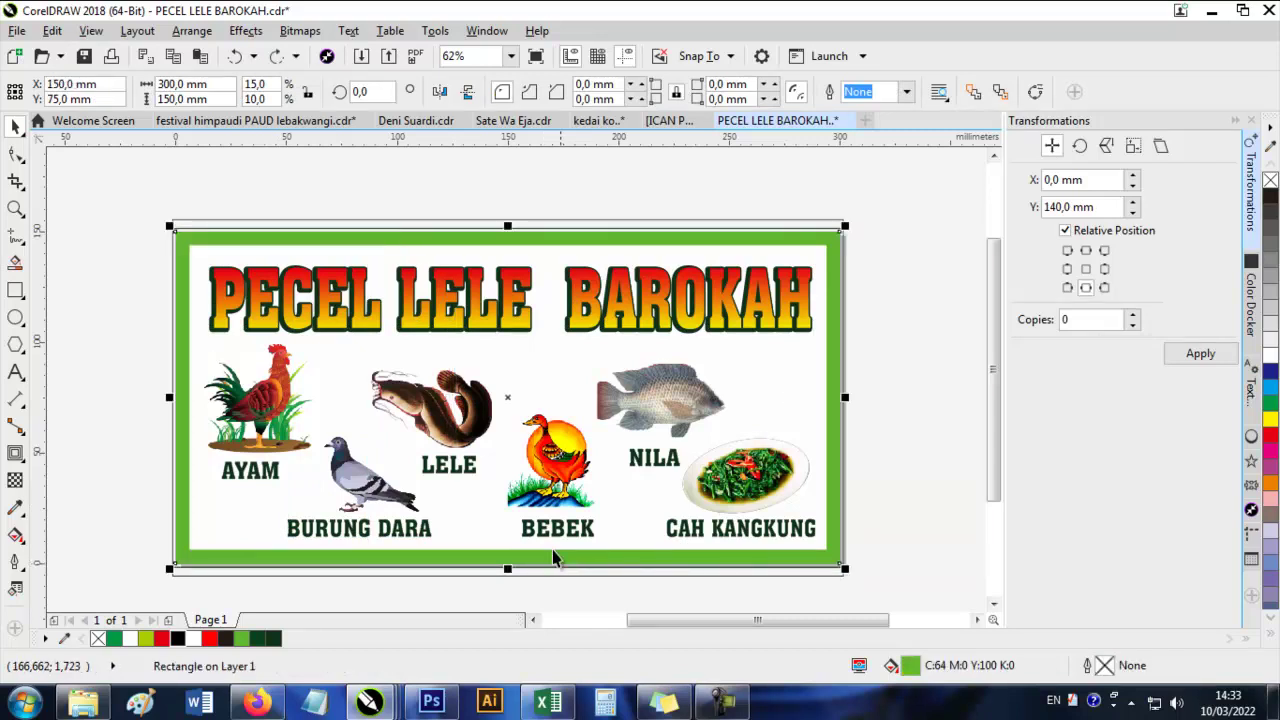
{"action": "left_click_drag", "start_coordinate": [750, 362], "coordinate": [749, 251]}
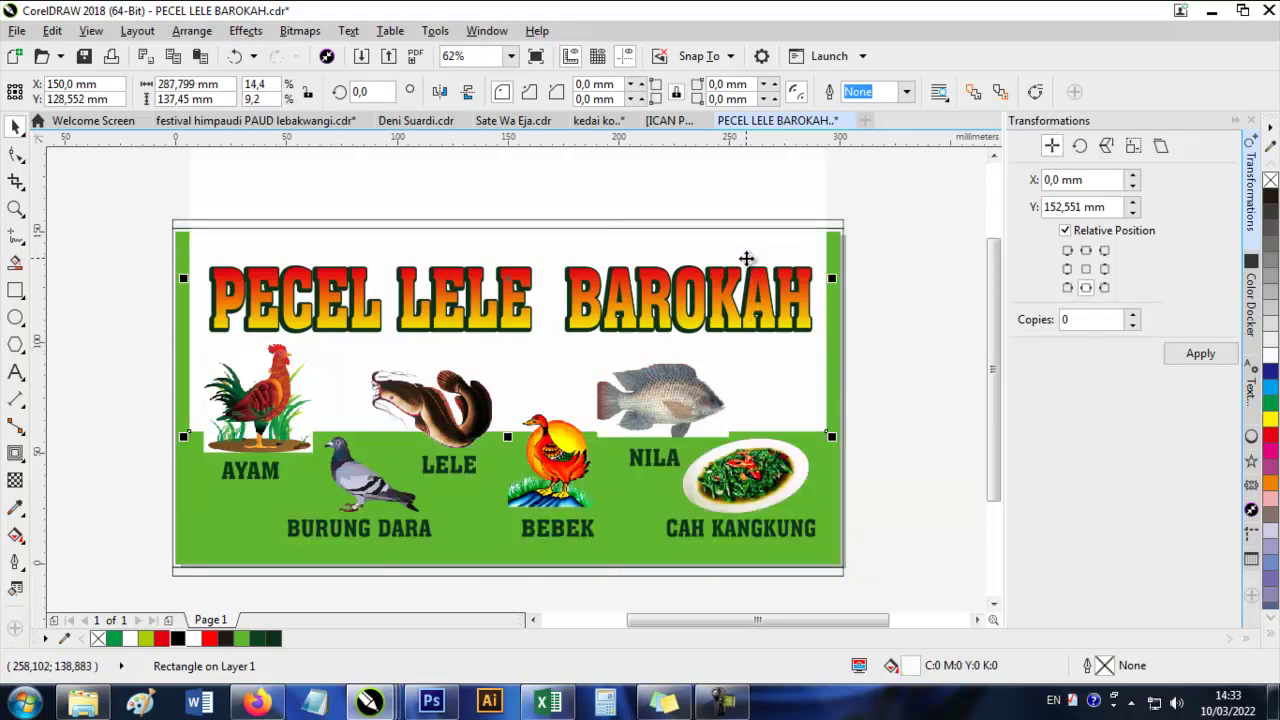
{"action": "key", "text": "ctrl+z"}
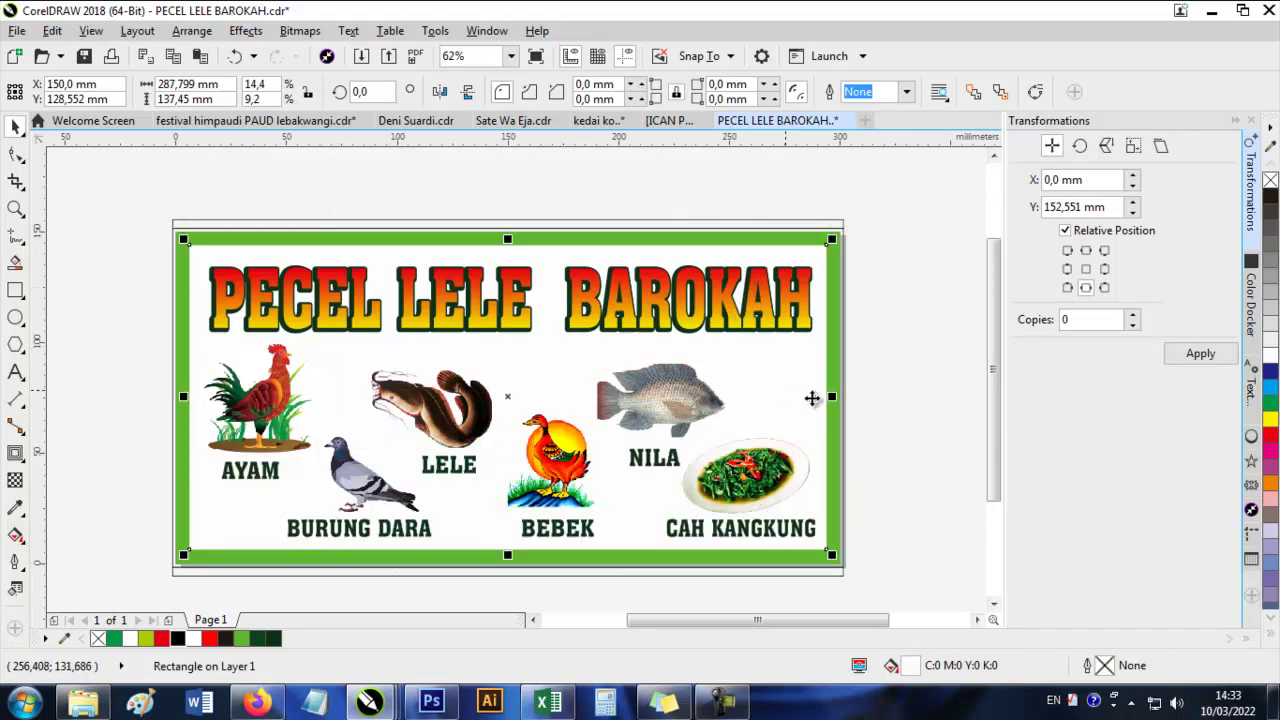
- Change the fill of the outer background rectangle that forms the banner's border to green C:100 M:0 Y:100 K:0
{"action": "left_click", "coordinate": [858, 401]}
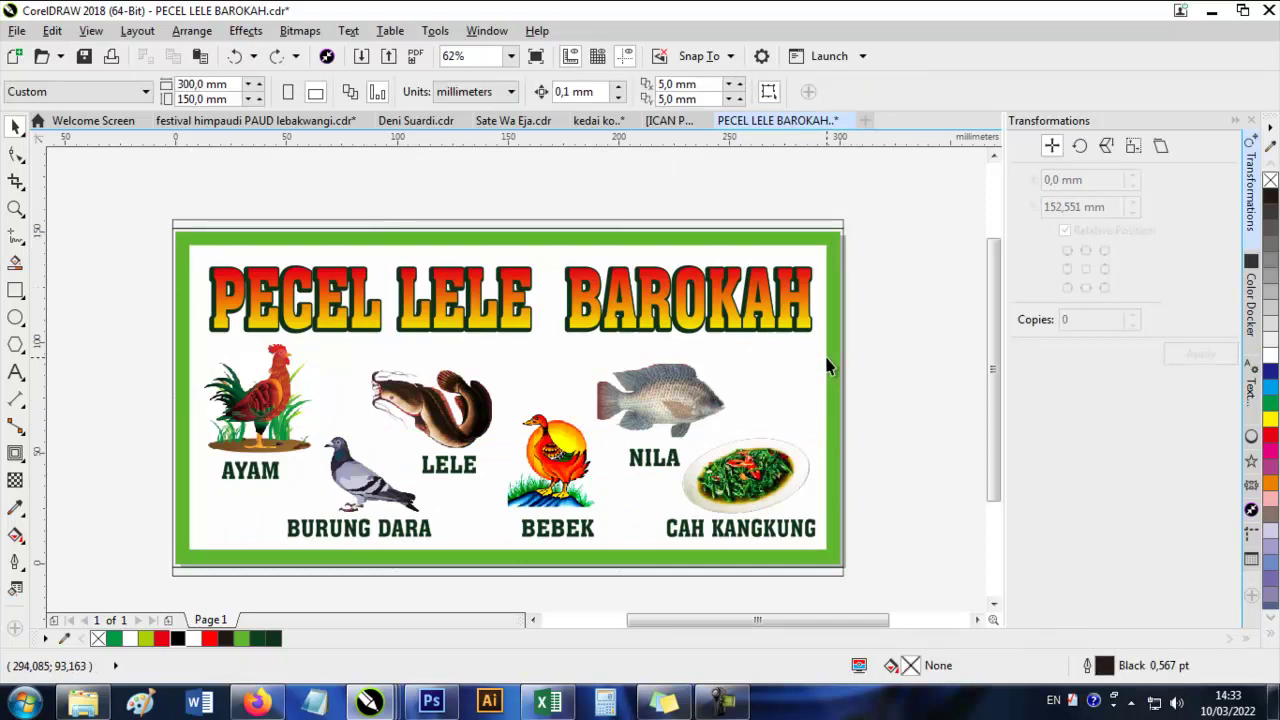
{"action": "left_click", "coordinate": [831, 358]}
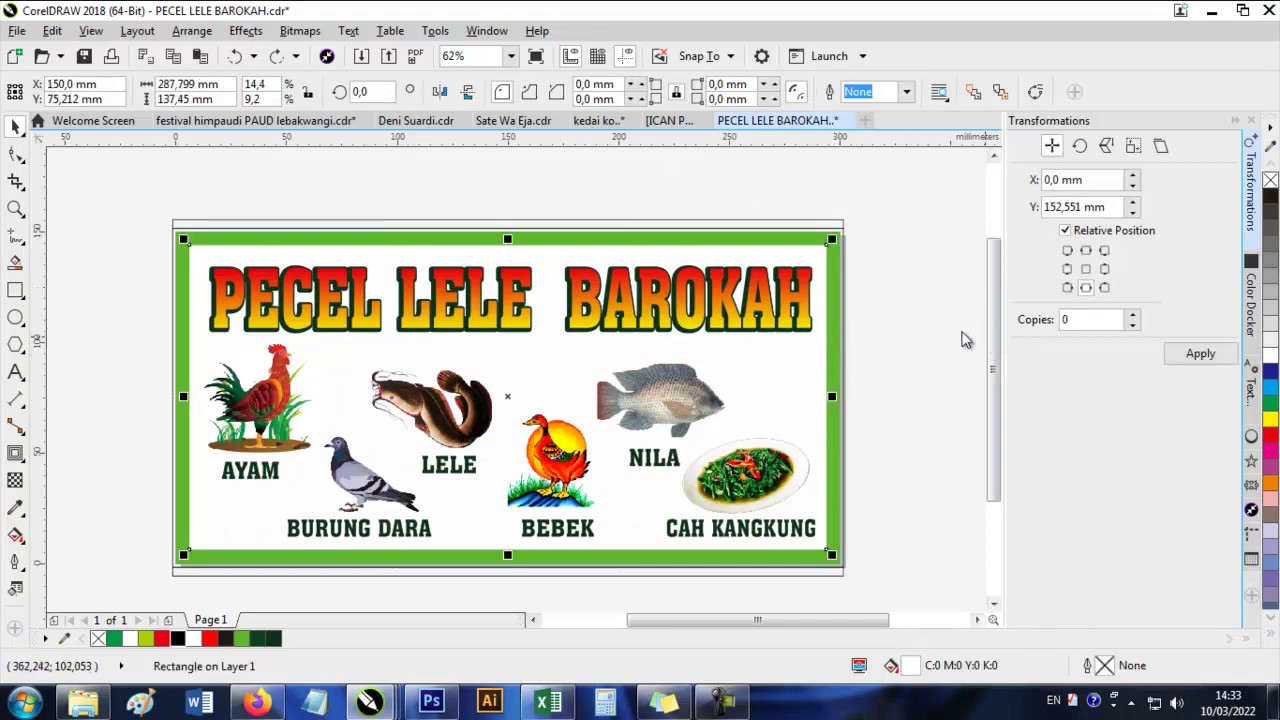
{"action": "left_click", "coordinate": [860, 222]}
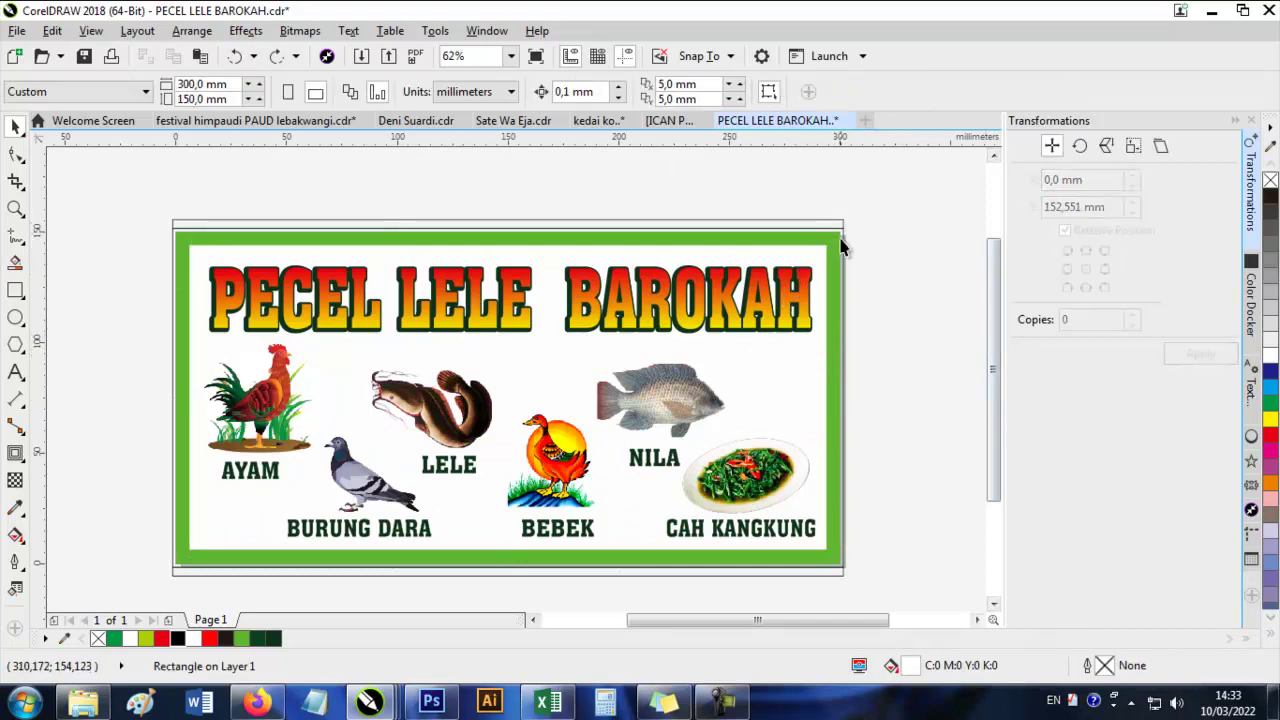
{"action": "left_click", "coordinate": [839, 250]}
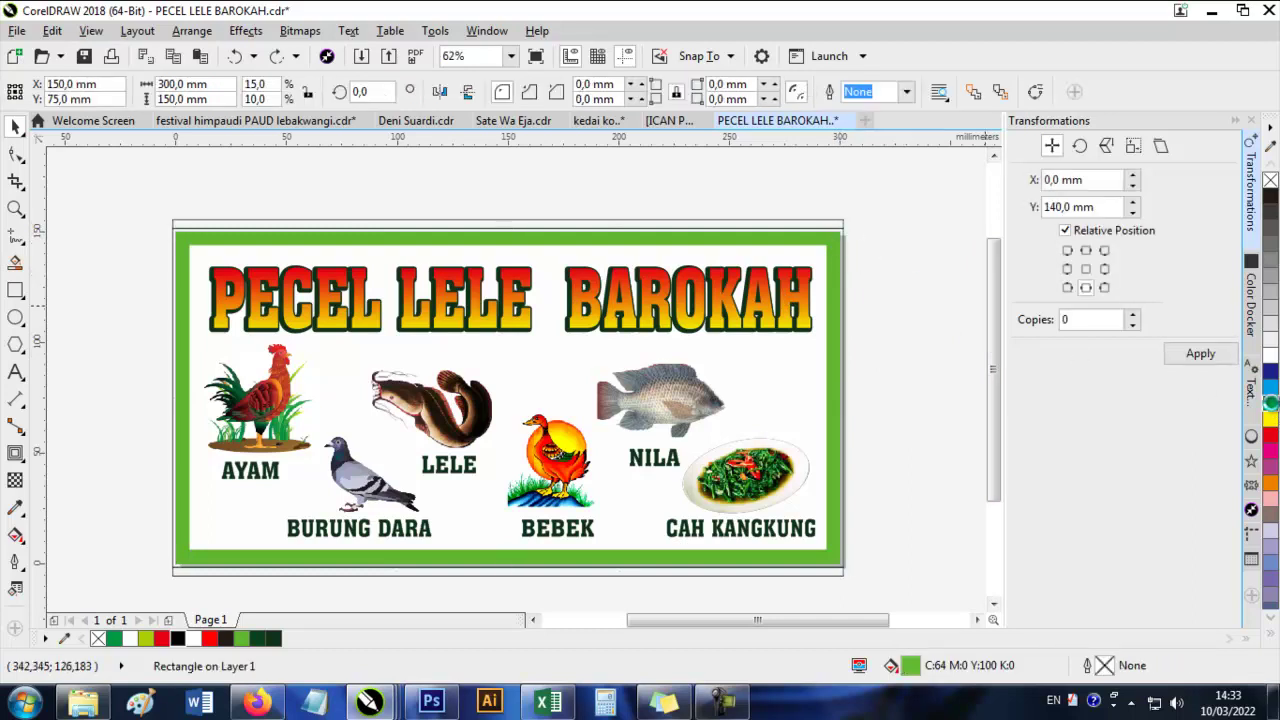
{"action": "left_click", "coordinate": [1270, 404]}
- Try cyan, dark blue and several grey fills on the banner's outer border rectangle
{"action": "left_click", "coordinate": [1270, 390]}
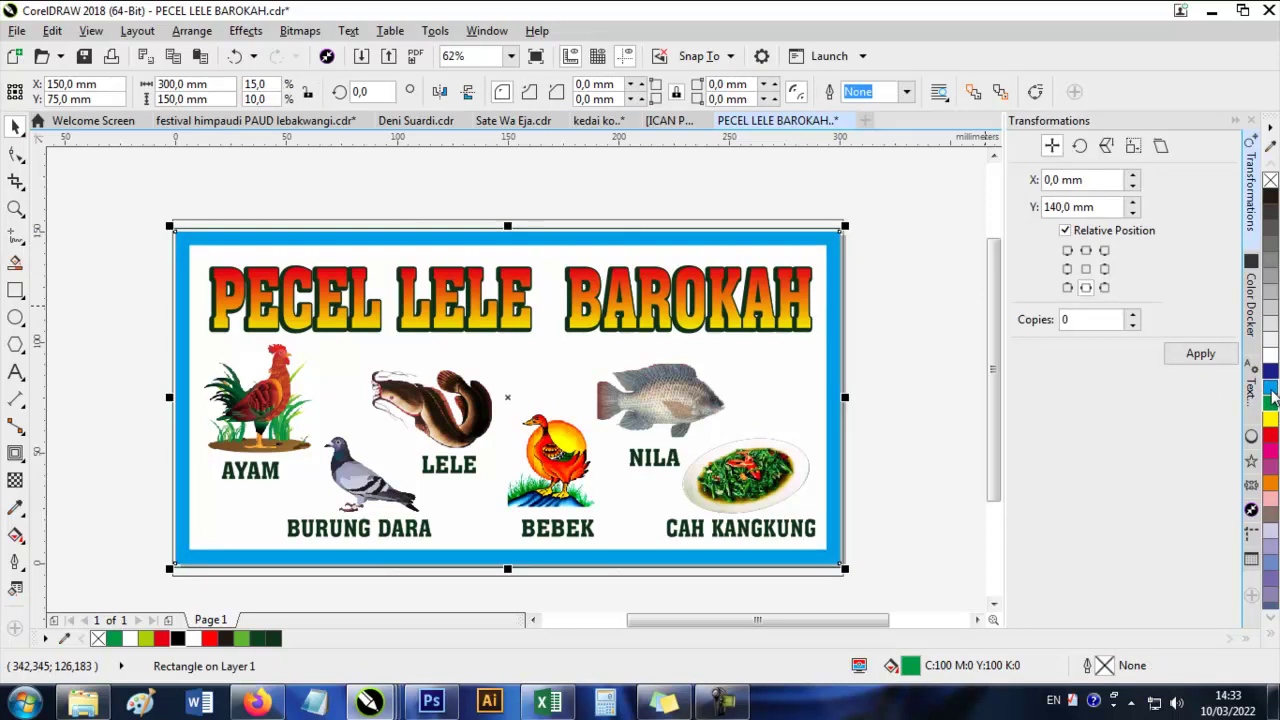
{"action": "left_click", "coordinate": [1272, 372]}
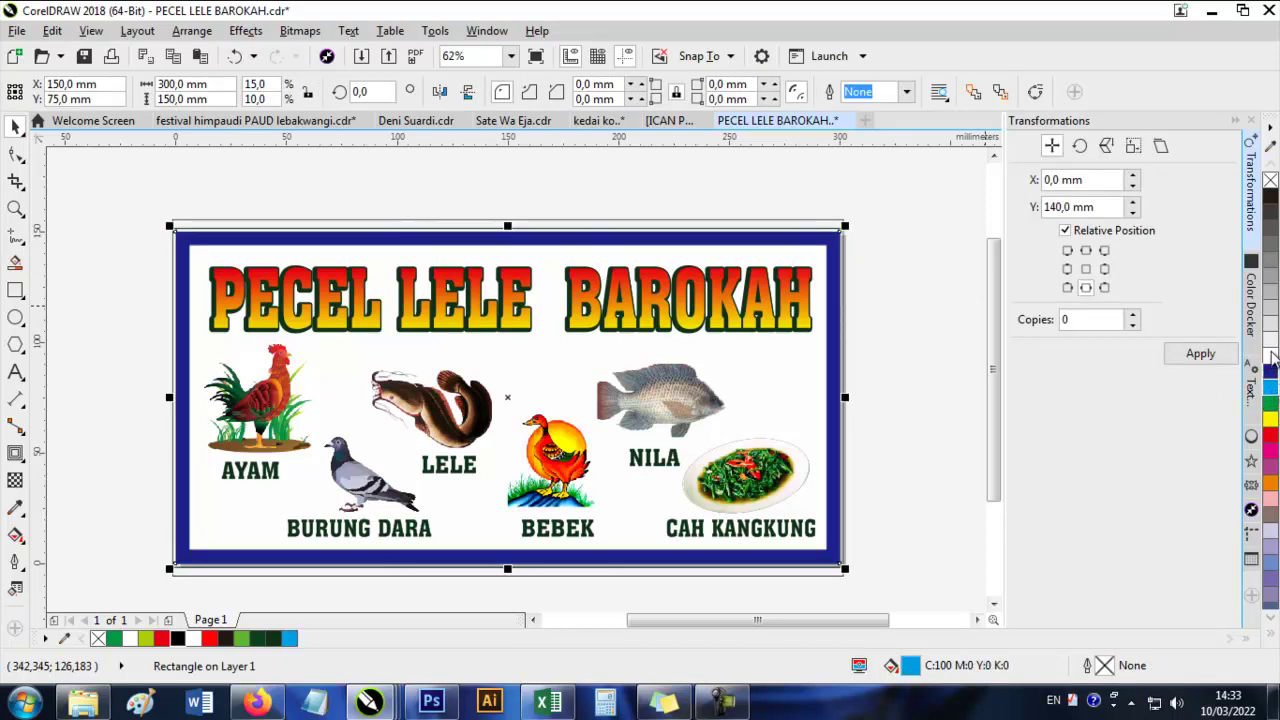
{"action": "left_click", "coordinate": [1272, 345]}
{"action": "left_click", "coordinate": [1272, 322]}
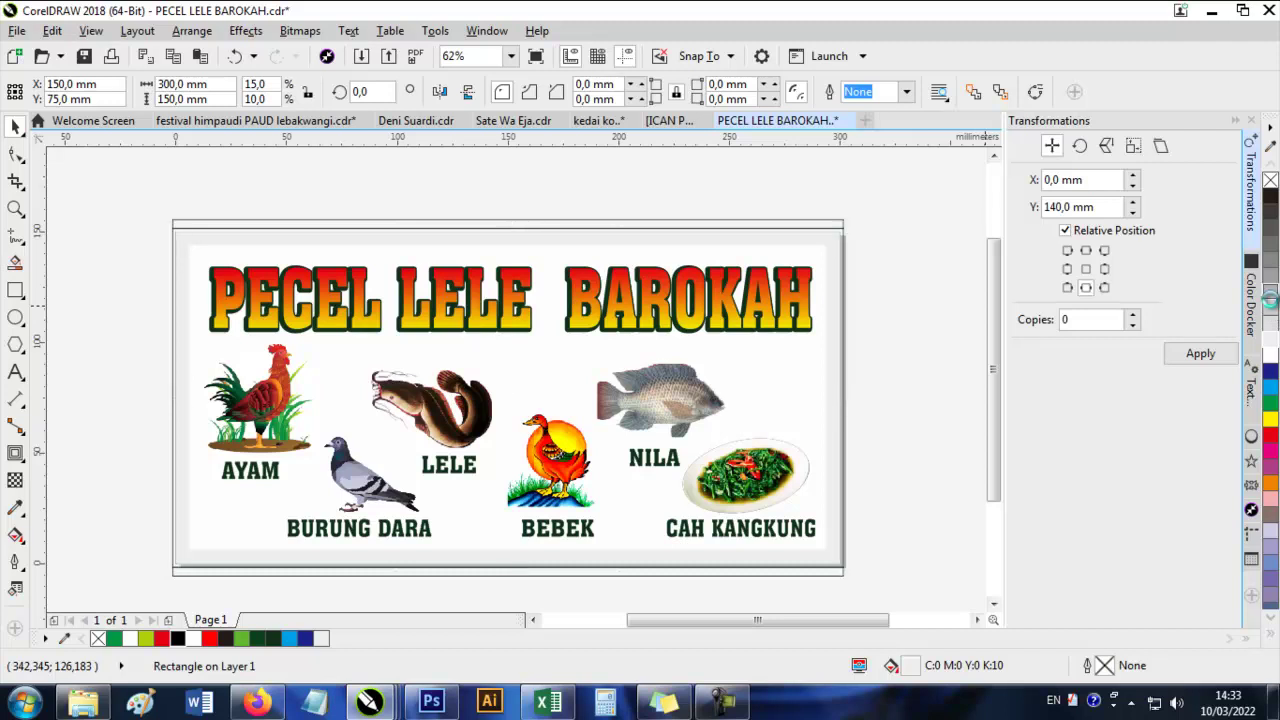
{"action": "left_click", "coordinate": [1272, 292]}
{"action": "left_click", "coordinate": [1272, 262]}
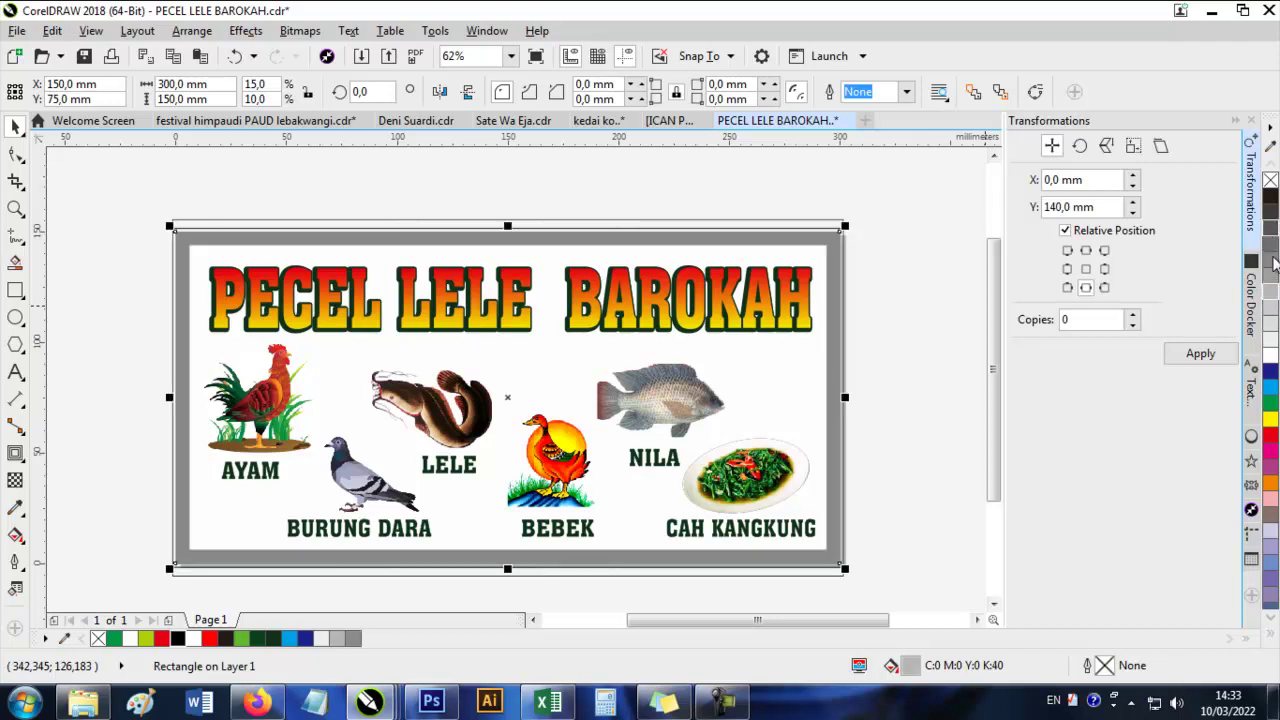
{"action": "left_click", "coordinate": [1273, 240]}
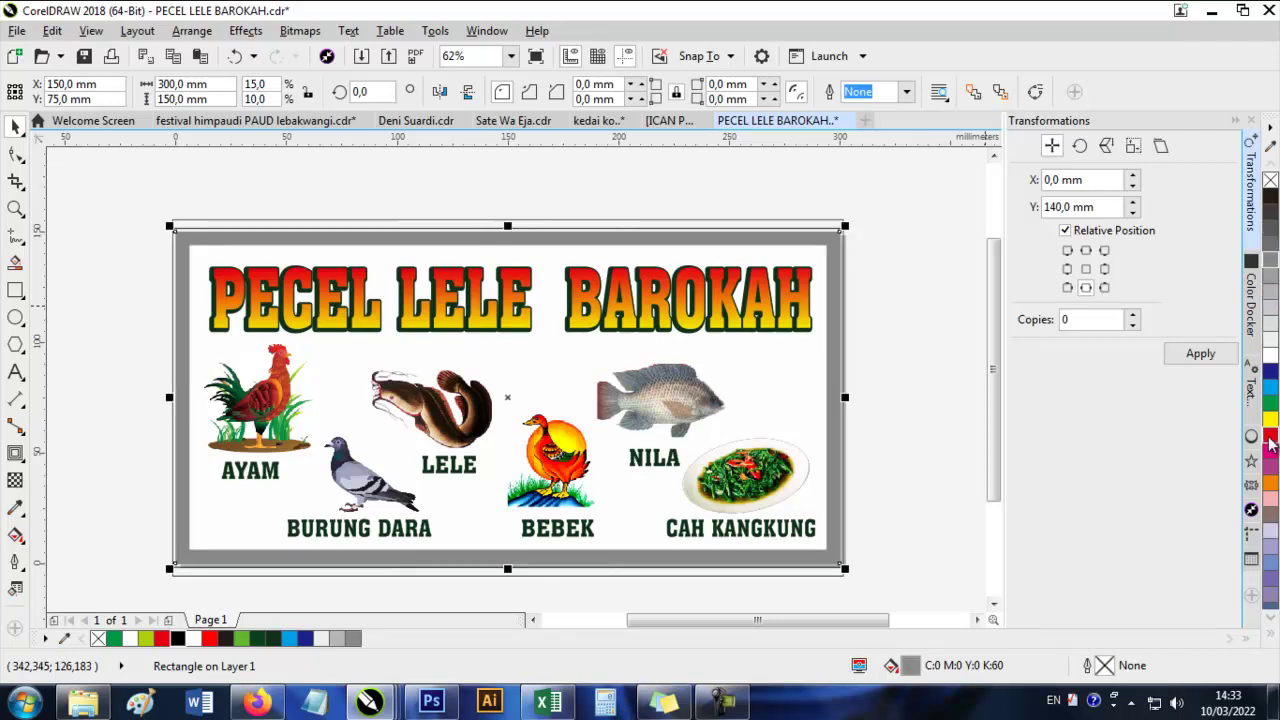
- Compare green and cyan on the border rectangle, settle on the green C:100 M:0 Y:100 K:0 fill and deselect it
{"action": "left_click", "coordinate": [1272, 403]}
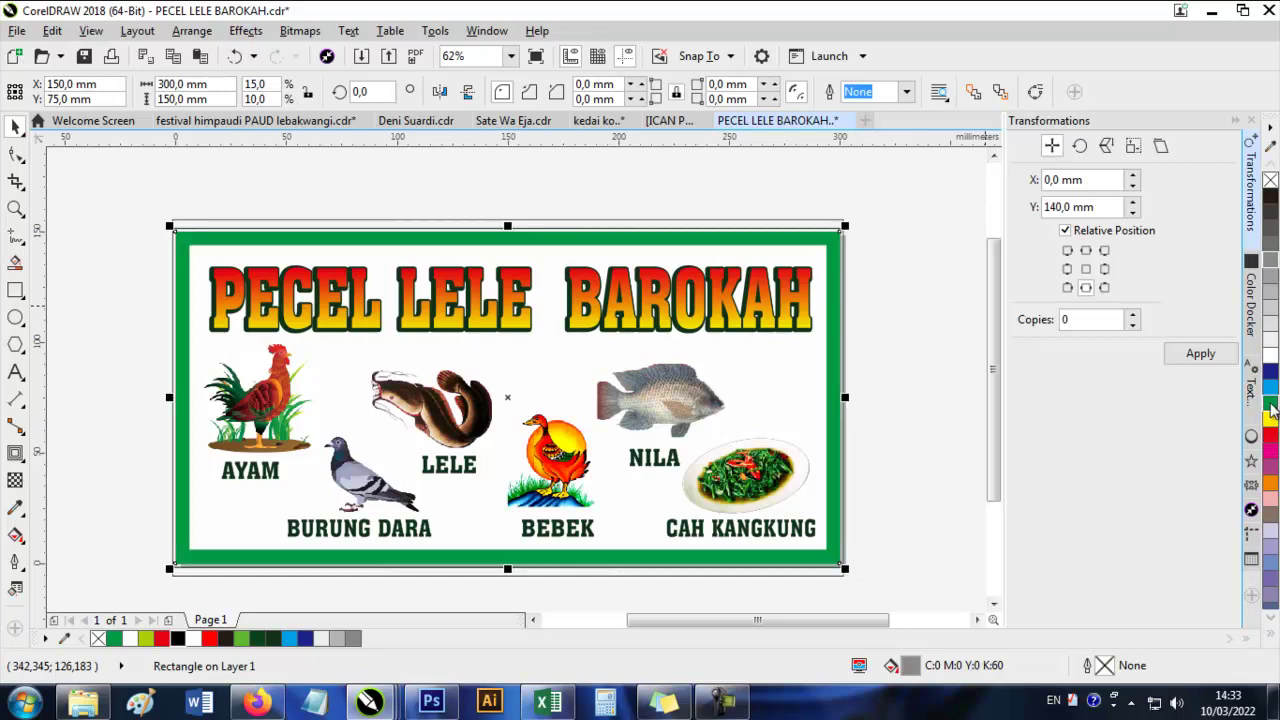
{"action": "left_click", "coordinate": [1271, 391]}
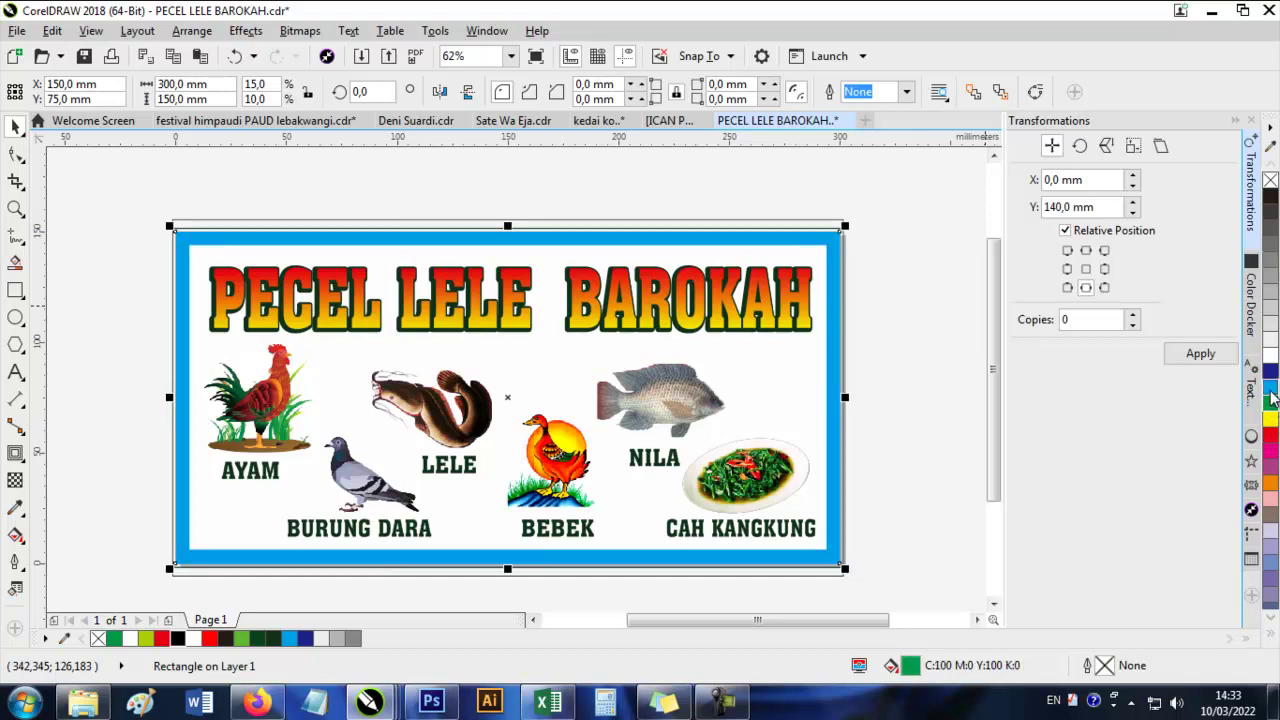
{"action": "left_click", "coordinate": [1270, 403]}
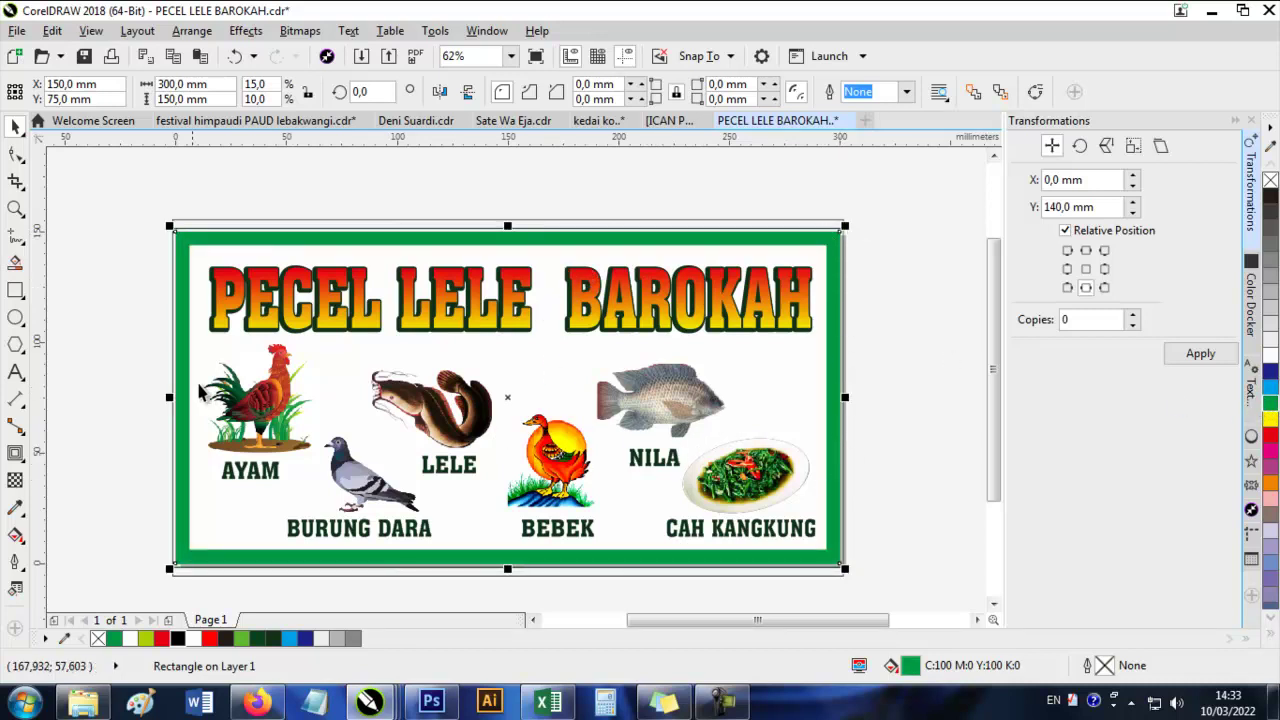
{"action": "left_click", "coordinate": [89, 322]}
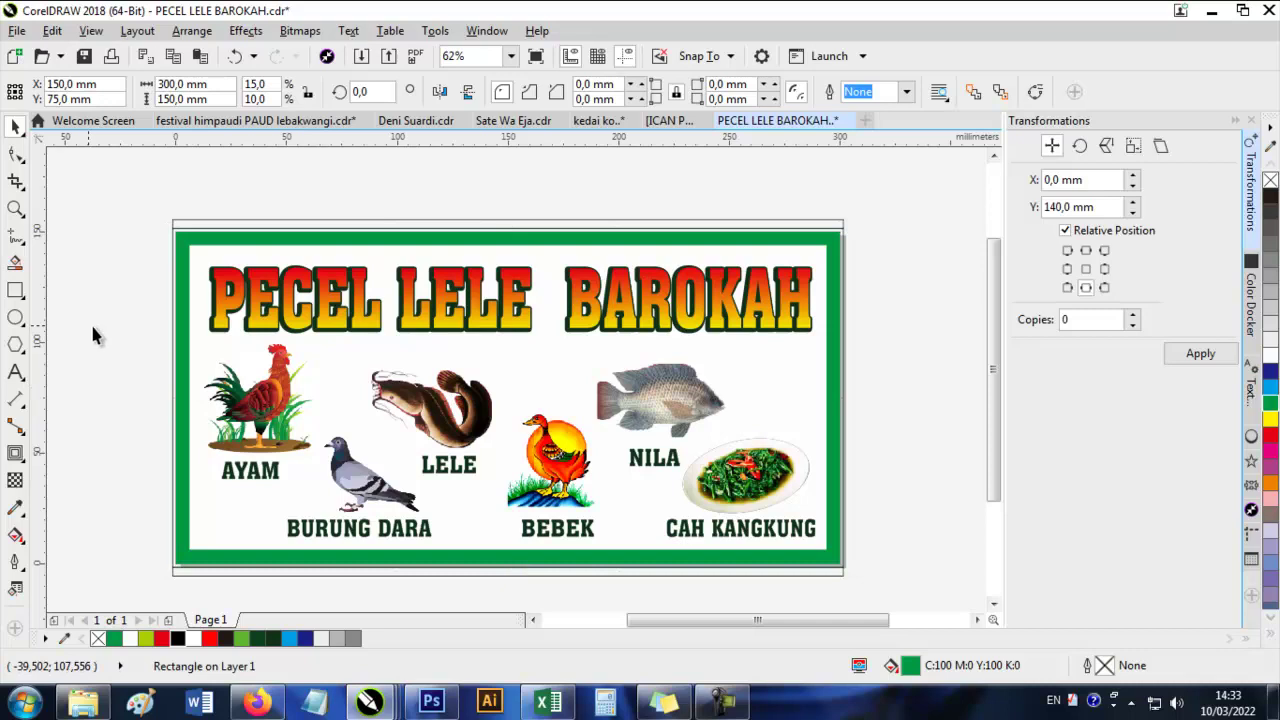
- Examine the rooster picture and the AYAM, LELE and BURUNG DARA labels by selecting each in turn
{"action": "left_click", "coordinate": [248, 425]}
{"action": "scroll", "coordinate": [243, 477], "scroll_direction": "up", "scroll_amount": 3}
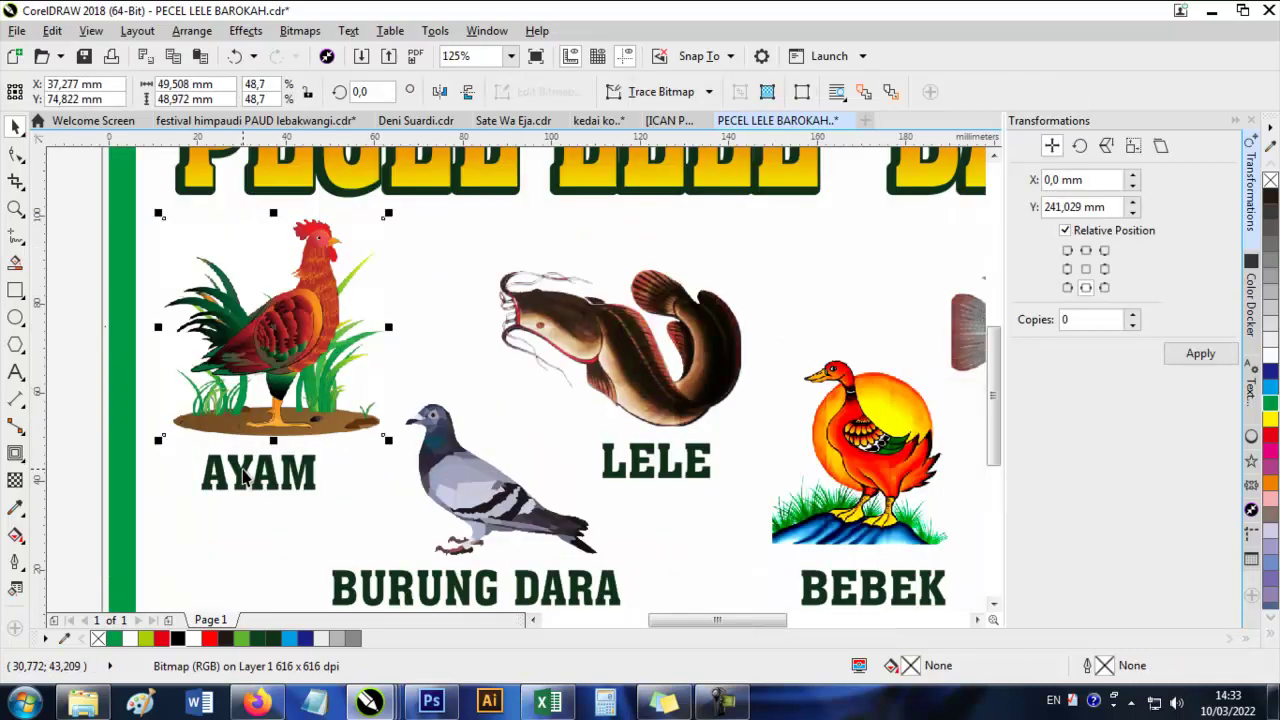
{"action": "left_click", "coordinate": [243, 474]}
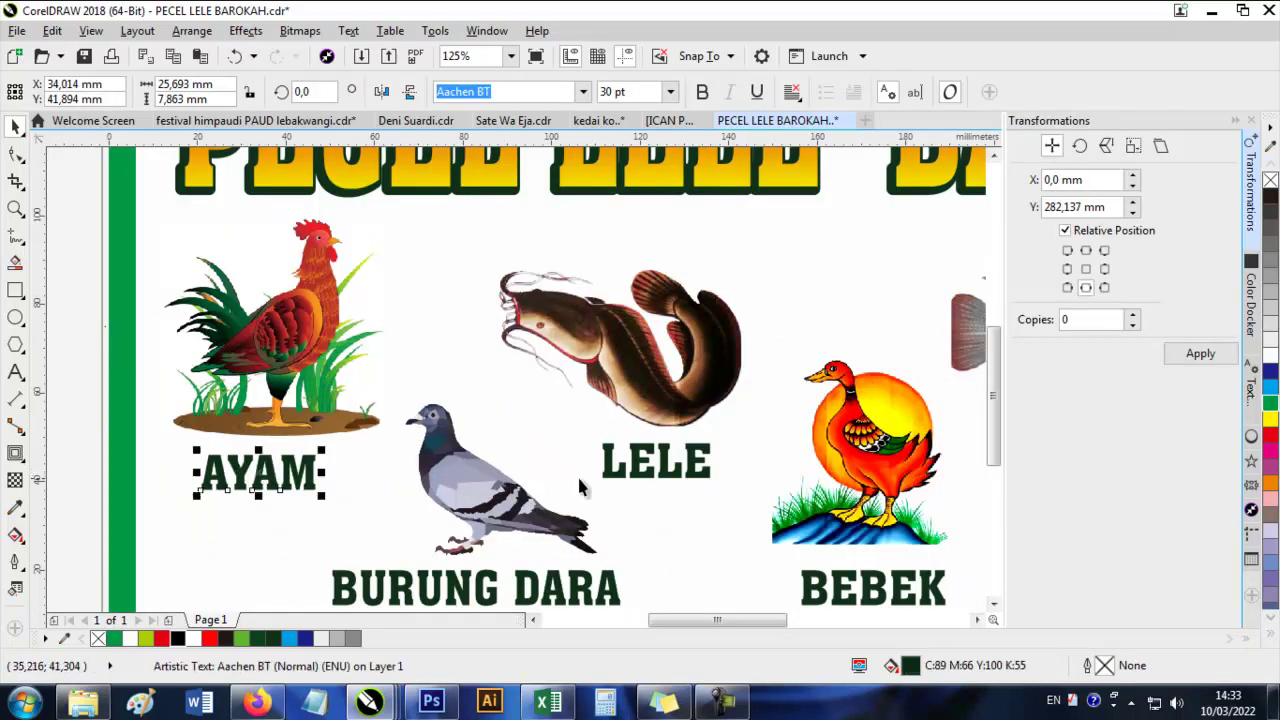
{"action": "left_click", "coordinate": [635, 477]}
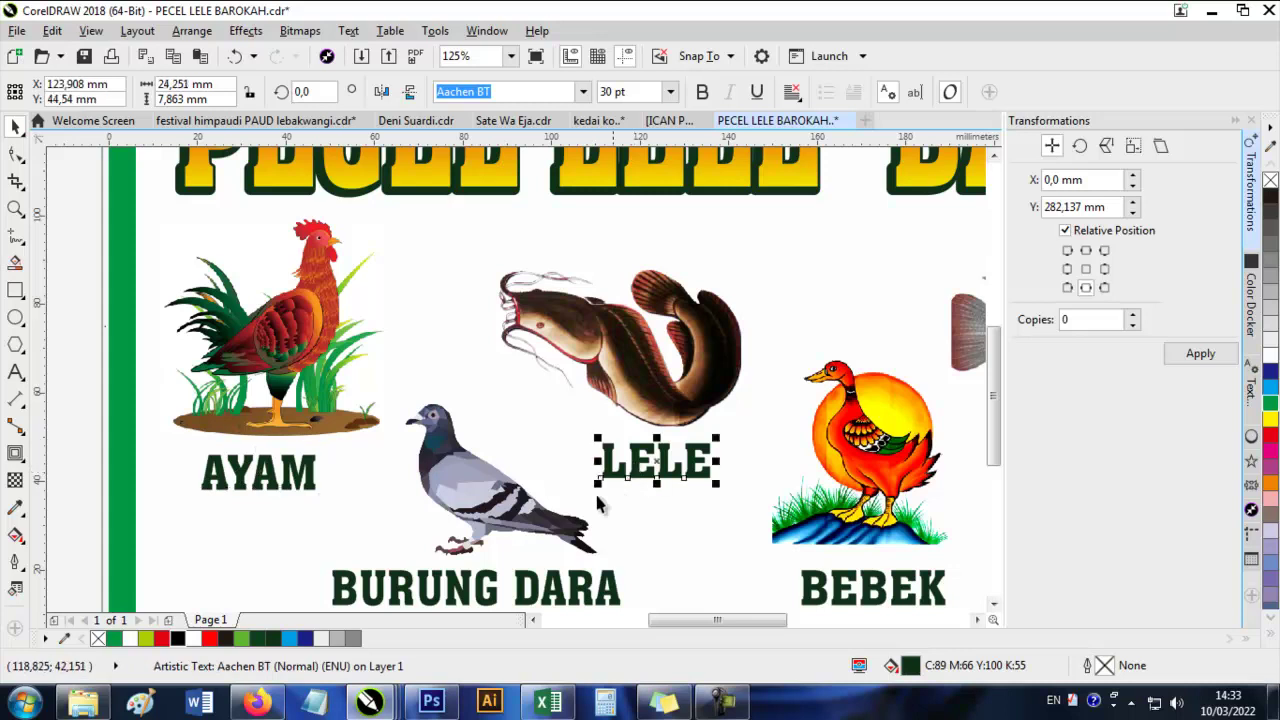
{"action": "left_click", "coordinate": [515, 568]}
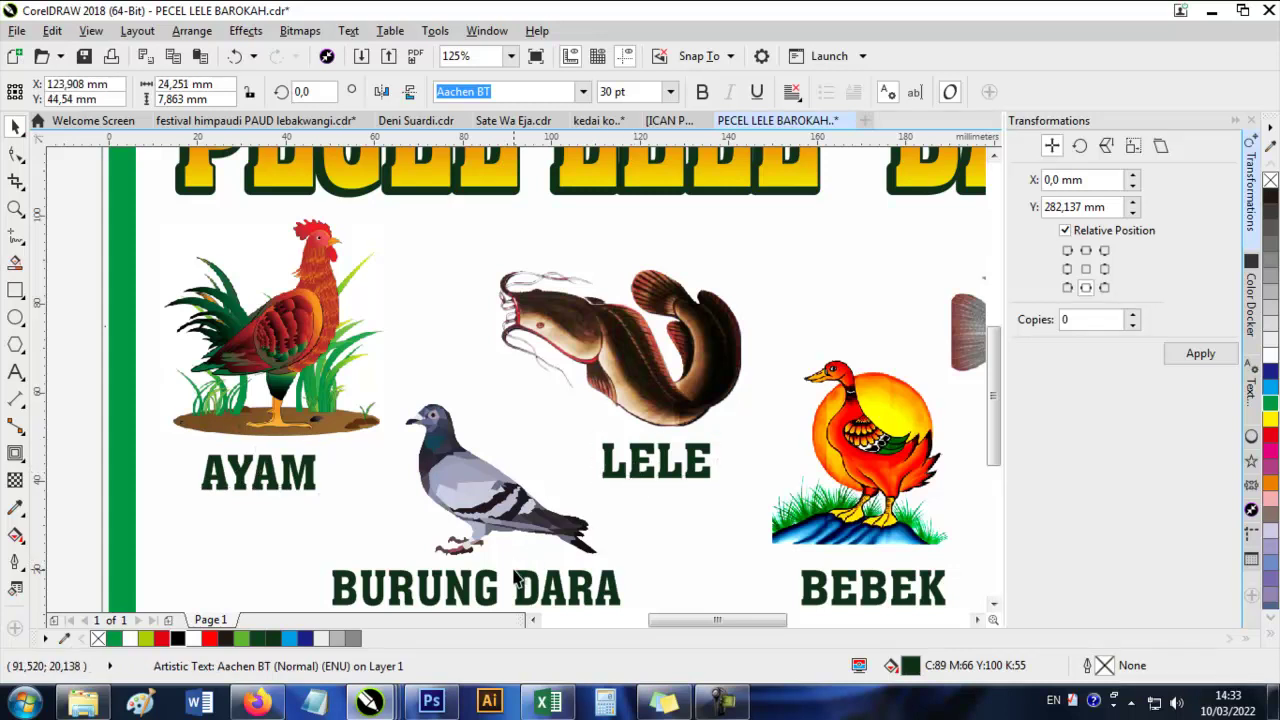
- Examine the duck, nila fish and kangkung dish pictures and the NILA and CAH KANGKUNG labels by selecting each in turn
{"action": "scroll", "coordinate": [600, 500], "scroll_direction": "right", "scroll_amount": 5}
{"action": "scroll", "coordinate": [600, 500], "scroll_direction": "down", "scroll_amount": 2}
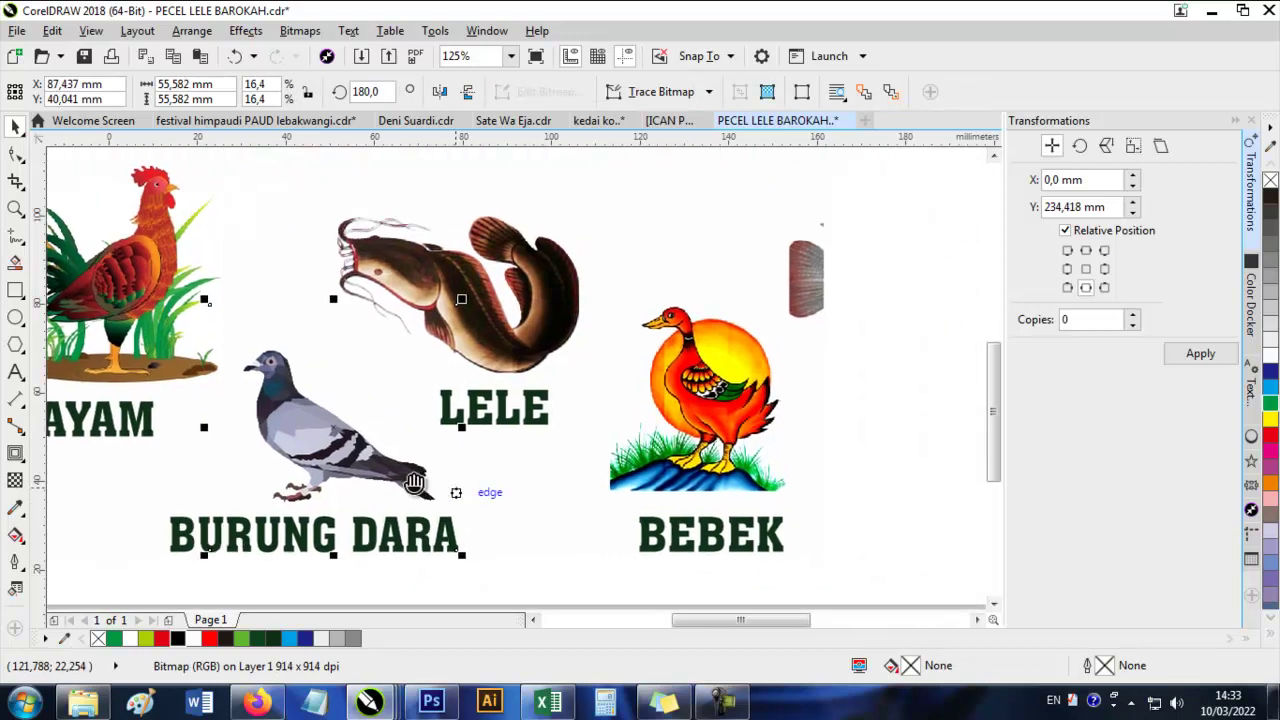
{"action": "left_click", "coordinate": [748, 405]}
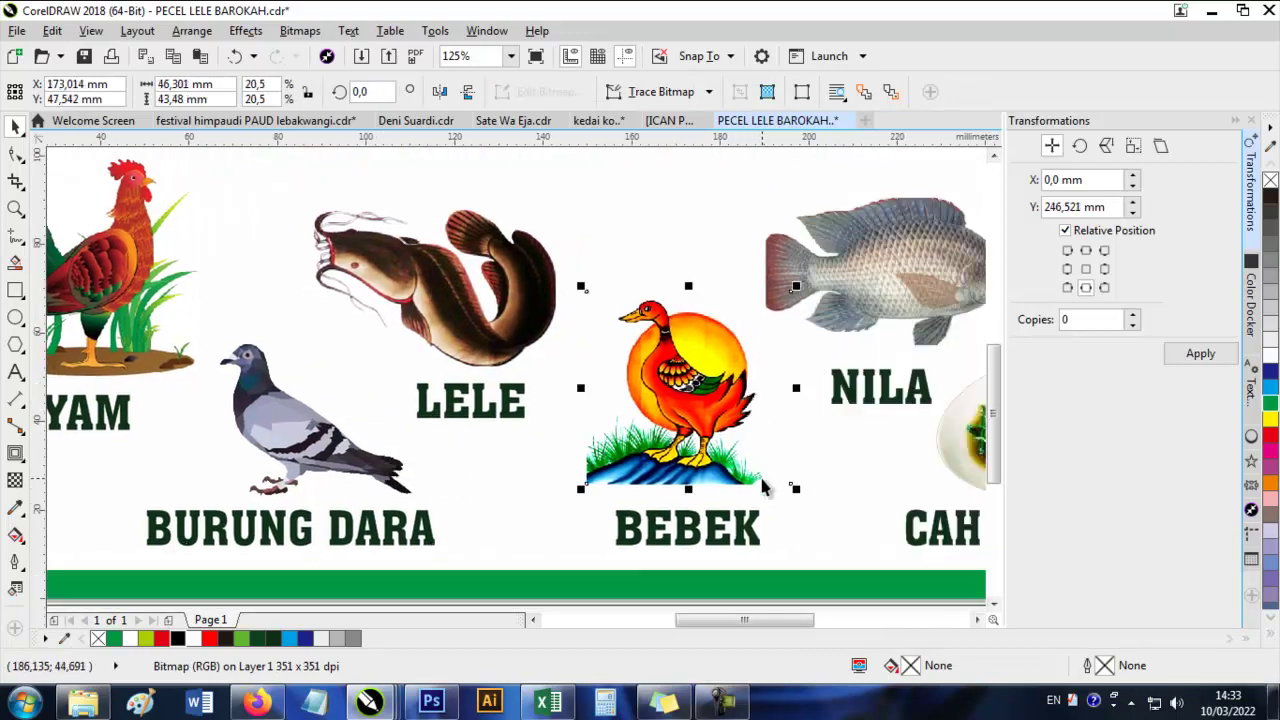
{"action": "scroll", "coordinate": [794, 486], "scroll_direction": "right", "scroll_amount": 5}
{"action": "scroll", "coordinate": [714, 463], "scroll_direction": "down", "scroll_amount": 1}
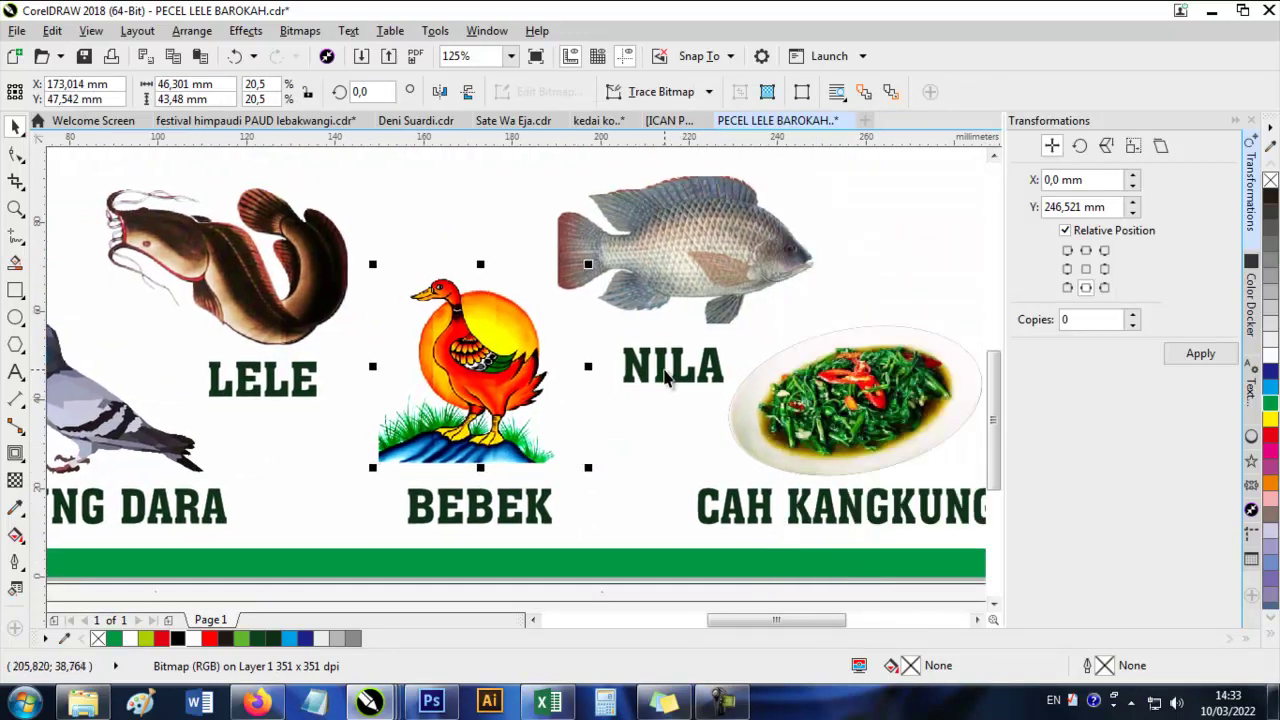
{"action": "left_click", "coordinate": [667, 375]}
{"action": "left_click", "coordinate": [697, 255]}
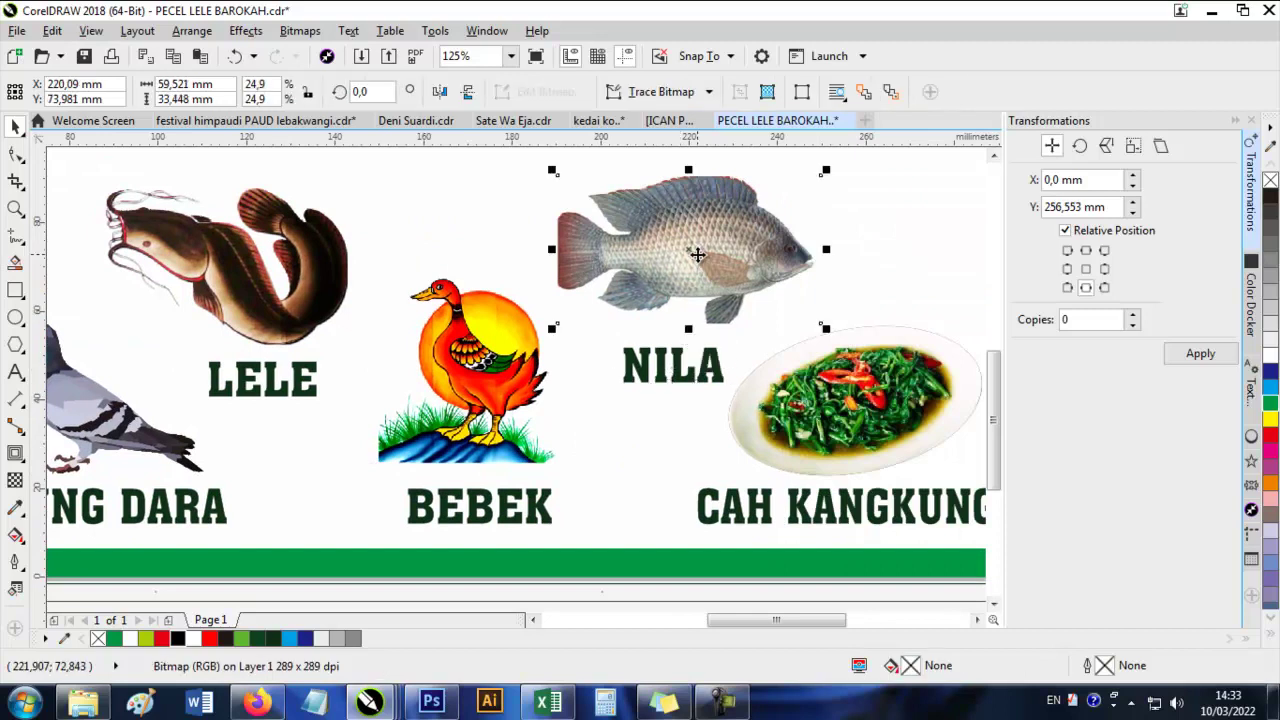
{"action": "left_click", "coordinate": [866, 468]}
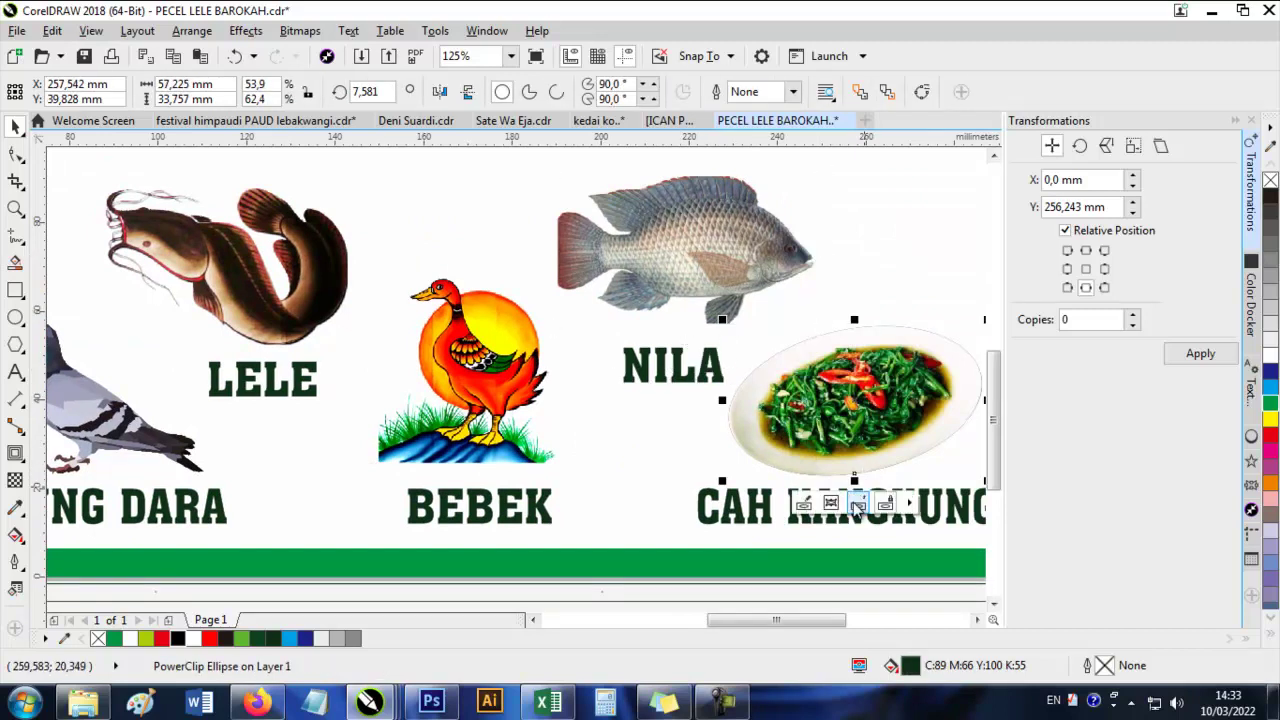
{"action": "left_click", "coordinate": [767, 515]}
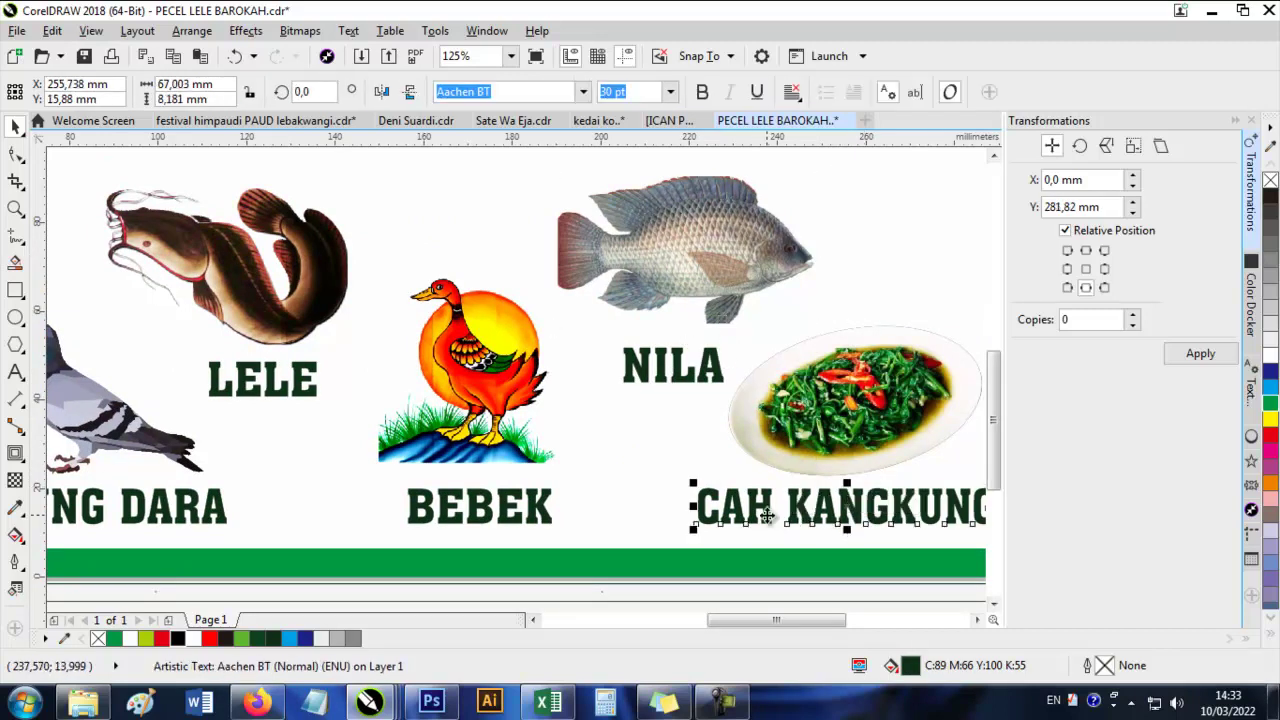
- Try moving the kangkung dish picture sideways over the banner's right border, and undo the move
{"action": "scroll", "coordinate": [698, 407], "scroll_direction": "down", "scroll_amount": 2}
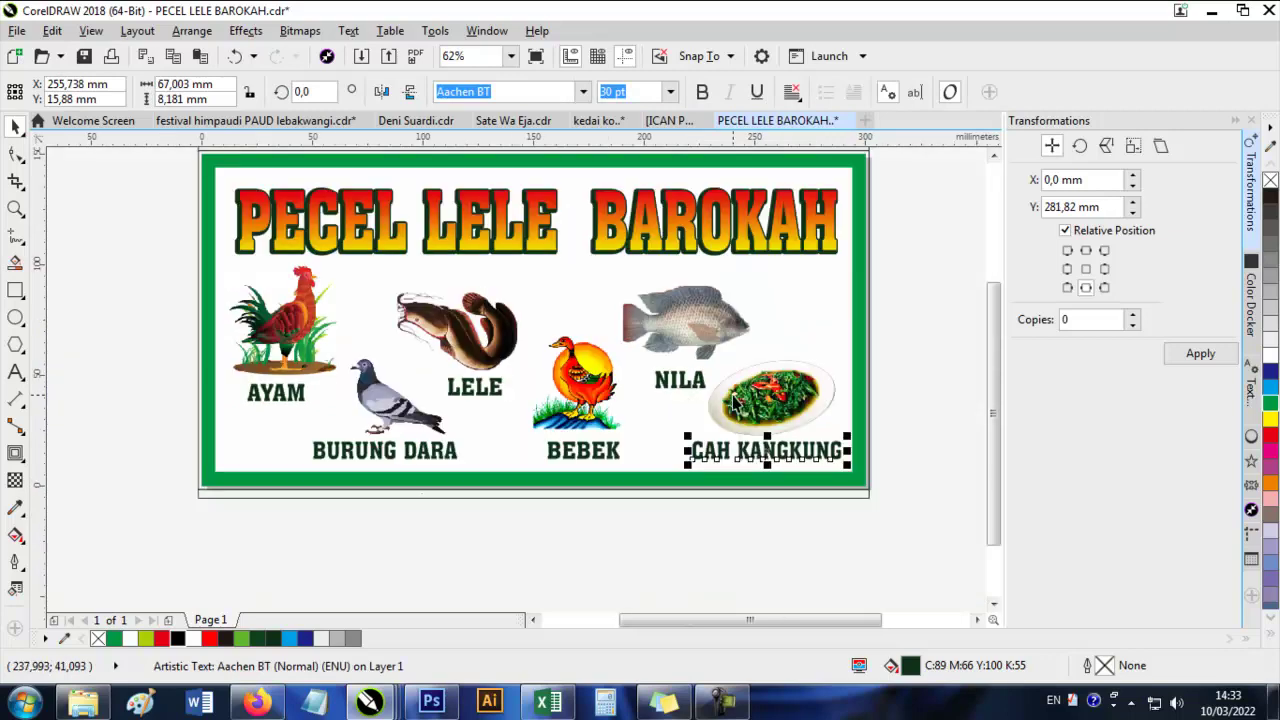
{"action": "left_click", "coordinate": [735, 400]}
{"action": "left_click_drag", "start_coordinate": [762, 390], "coordinate": [884, 390]}
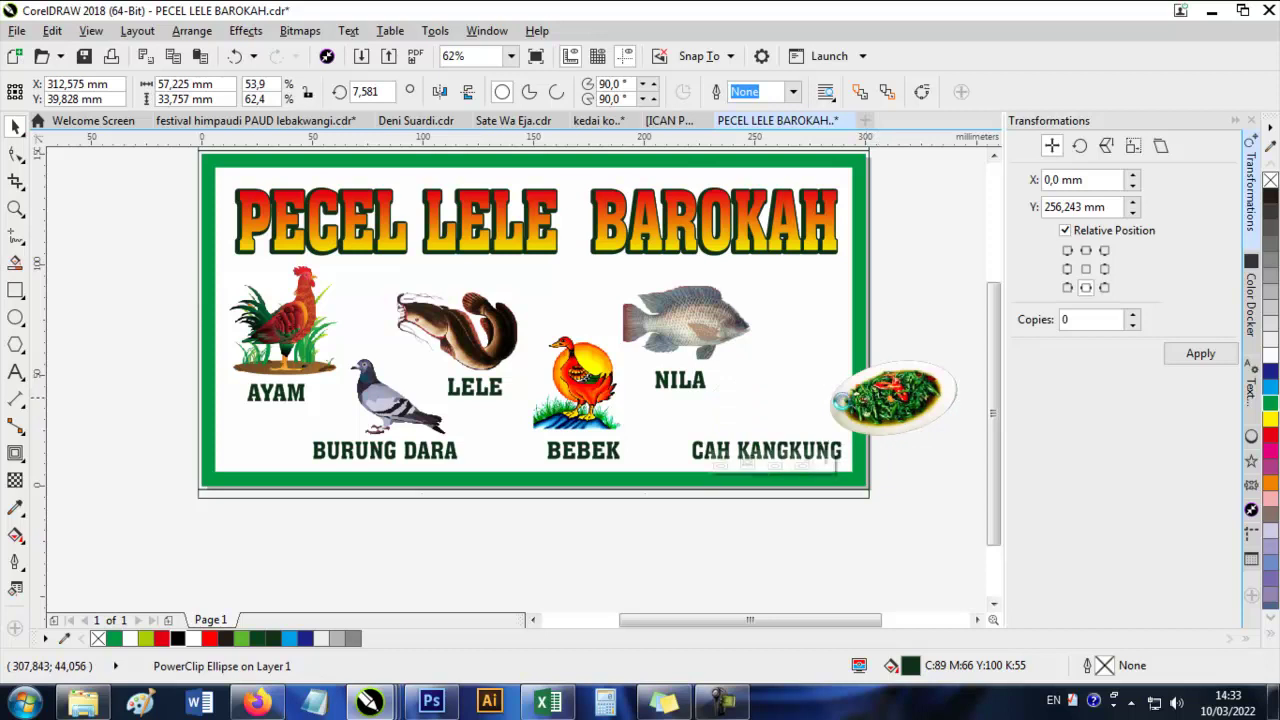
{"action": "key", "text": "ctrl+z"}
- Open the kangkung dish's PowerClip contents, inspect the bitmap inside the ellipse frame, and finish editing the contents
{"action": "left_click", "coordinate": [830, 399]}
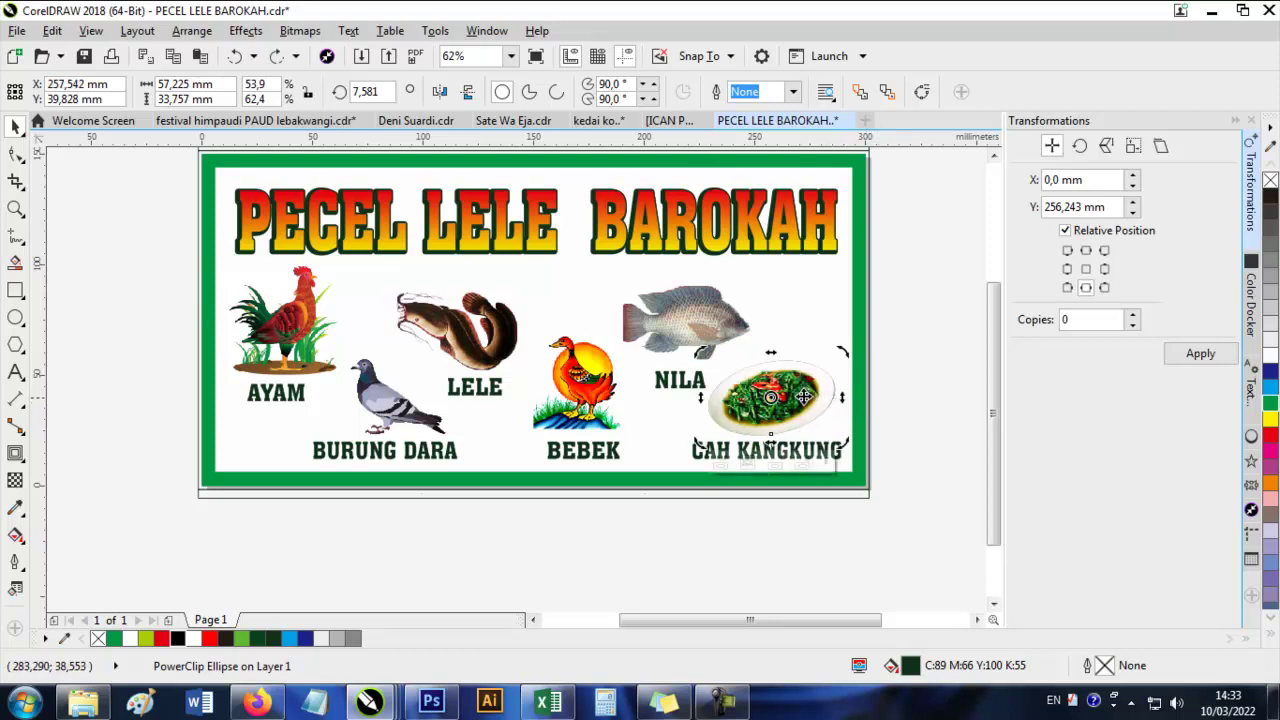
{"action": "double_click", "coordinate": [803, 400]}
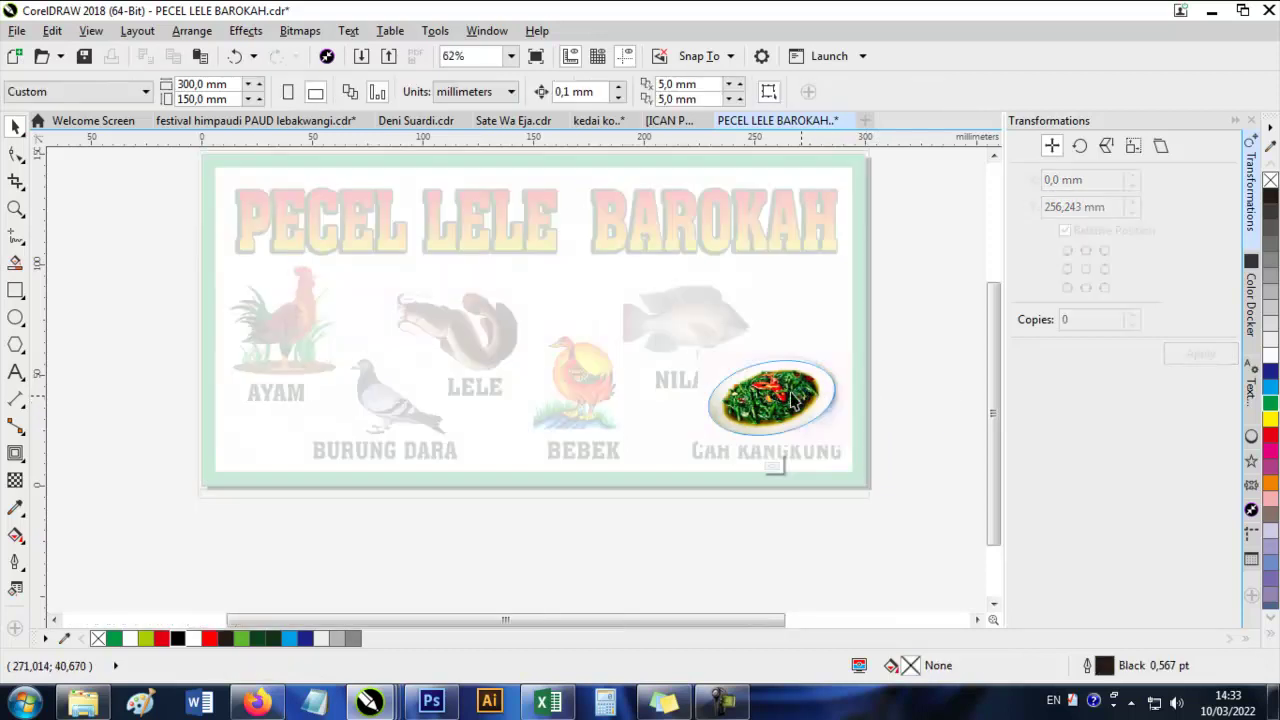
{"action": "left_click", "coordinate": [785, 397]}
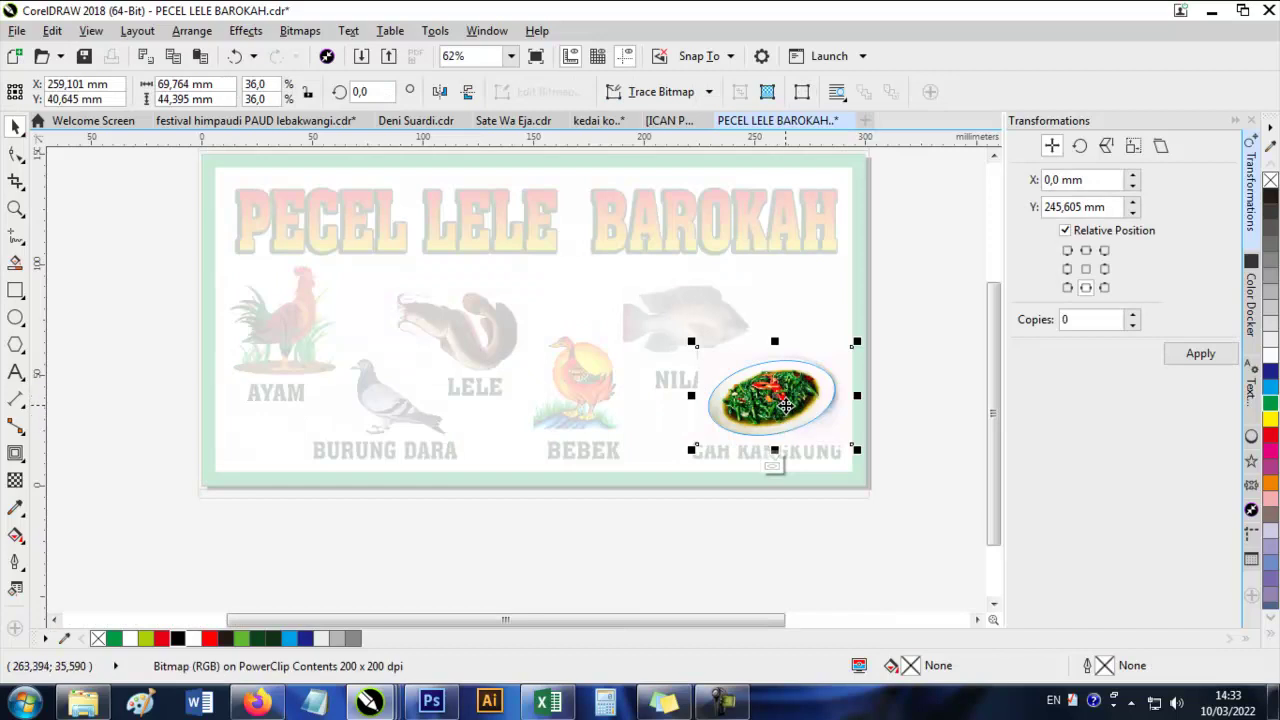
{"action": "scroll", "coordinate": [785, 397], "scroll_direction": "up", "scroll_amount": 4}
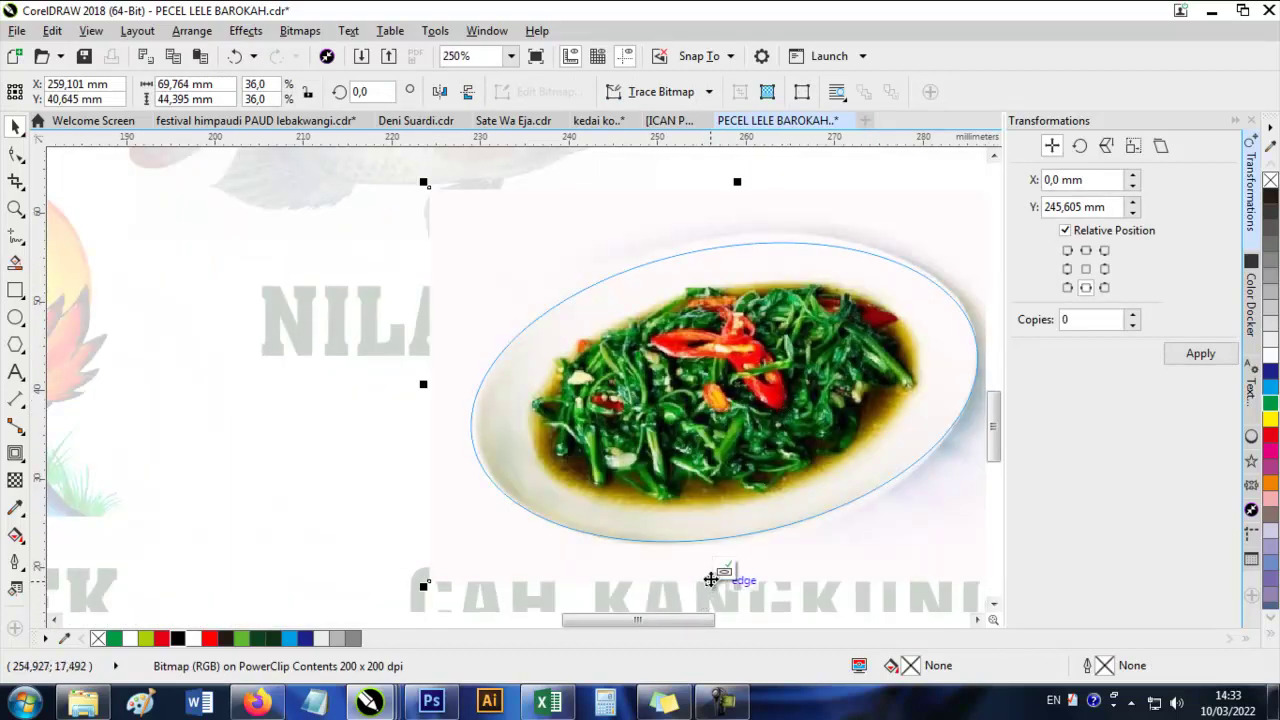
{"action": "left_click", "coordinate": [724, 572]}
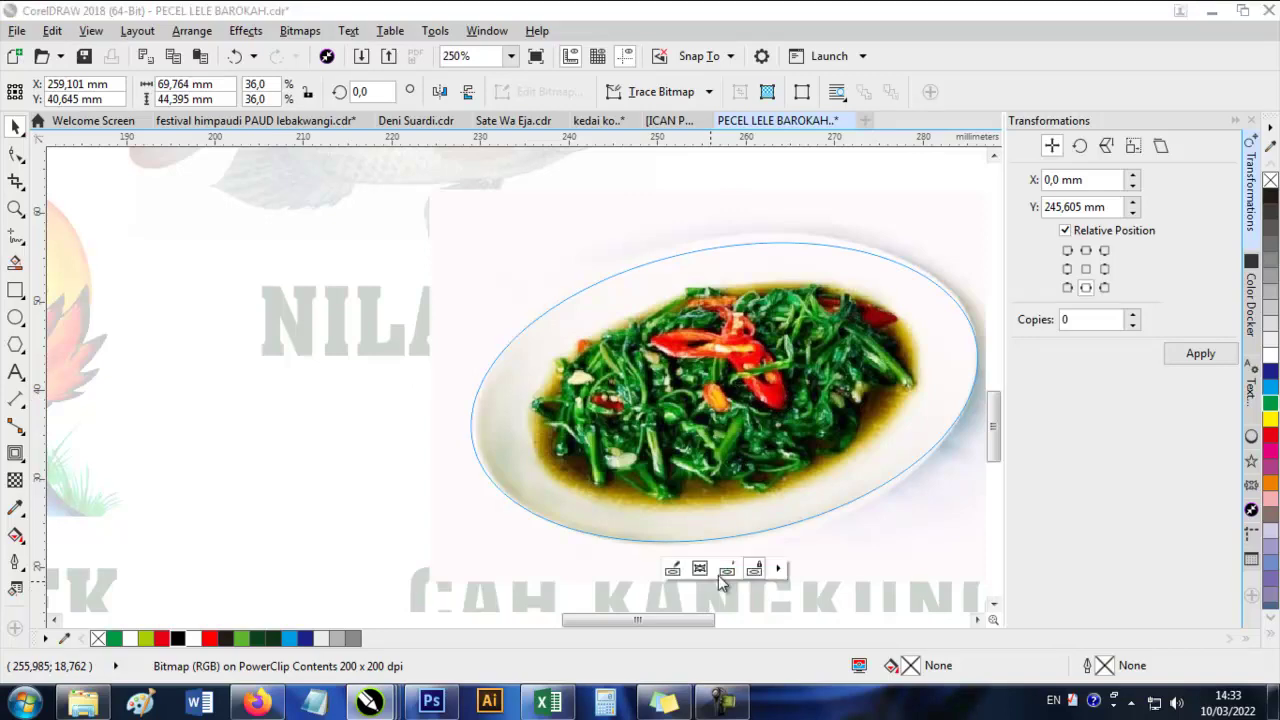
{"action": "key", "text": "F3"}
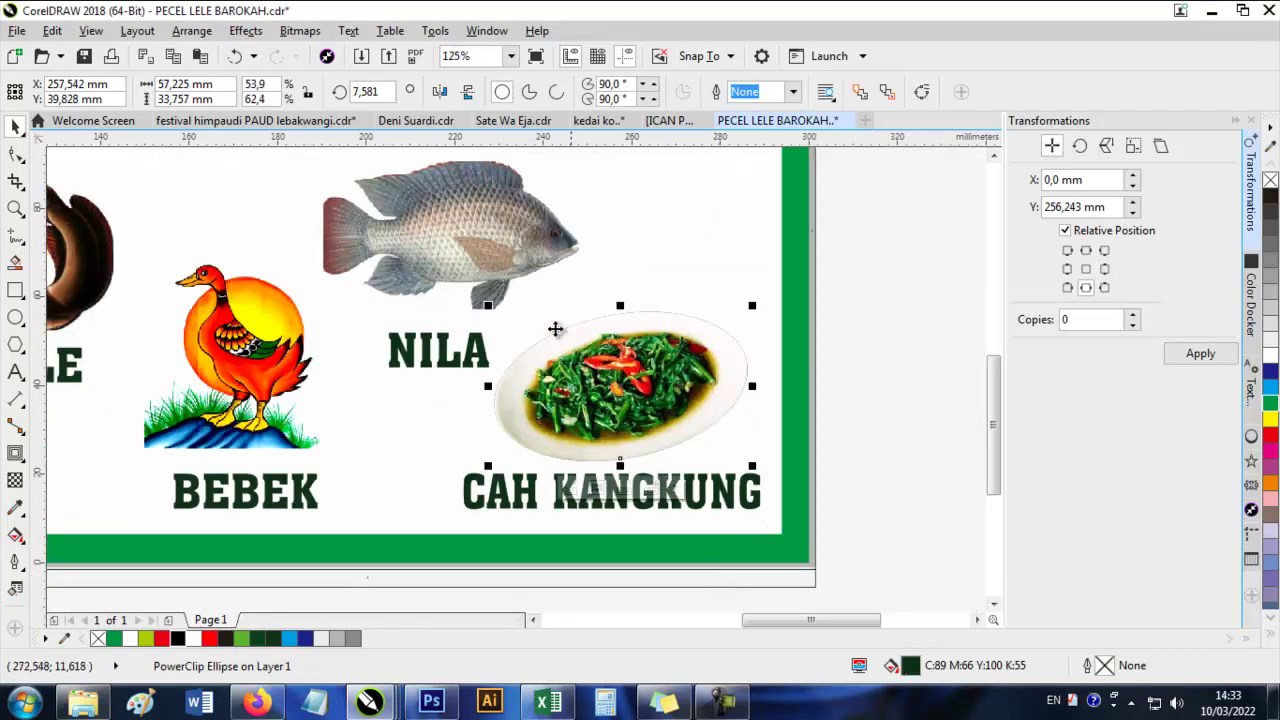
- Examine the image quality of the nila fish's scales and the catfish's head and whiskers close up
{"action": "scroll", "coordinate": [507, 241], "scroll_direction": "up", "scroll_amount": 3}
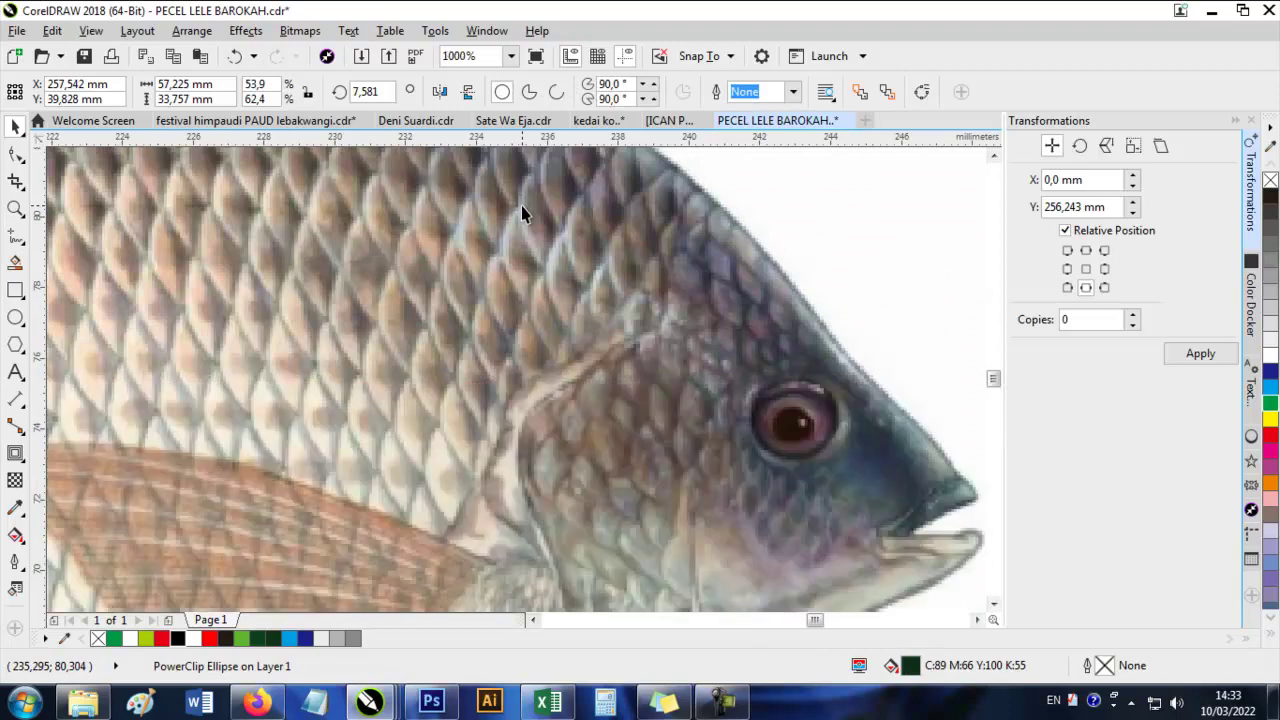
{"action": "scroll", "coordinate": [560, 250], "scroll_direction": "down", "scroll_amount": 3}
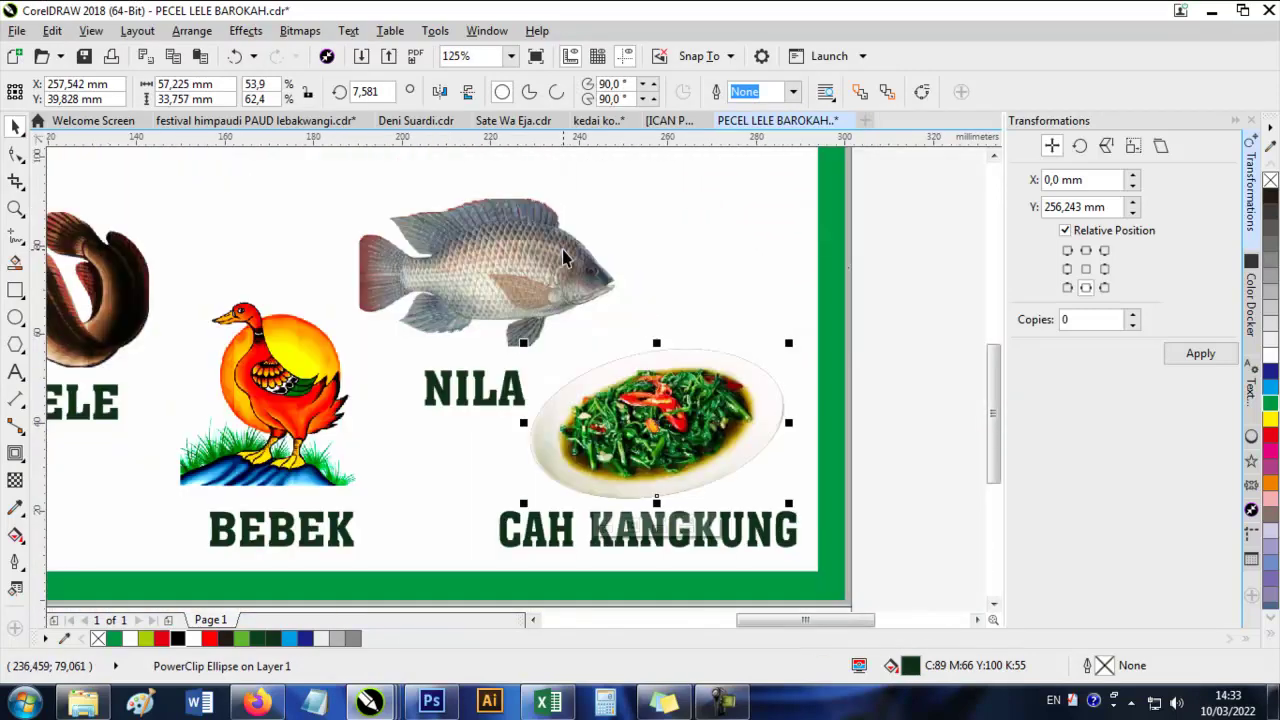
{"action": "scroll", "coordinate": [507, 257], "scroll_direction": "left", "scroll_amount": 5}
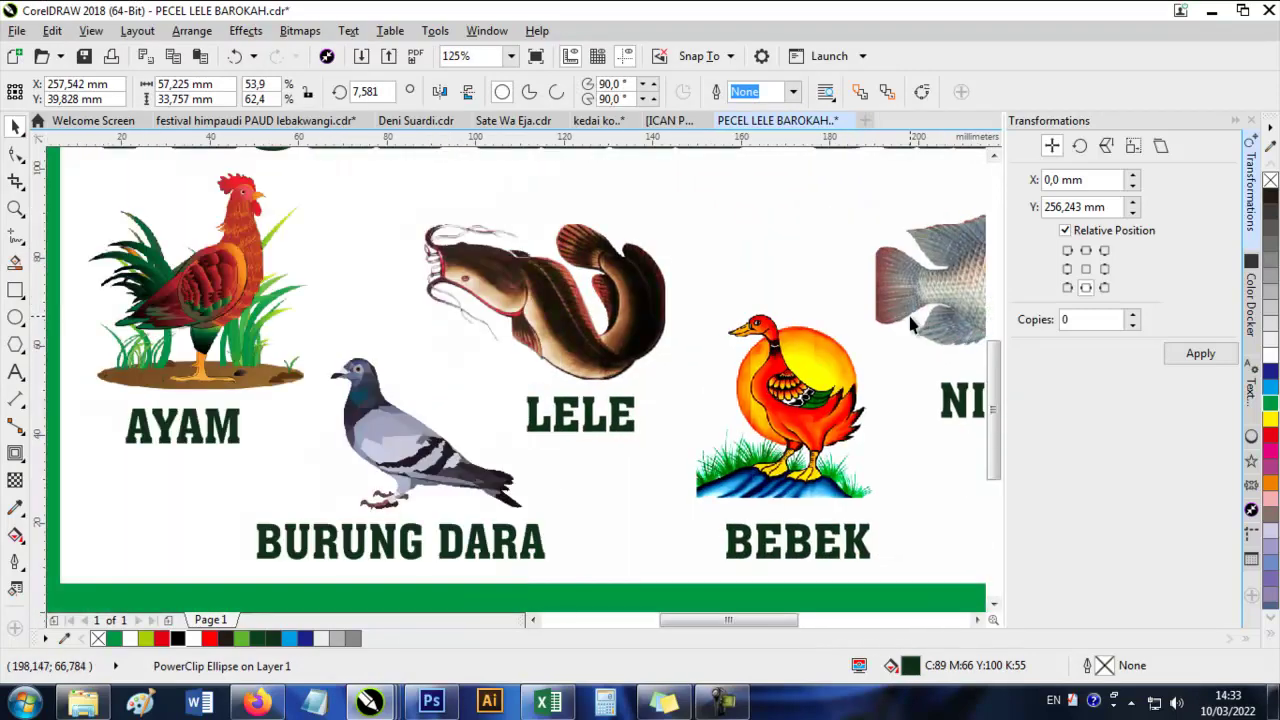
{"action": "scroll", "coordinate": [507, 257], "scroll_direction": "up", "scroll_amount": 2}
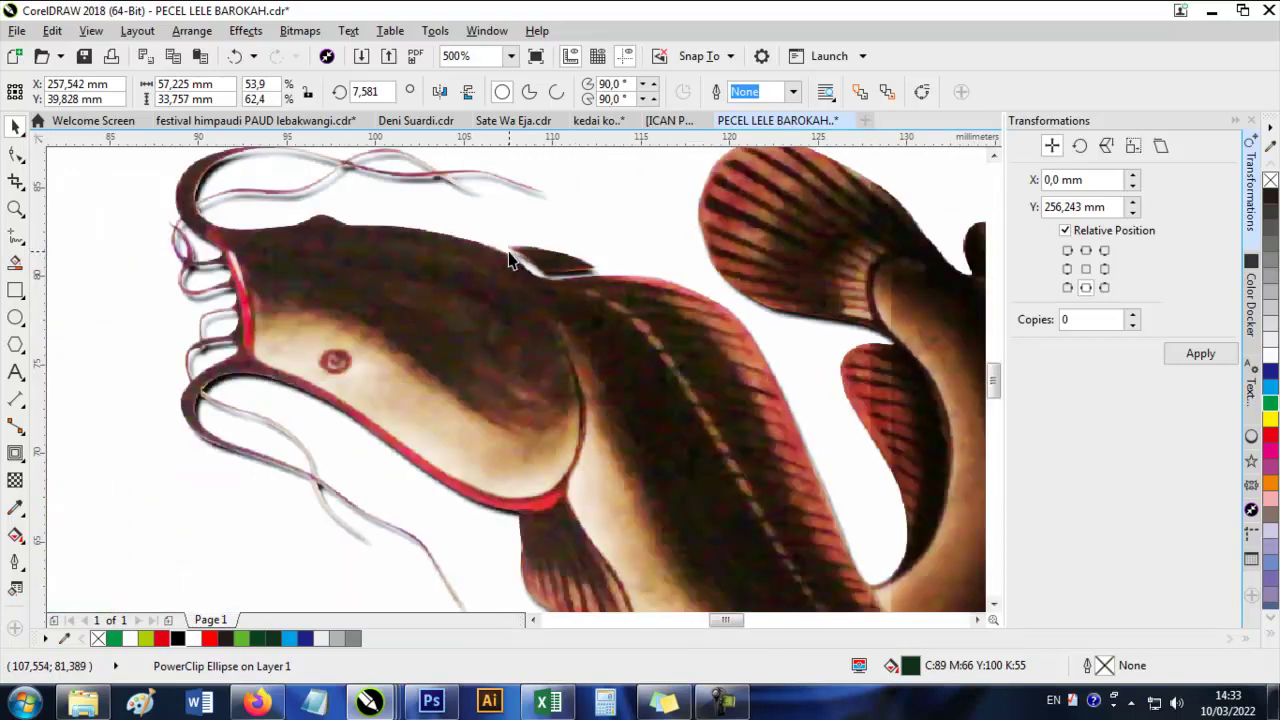
{"action": "left_click_drag", "start_coordinate": [386, 331], "coordinate": [705, 230]}
{"action": "scroll", "coordinate": [527, 298], "scroll_direction": "up", "scroll_amount": 2}
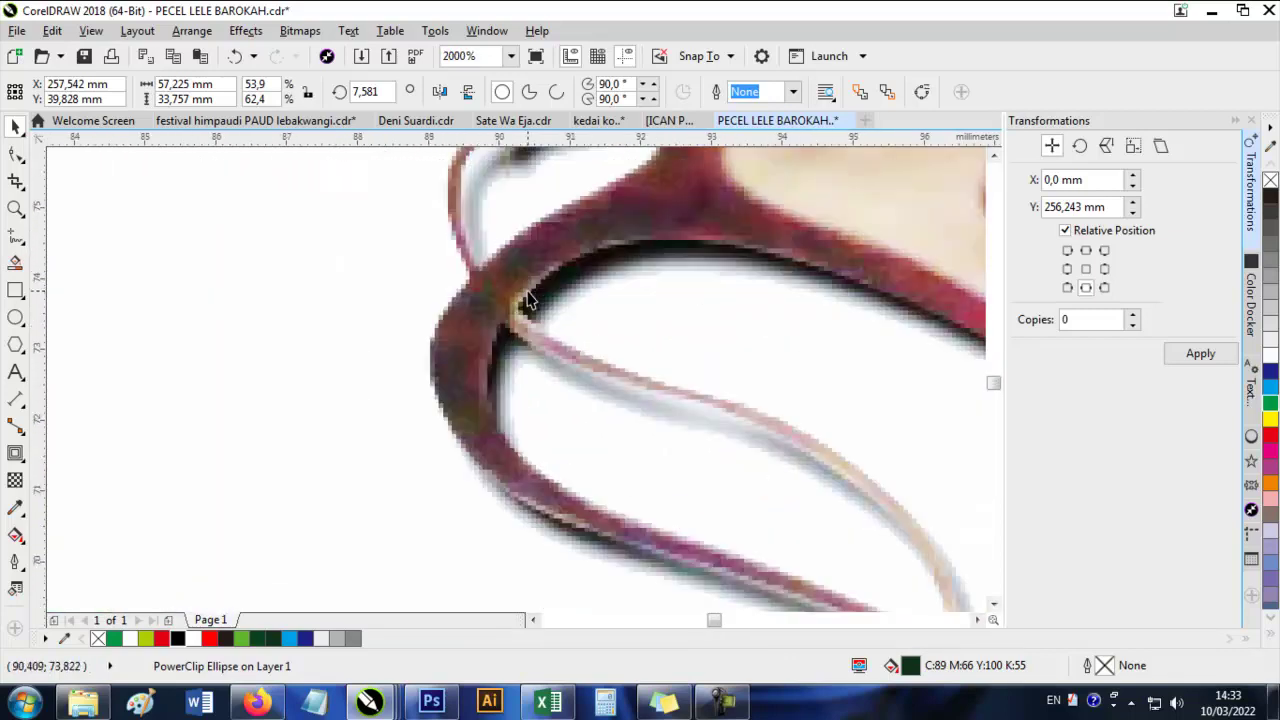
{"action": "scroll", "coordinate": [540, 308], "scroll_direction": "down", "scroll_amount": 2}
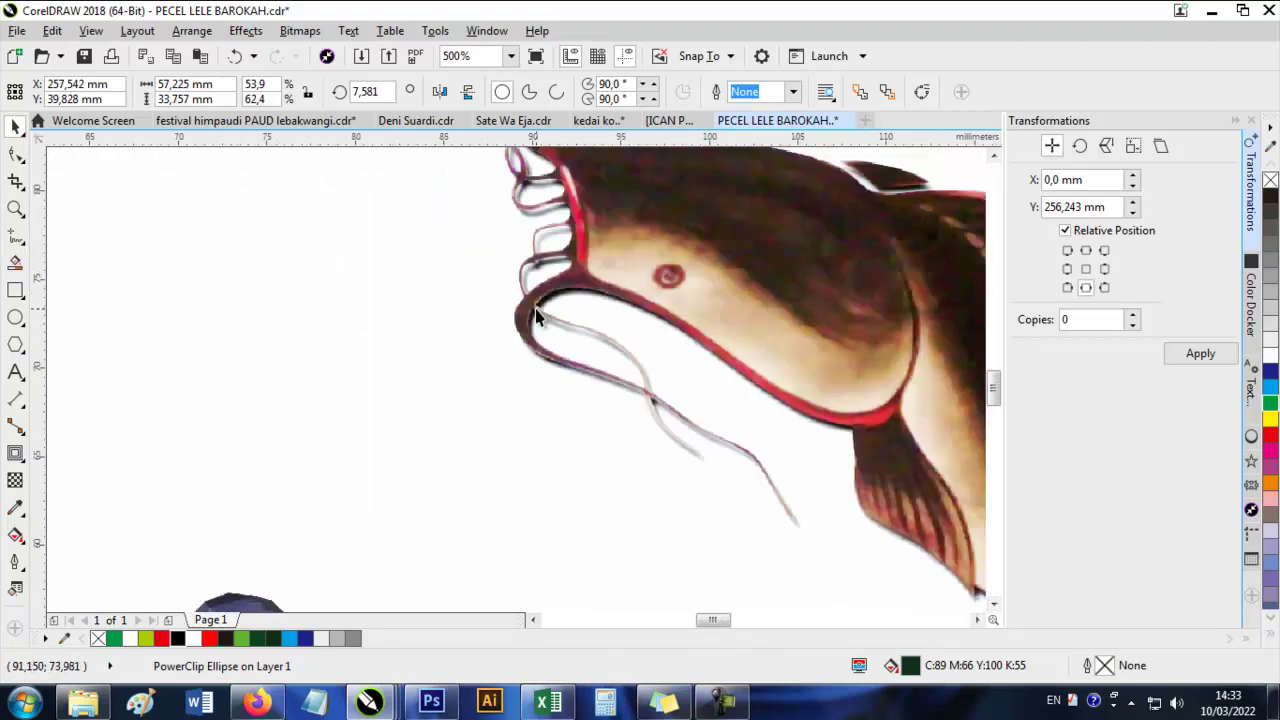
{"action": "scroll", "coordinate": [645, 249], "scroll_direction": "down", "scroll_amount": 1}
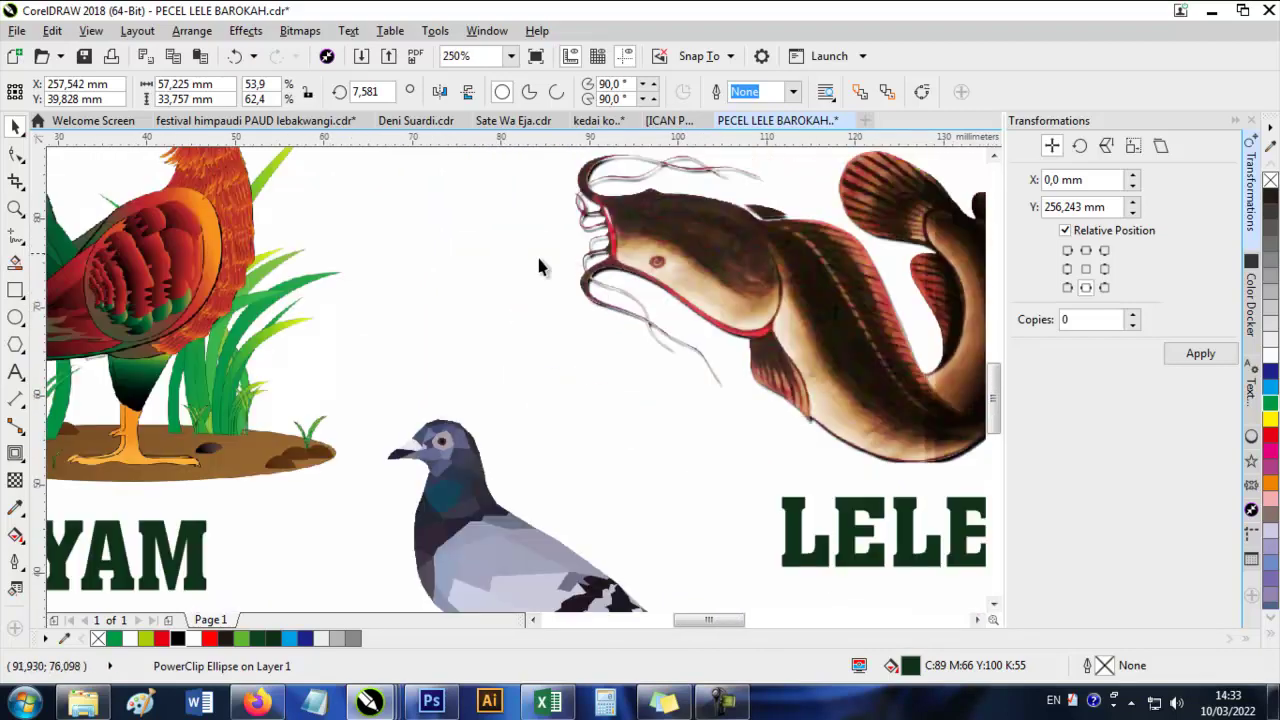
- Examine the rooster picture close up, checking the edges and sharpness around its comb, eye and beak
{"action": "left_click_drag", "start_coordinate": [500, 298], "coordinate": [797, 403]}
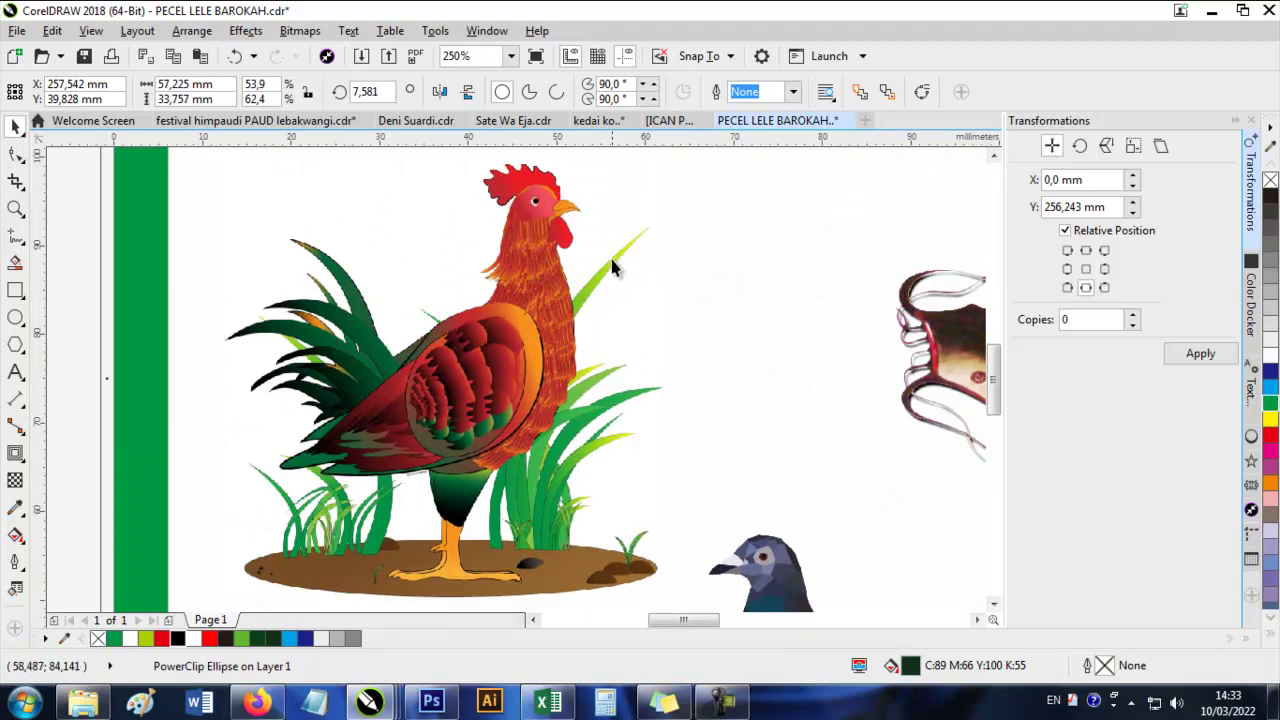
{"action": "left_click_drag", "start_coordinate": [614, 266], "coordinate": [603, 407]}
{"action": "scroll", "coordinate": [538, 255], "scroll_direction": "up", "scroll_amount": 3}
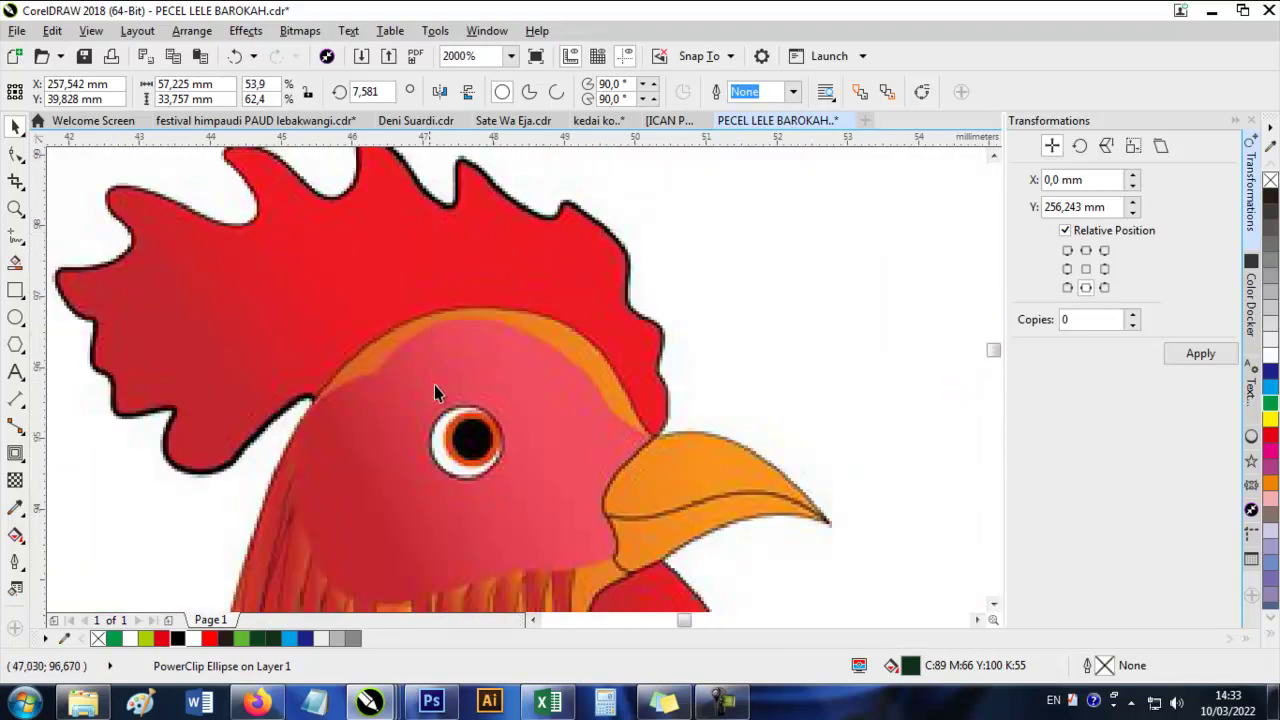
{"action": "scroll", "coordinate": [441, 404], "scroll_direction": "up", "scroll_amount": 1}
{"action": "scroll", "coordinate": [460, 302], "scroll_direction": "down", "scroll_amount": 4}
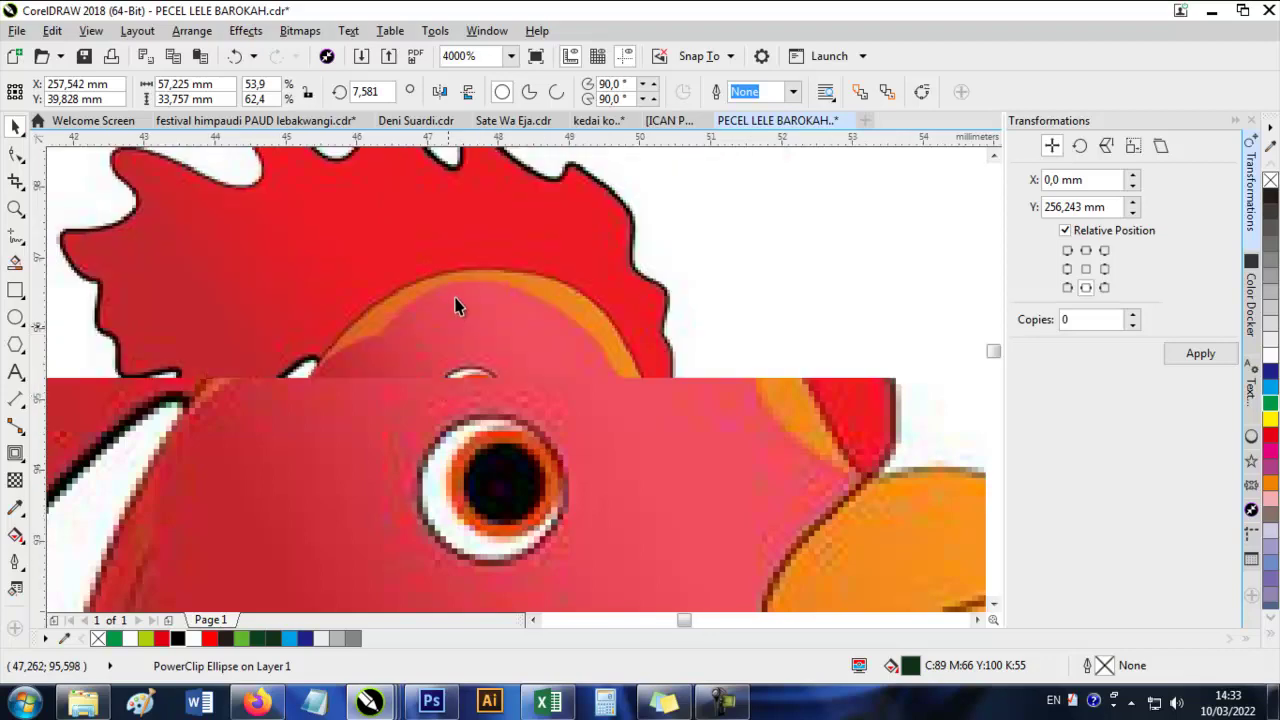
{"action": "scroll", "coordinate": [573, 490], "scroll_direction": "down", "scroll_amount": 5}
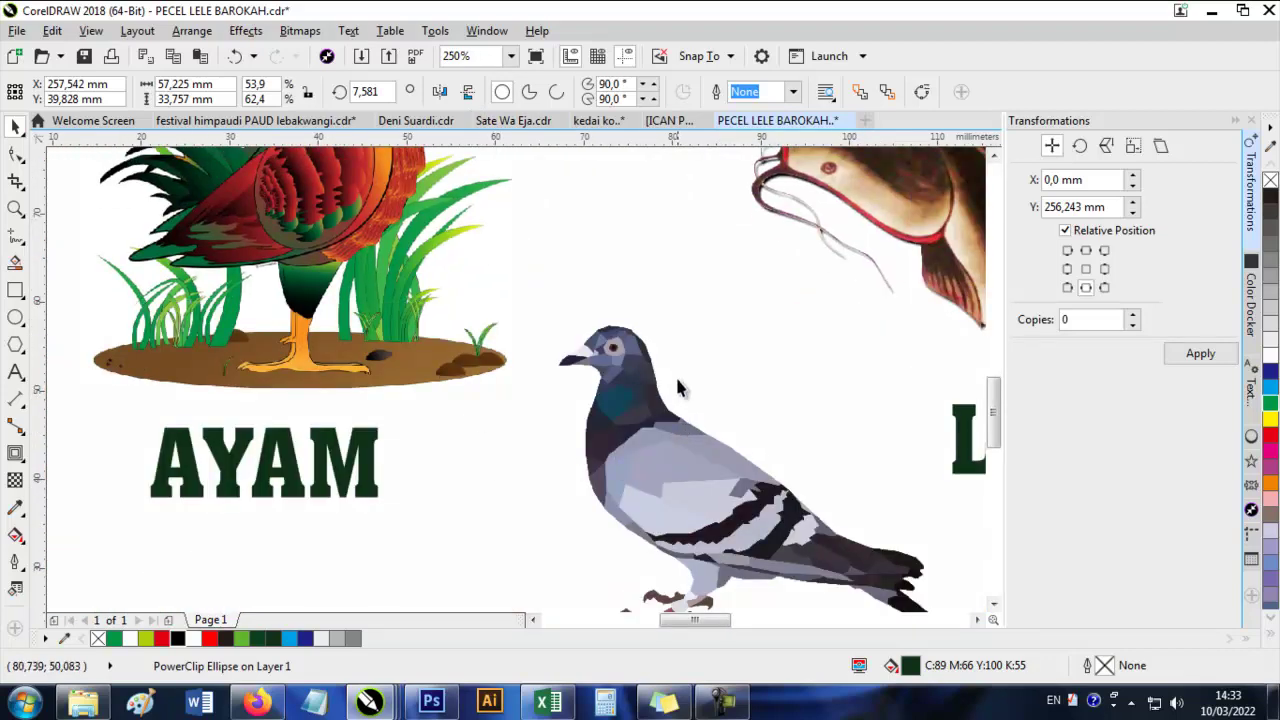
- Examine the duck's head and eye close up to check the picture's quality, and return to the full banner
{"action": "scroll", "coordinate": [392, 325], "scroll_direction": "down", "scroll_amount": 2}
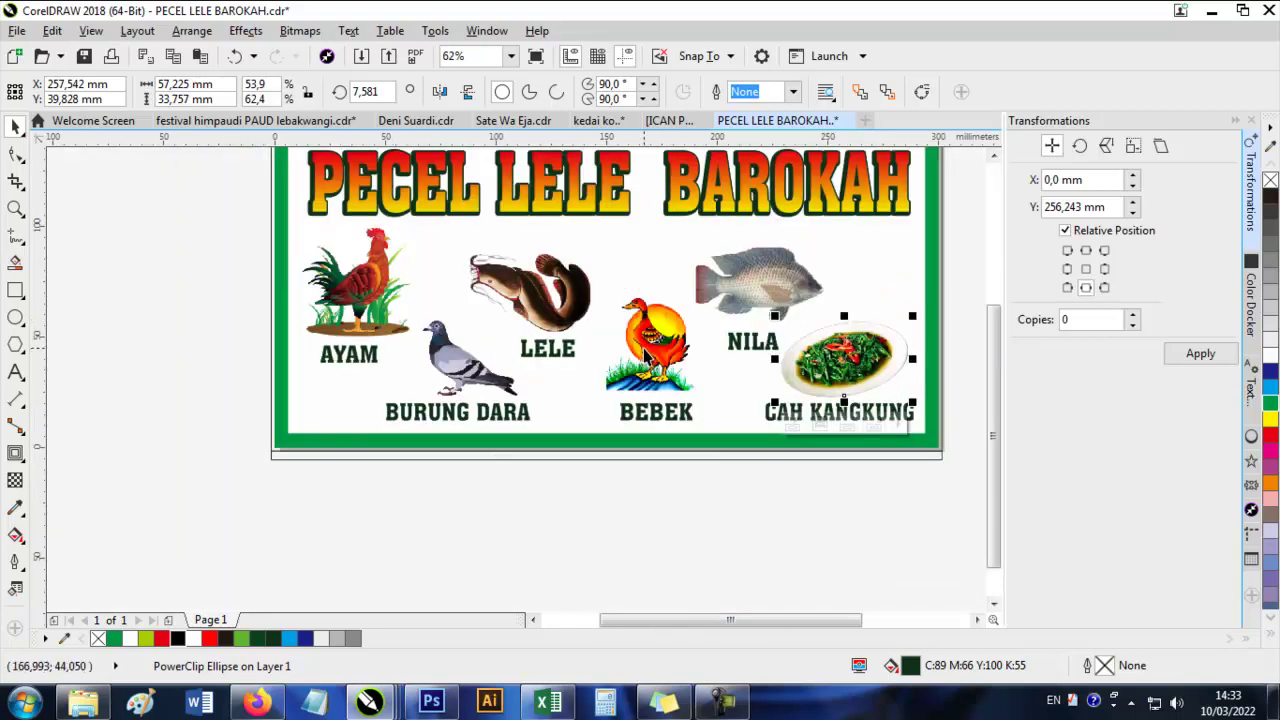
{"action": "scroll", "coordinate": [646, 352], "scroll_direction": "up", "scroll_amount": 2}
{"action": "scroll", "coordinate": [583, 308], "scroll_direction": "up", "scroll_amount": 1}
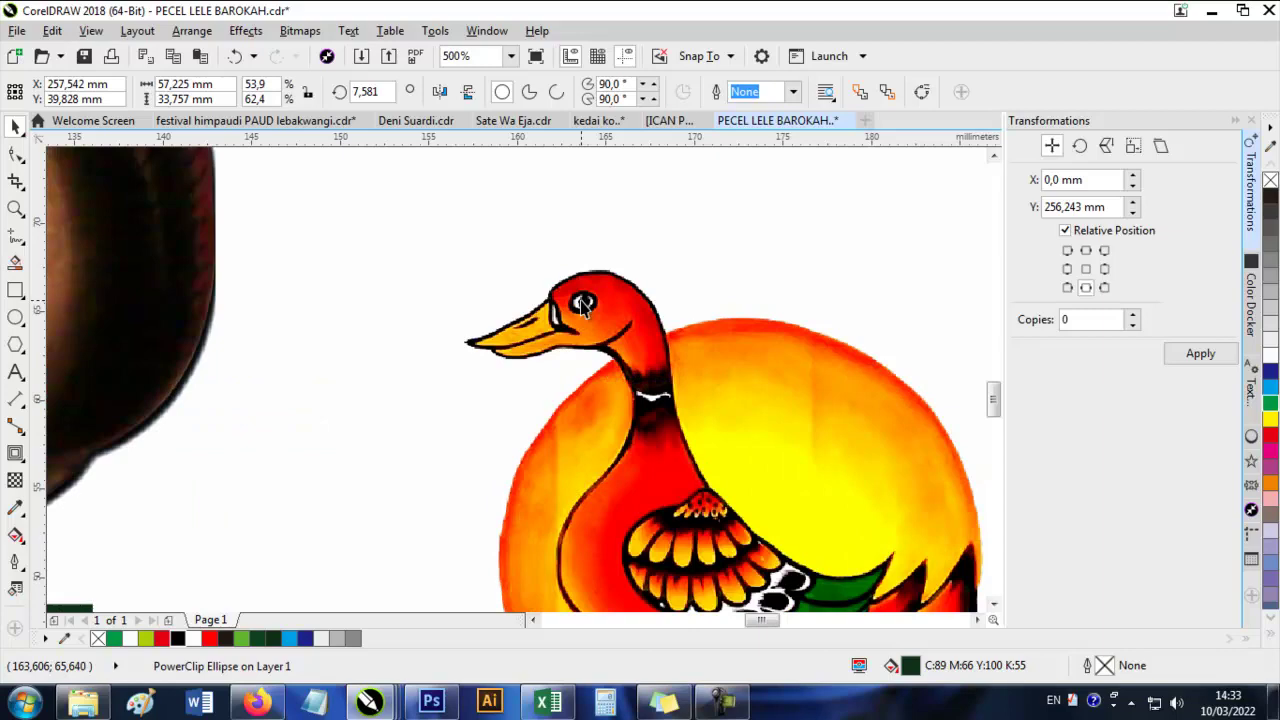
{"action": "scroll", "coordinate": [590, 306], "scroll_direction": "up", "scroll_amount": 1}
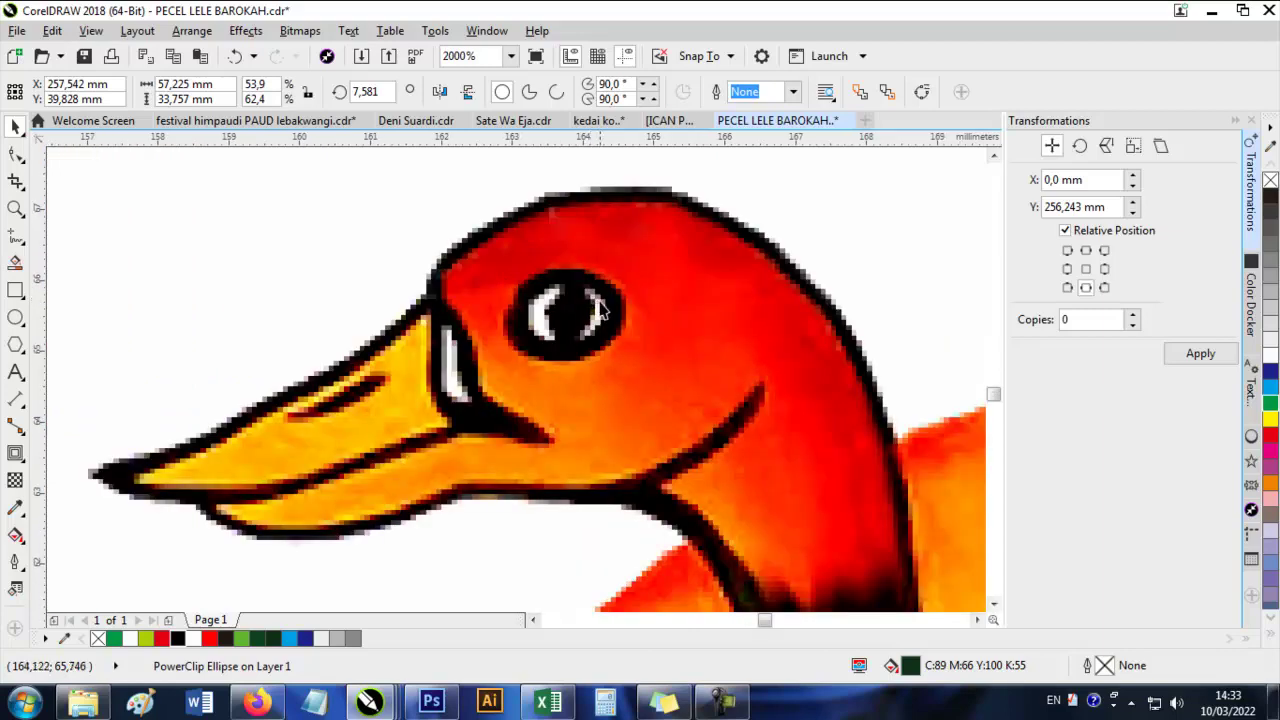
{"action": "scroll", "coordinate": [600, 310], "scroll_direction": "down", "scroll_amount": 5}
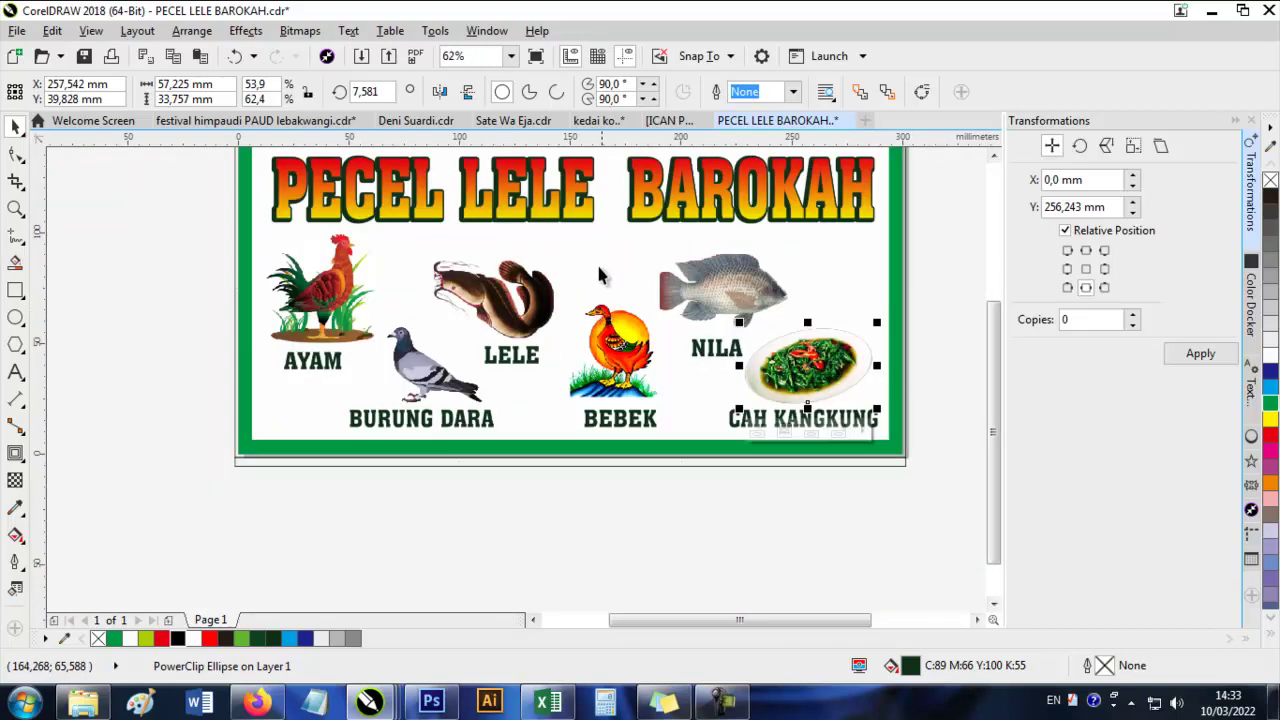
- Select the white inner background rectangle to examine it within the full banner, and deselect it
{"action": "left_click_drag", "start_coordinate": [598, 267], "coordinate": [573, 394]}
{"action": "left_click", "coordinate": [561, 262]}
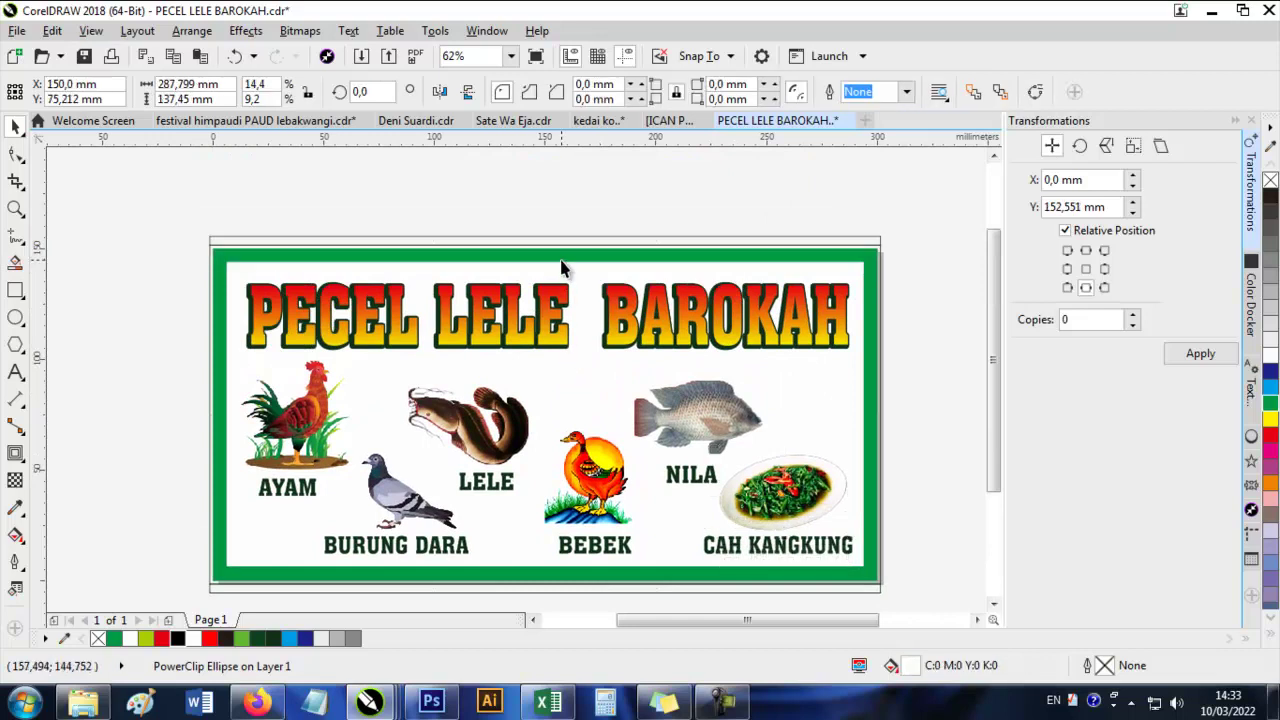
{"action": "left_click_drag", "start_coordinate": [555, 352], "coordinate": [480, 329]}
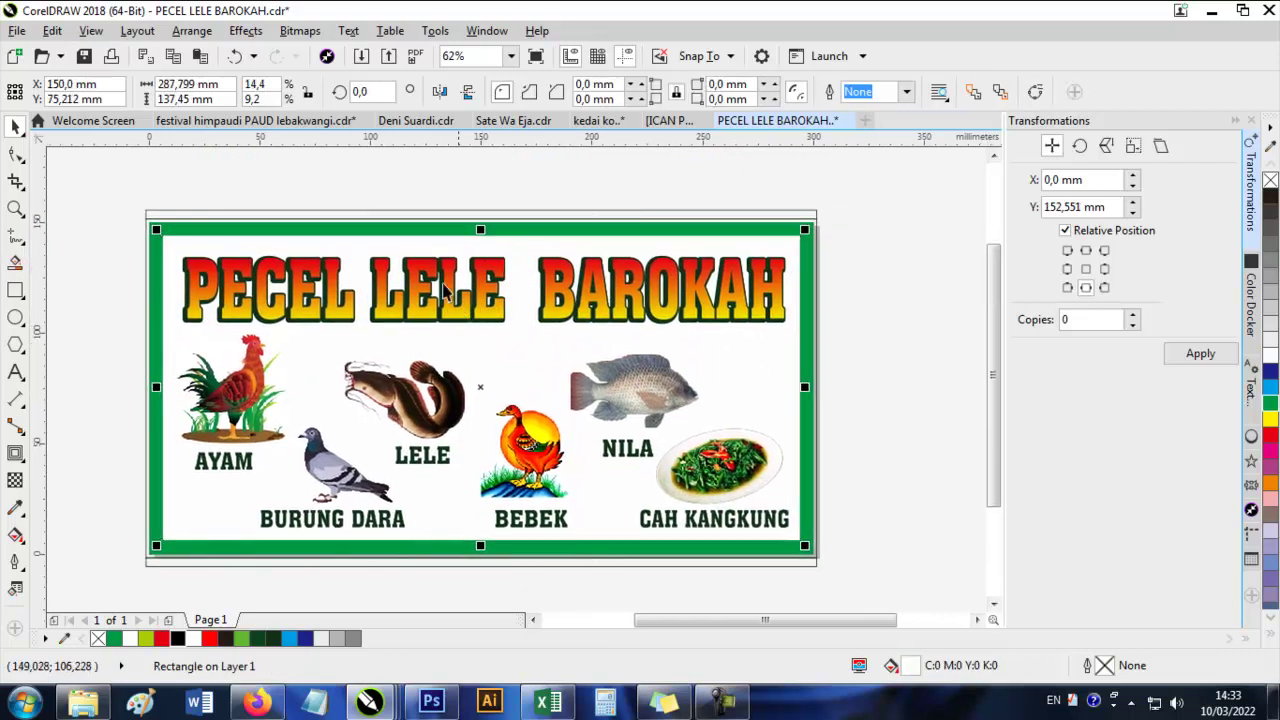
{"action": "left_click", "coordinate": [370, 207]}
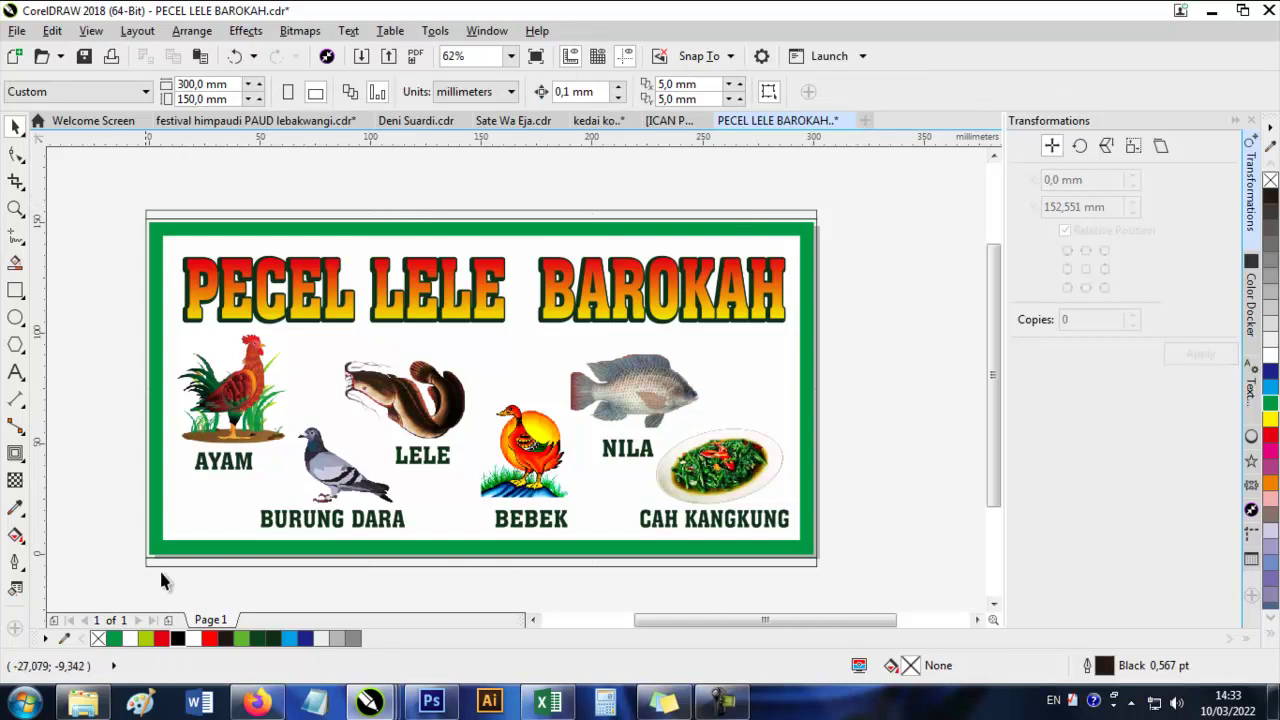
- Select the thin outlined strip along the banner's bottom edge to examine it, and deselect it
{"action": "left_click", "coordinate": [194, 566]}
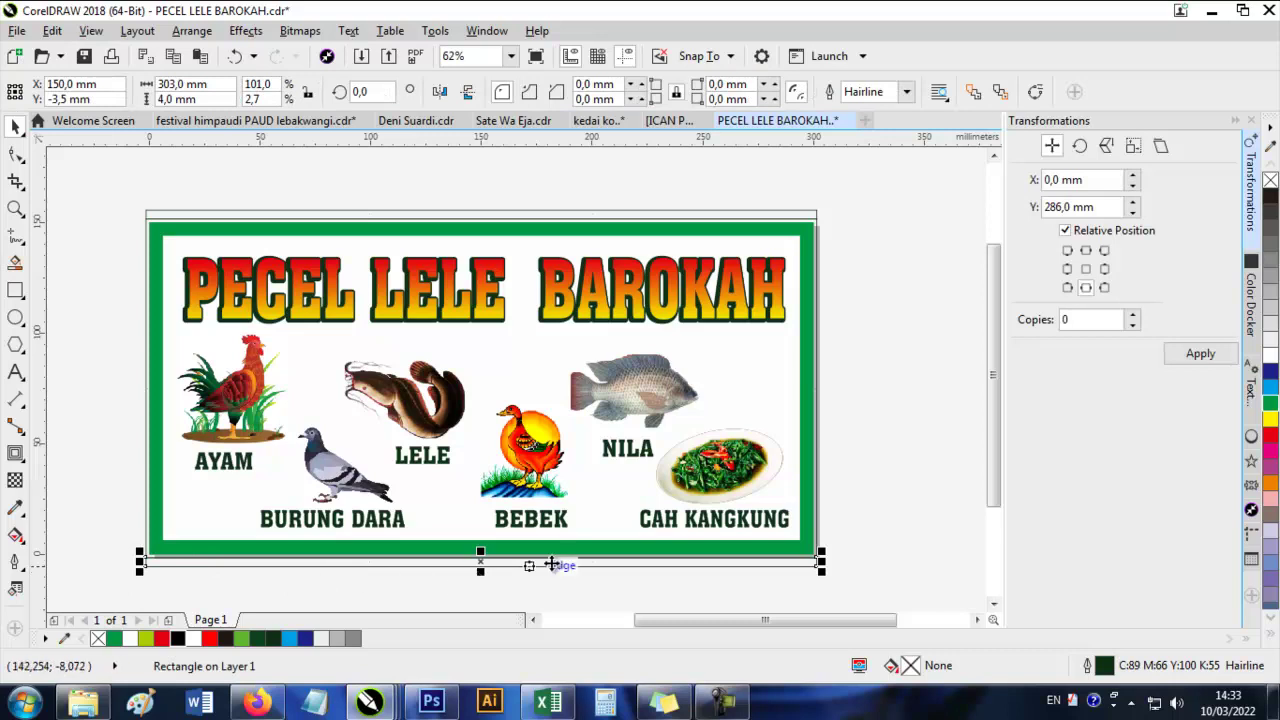
{"action": "left_click", "coordinate": [877, 543]}
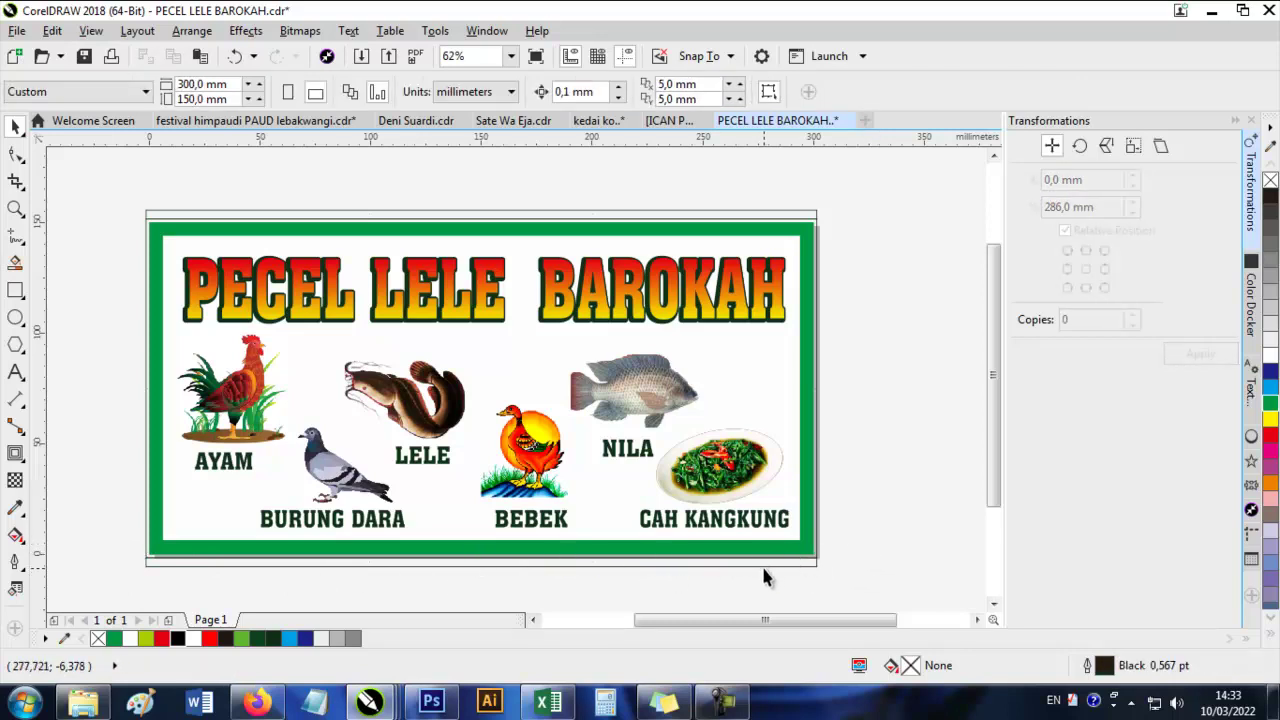
{"action": "left_click_drag", "start_coordinate": [613, 587], "coordinate": [621, 454]}
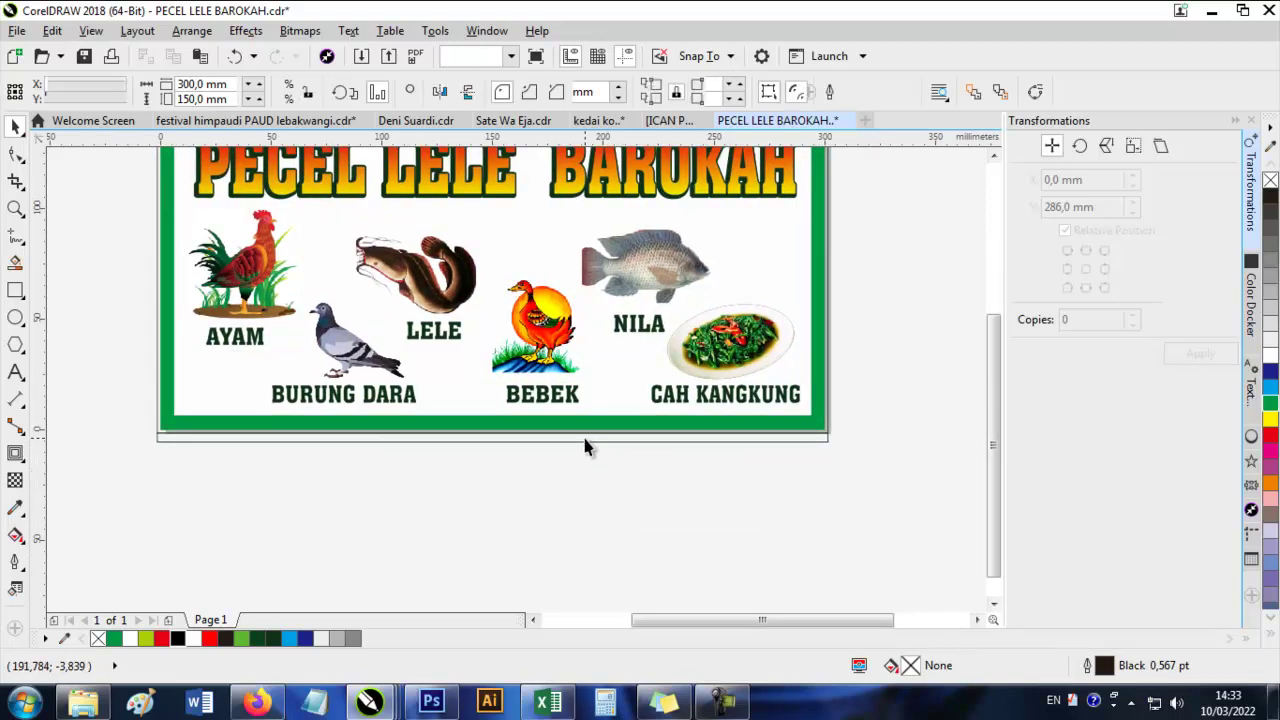
- Stretch the outlined strip along the banner's bottom edge downward to a height of about 9.3 mm, and deselect it
{"action": "left_click", "coordinate": [585, 439]}
{"action": "scroll", "coordinate": [526, 443], "scroll_direction": "up", "scroll_amount": 2}
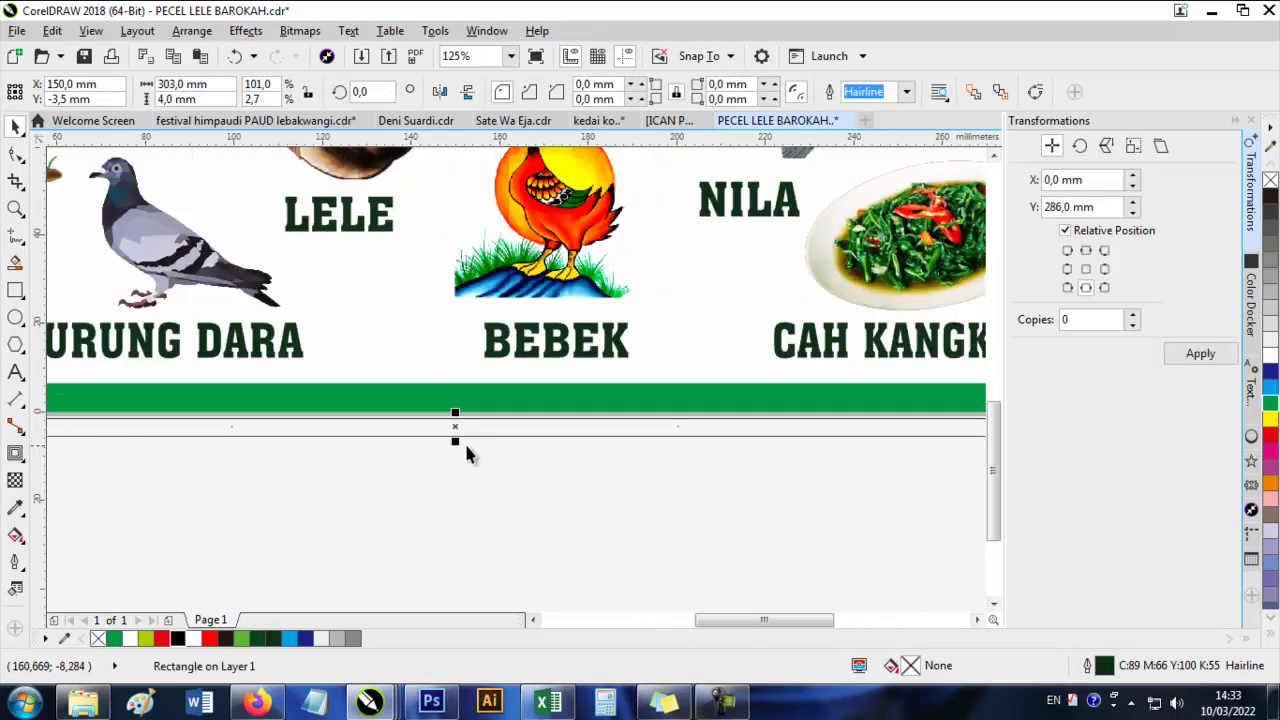
{"action": "left_click_drag", "start_coordinate": [456, 444], "coordinate": [456, 468]}
{"action": "scroll", "coordinate": [472, 570], "scroll_direction": "down", "scroll_amount": 4}
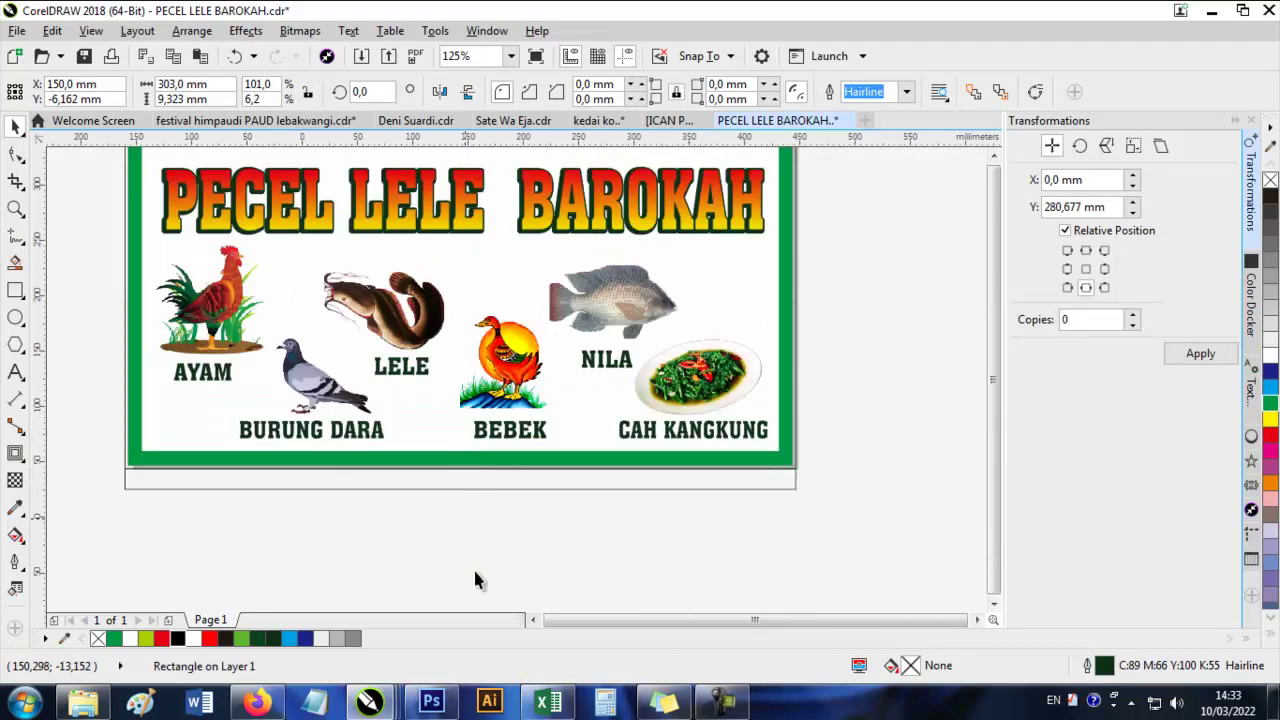
{"action": "left_click", "coordinate": [570, 553]}
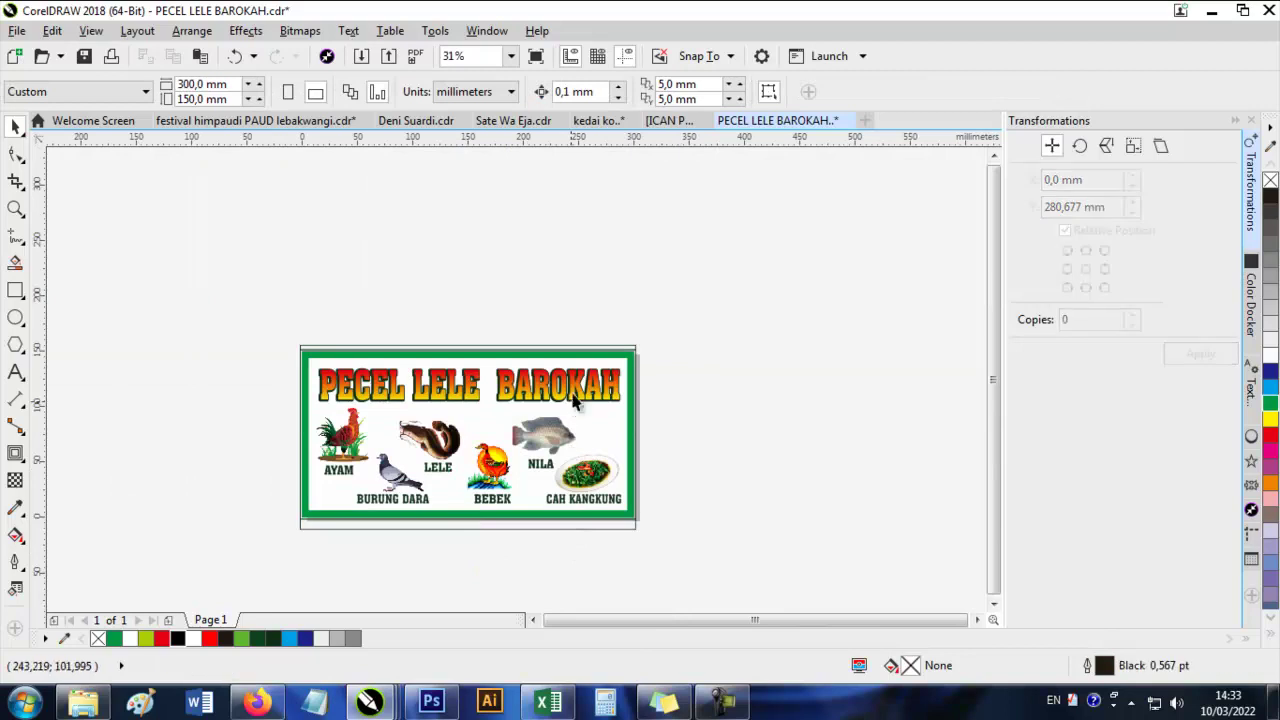
- Examine the thin strip along the banner's top edge and the selection of all objects together, and clear the selection
{"action": "left_click", "coordinate": [588, 350]}
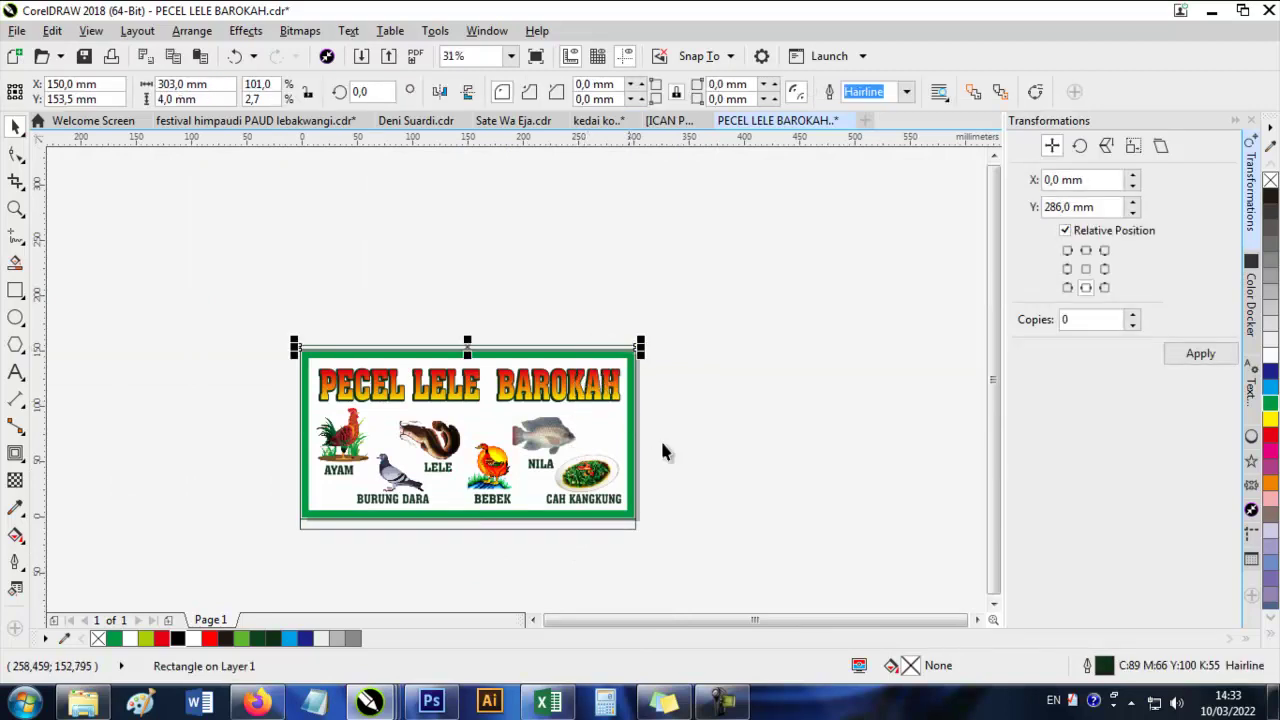
{"action": "left_click", "coordinate": [145, 303]}
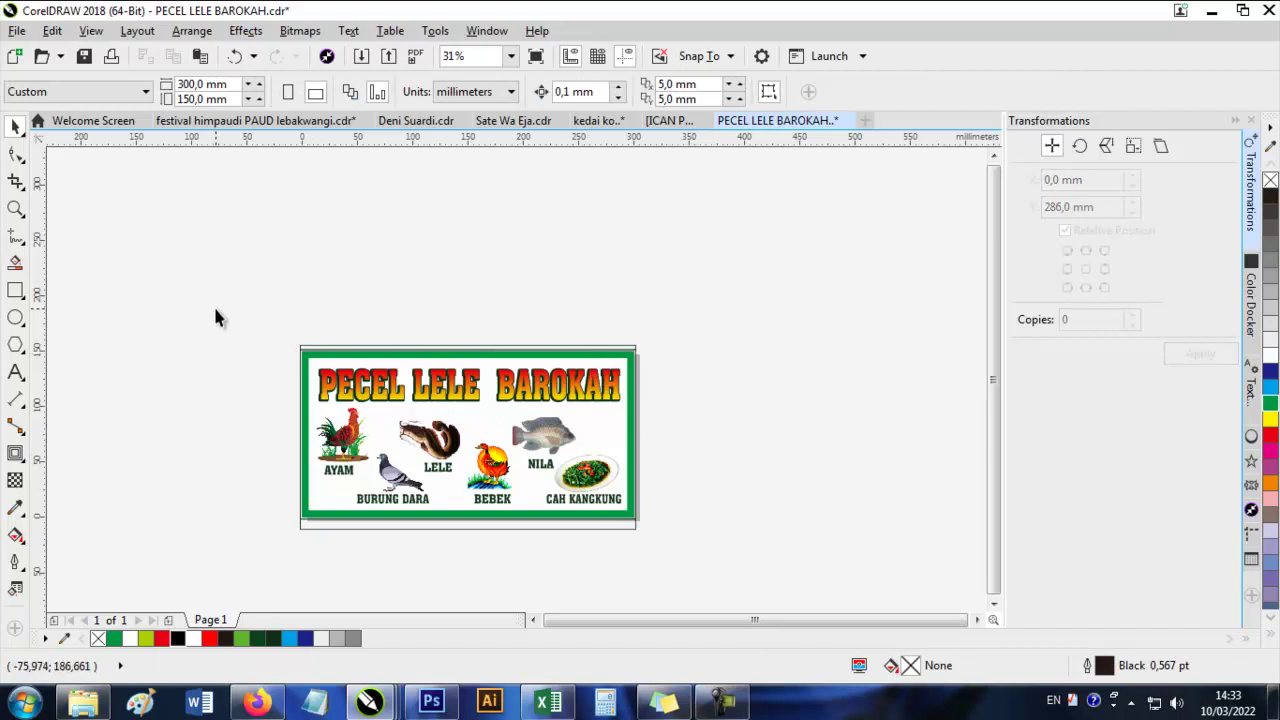
{"action": "key", "text": "ctrl+a"}
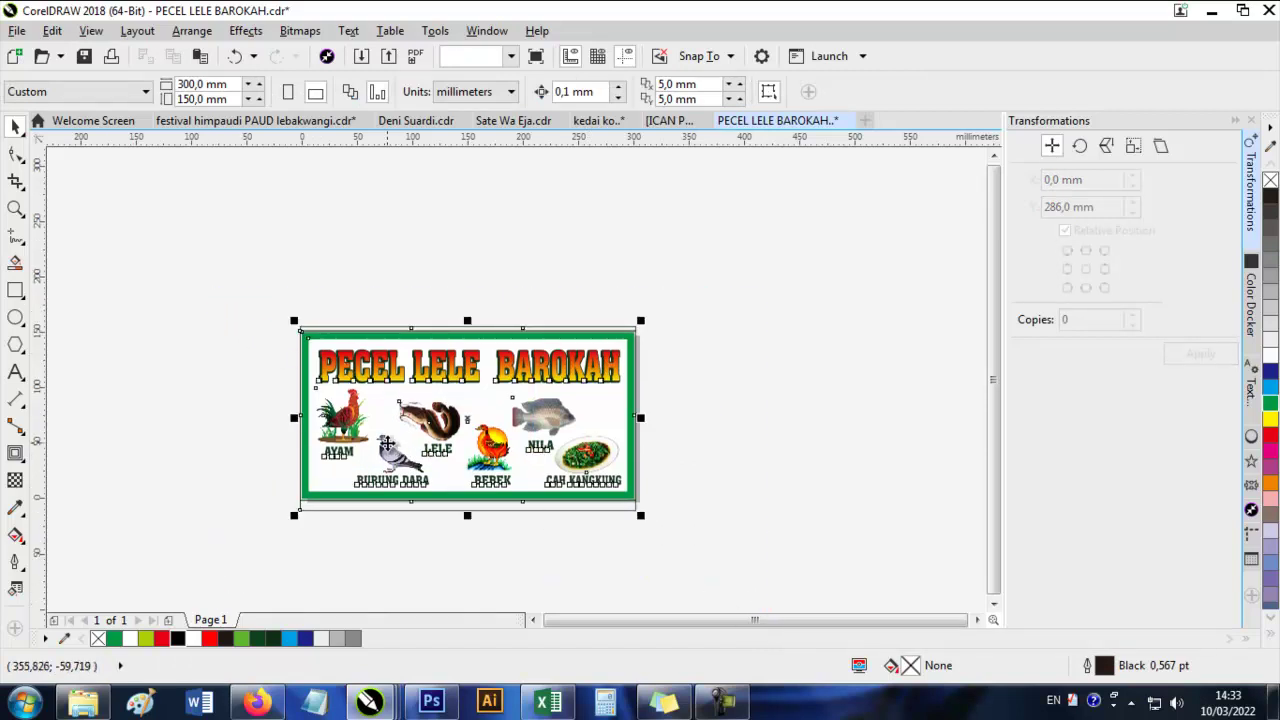
{"action": "scroll", "coordinate": [483, 428], "scroll_direction": "up", "scroll_amount": 1}
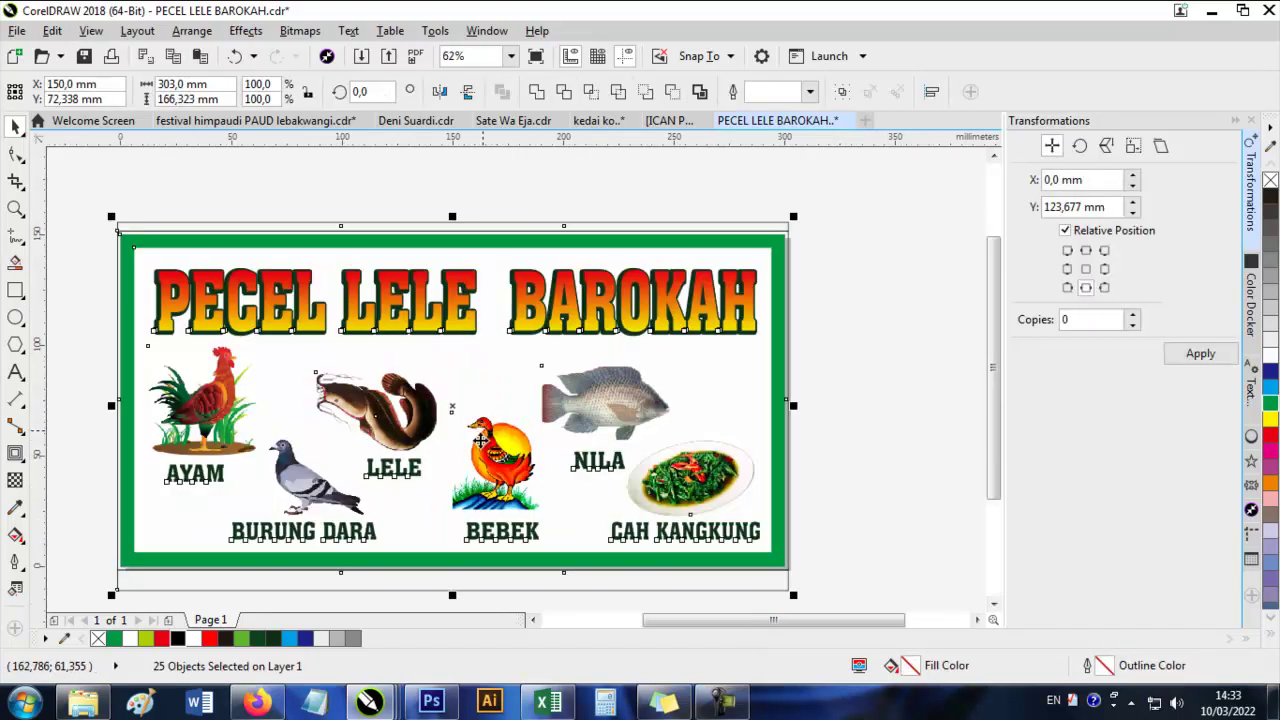
{"action": "left_click_drag", "start_coordinate": [424, 440], "coordinate": [549, 391]}
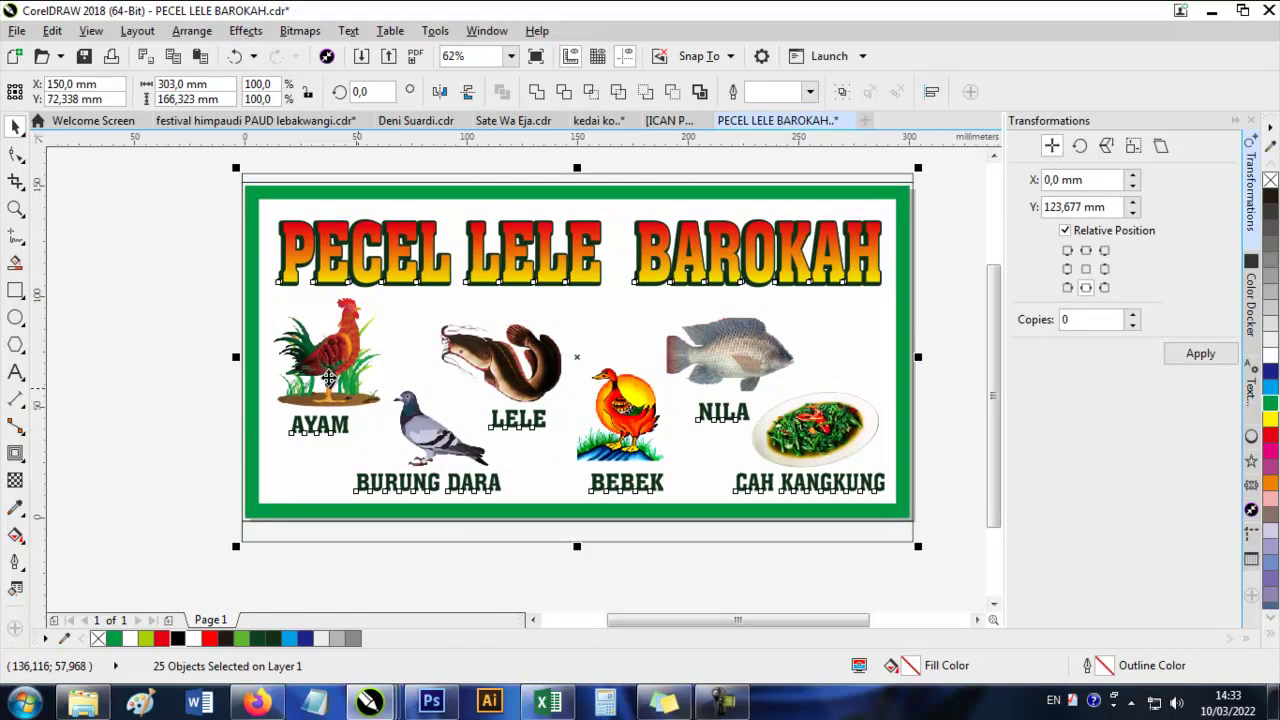
{"action": "key", "text": "Escape"}
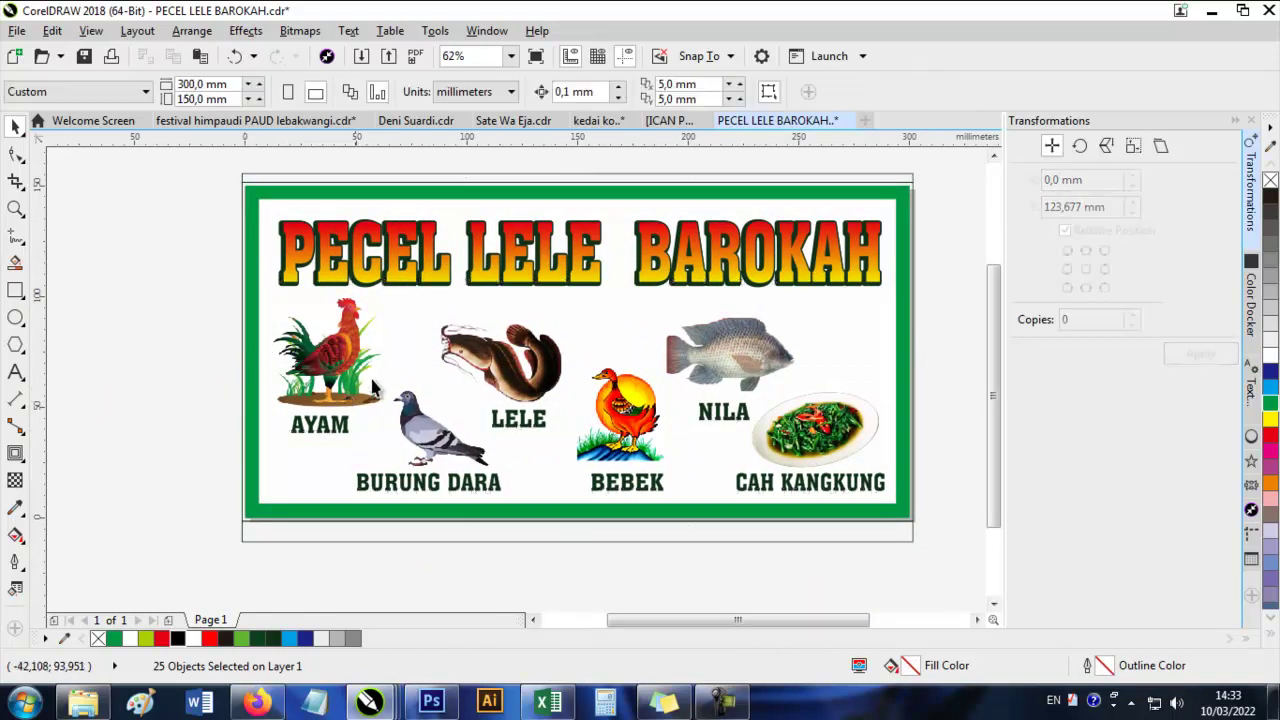
- Try moving all the food pictures and their labels about 33 mm down together, and undo the move
{"action": "left_click_drag", "start_coordinate": [157, 296], "coordinate": [834, 508]}
{"action": "left_click_drag", "start_coordinate": [732, 415], "coordinate": [810, 421]}
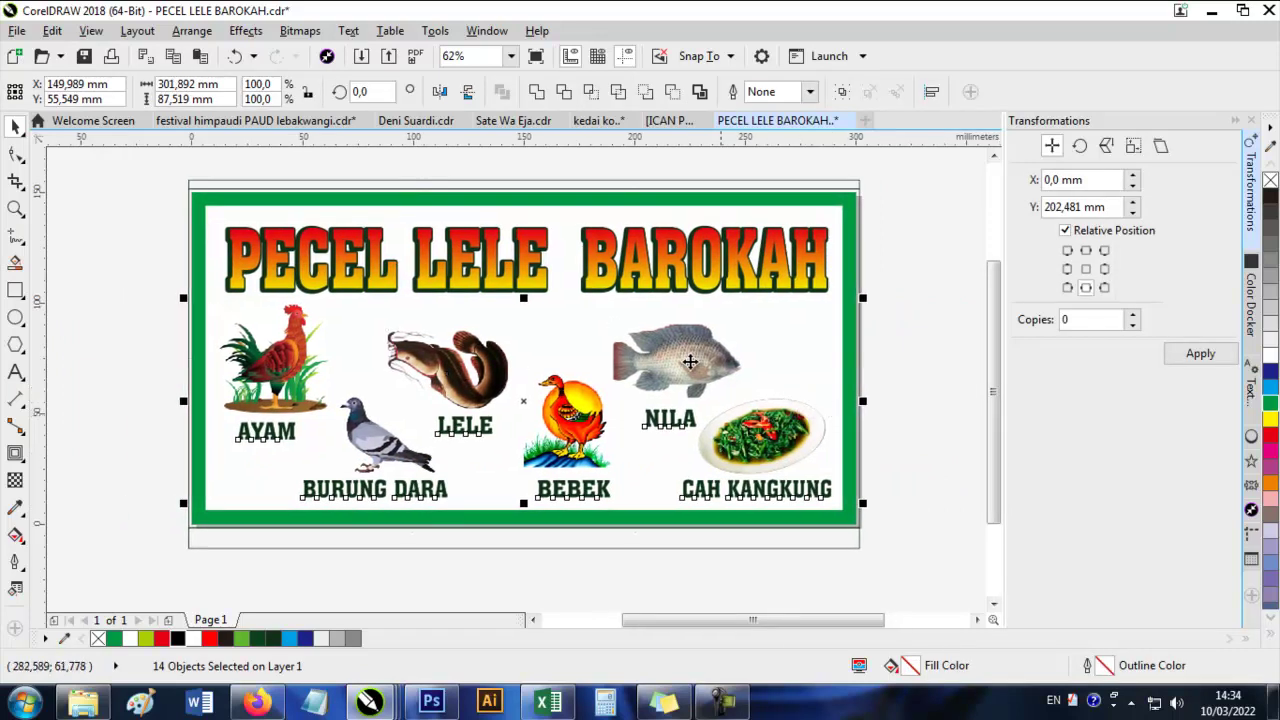
{"action": "left_click_drag", "start_coordinate": [680, 371], "coordinate": [680, 440]}
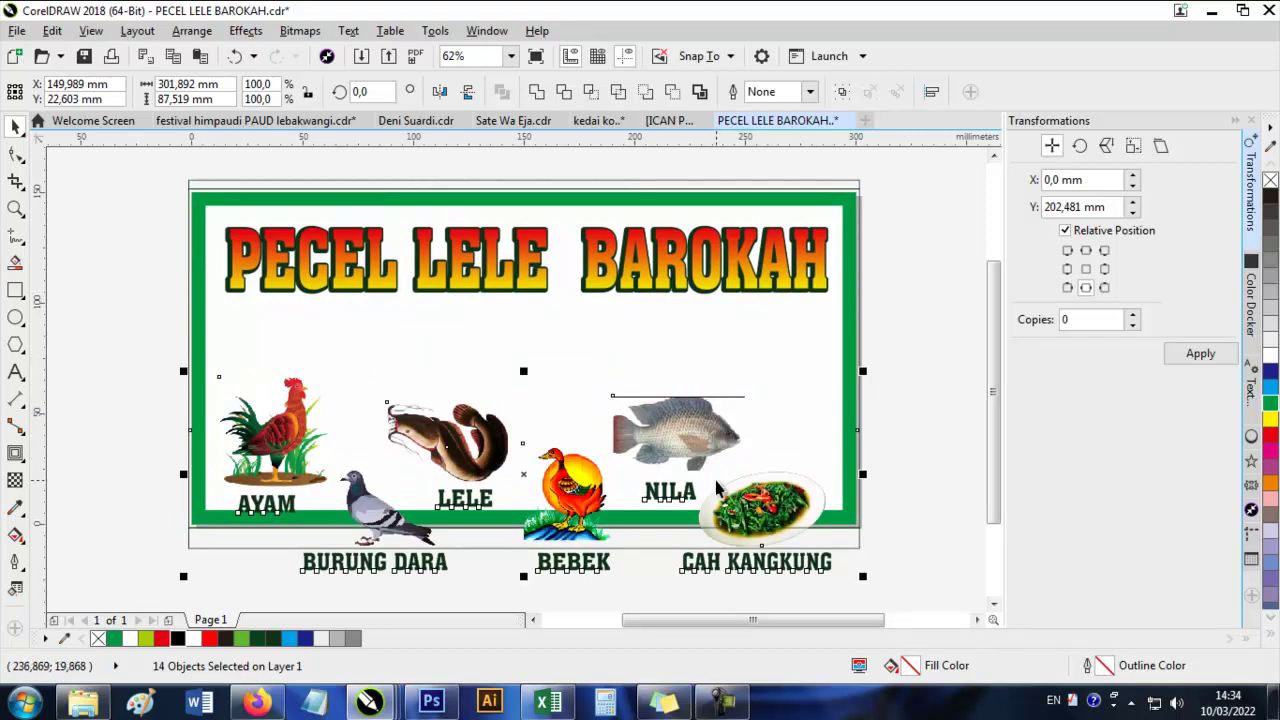
{"action": "key", "text": "ctrl+z"}
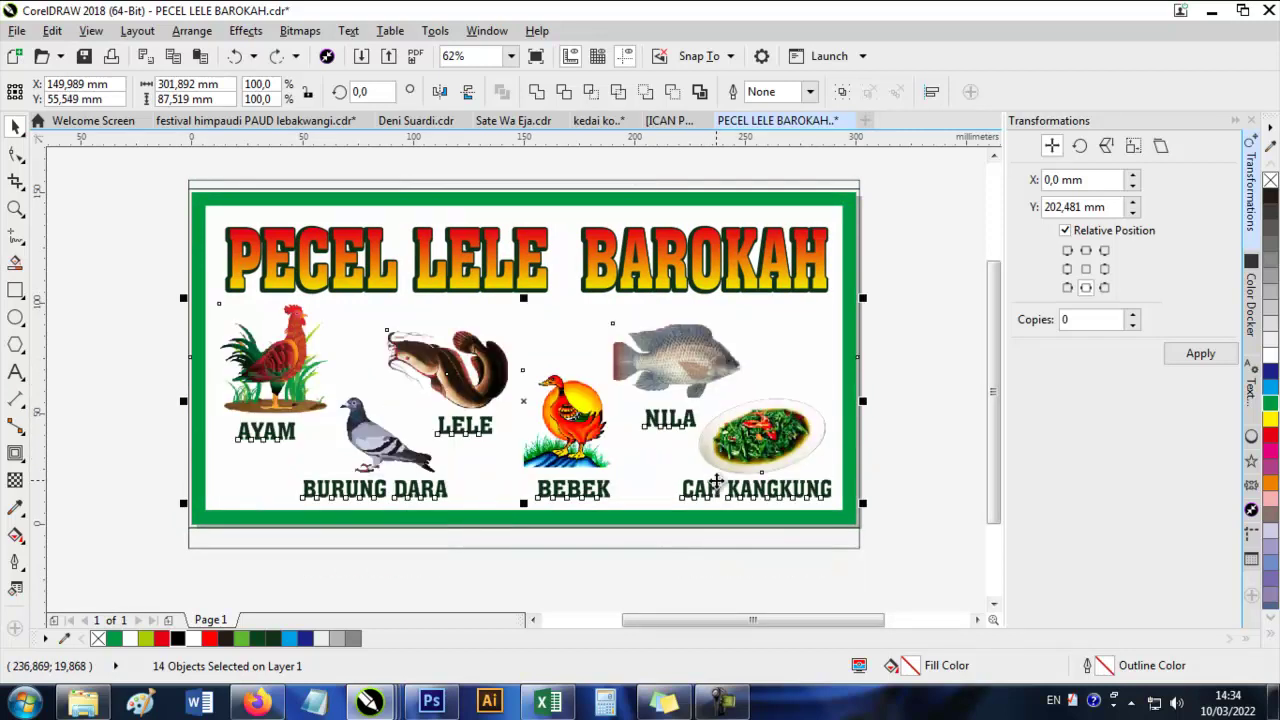
- Select the outlined rectangle around the whole banner to examine it, and deselect it
{"action": "left_click", "coordinate": [860, 260]}
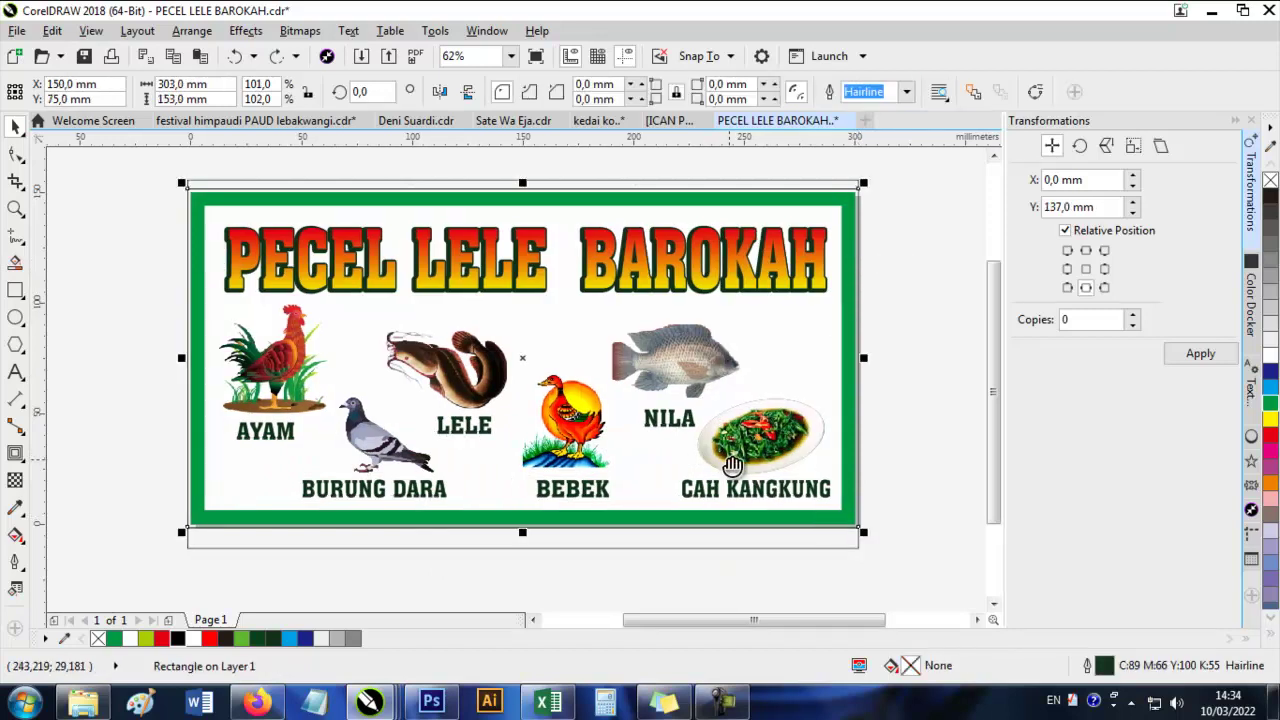
{"action": "left_click_drag", "start_coordinate": [732, 465], "coordinate": [712, 497]}
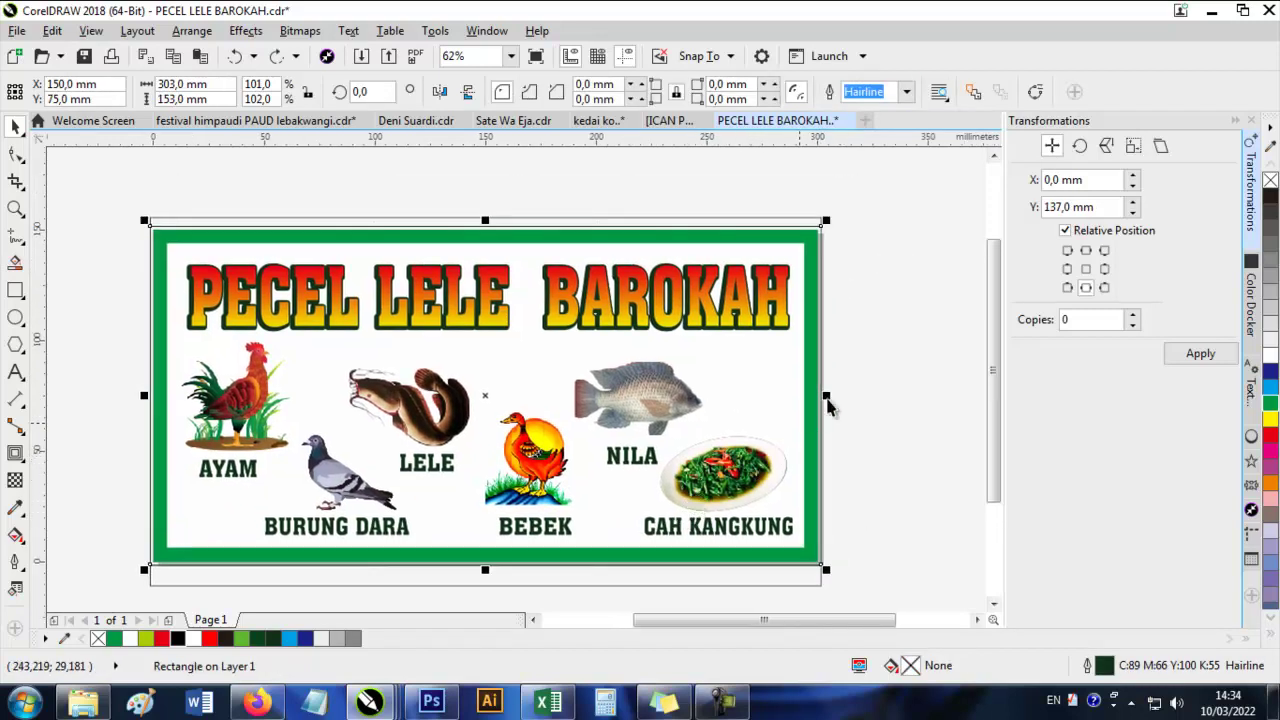
{"action": "left_click", "coordinate": [872, 374]}
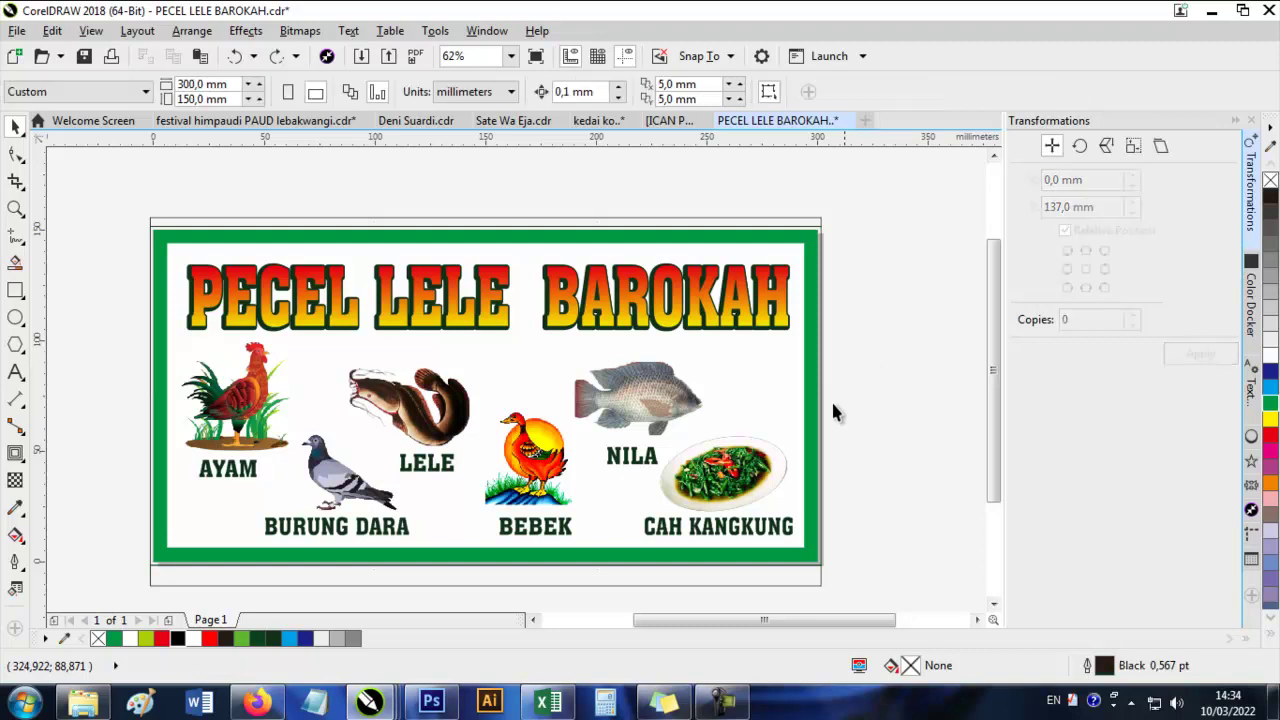
- Collapse the Transformations docker to give the full banner more room in the workspace
{"action": "left_click_drag", "start_coordinate": [837, 409], "coordinate": [864, 390]}
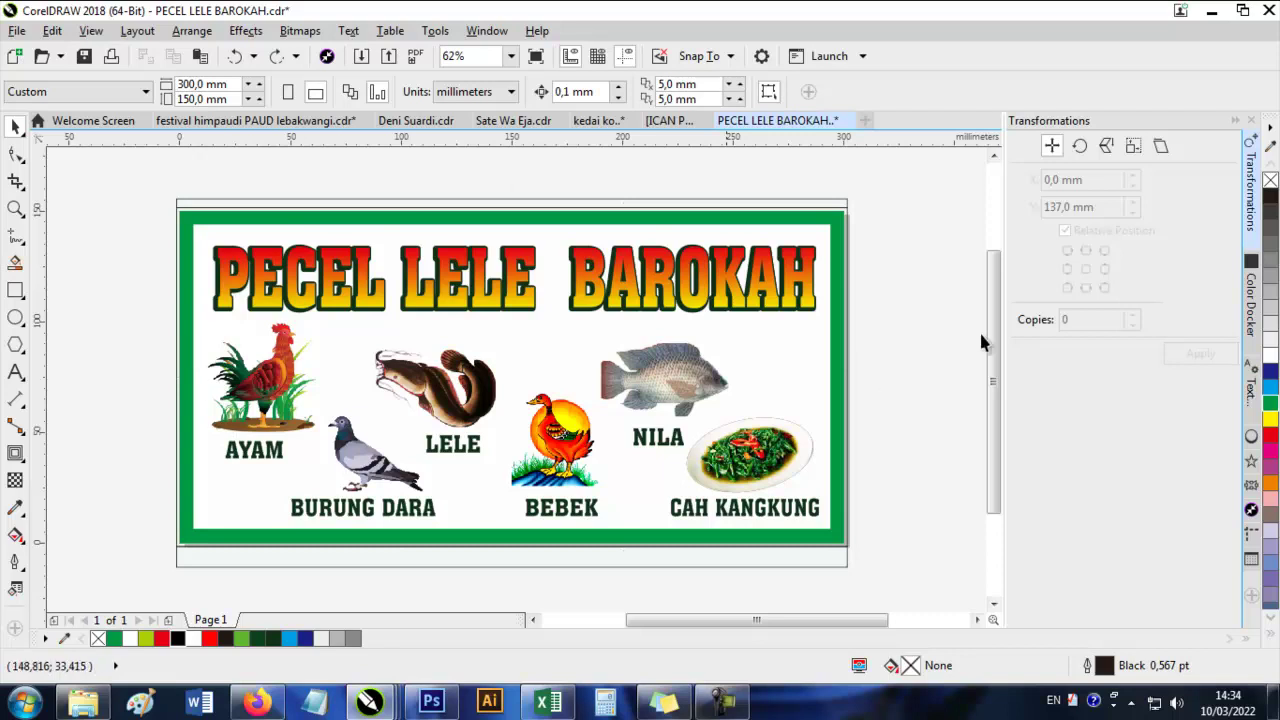
{"action": "left_click", "coordinate": [1236, 121]}
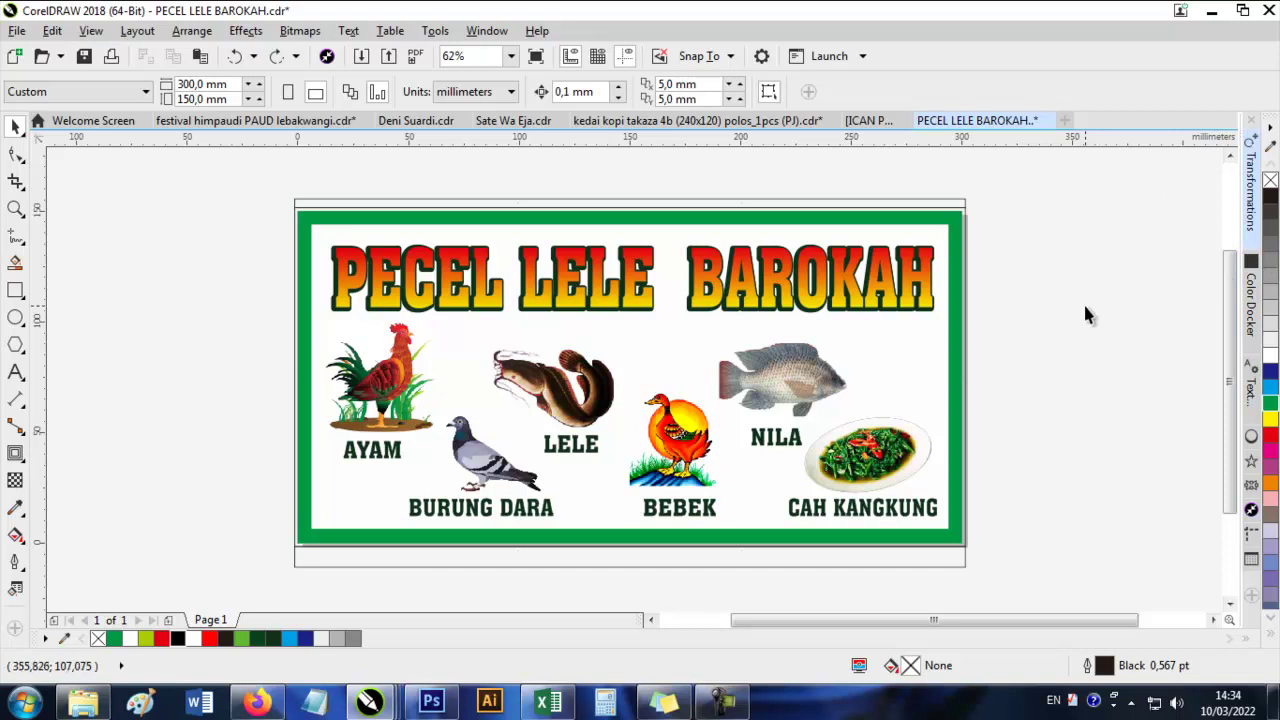
{"action": "left_click_drag", "start_coordinate": [1035, 352], "coordinate": [1009, 347]}
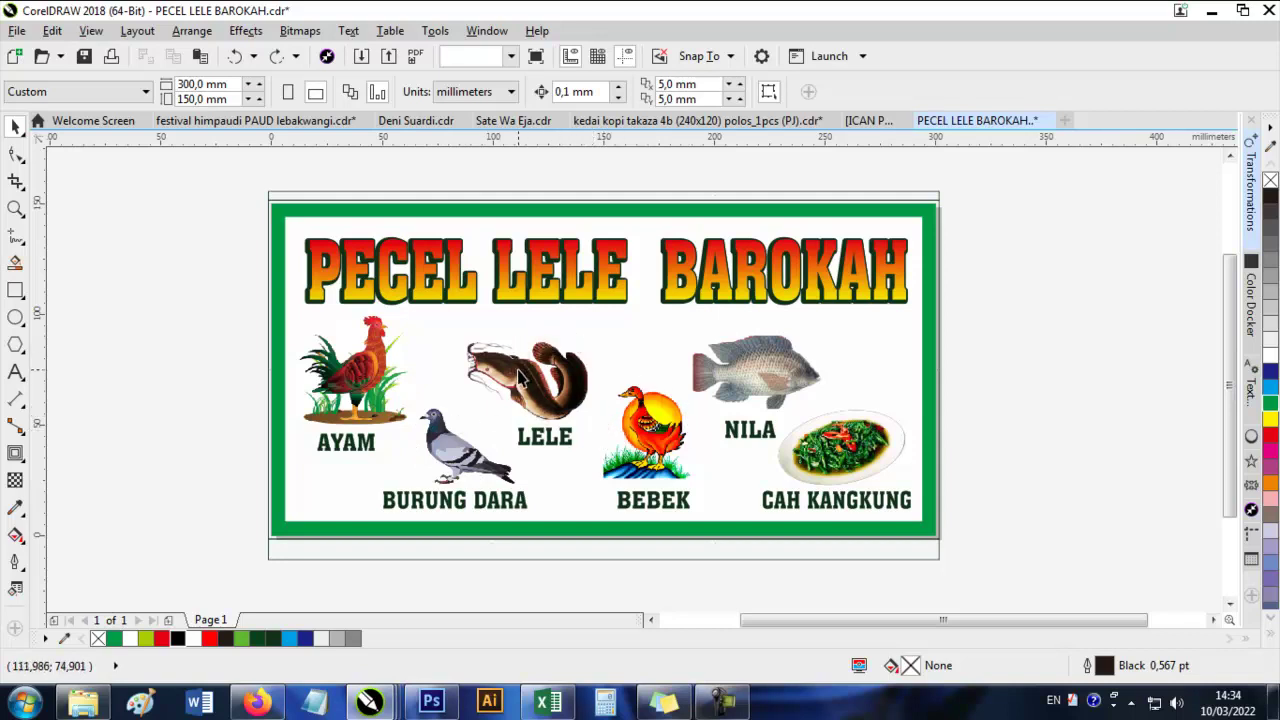
- Select the catfish picture, try moving the nila fish picture about 18 mm right and 8 mm up, and undo the move
{"action": "mouse_move", "coordinate": [519, 375]}
{"action": "left_mouse_down"}
{"action": "mouse_move", "coordinate": [521, 358]}
{"action": "mouse_move", "coordinate": [519, 376]}
{"action": "left_mouse_up"}
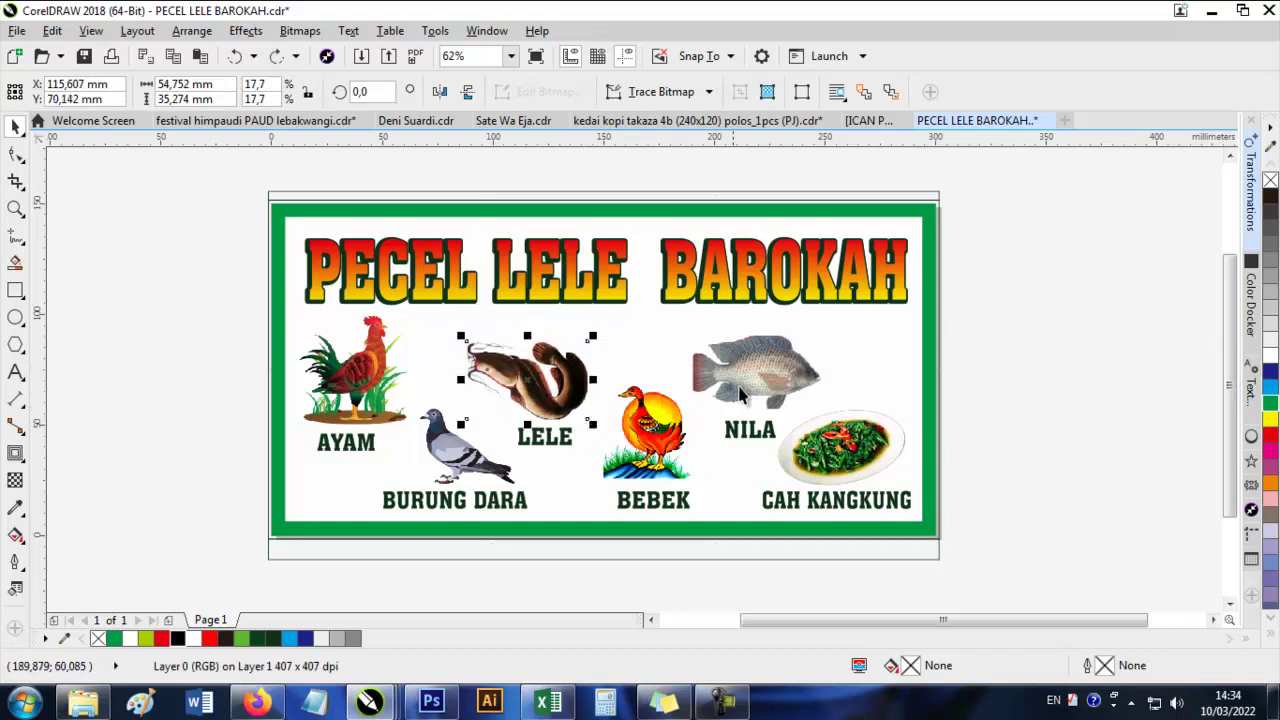
{"action": "left_click_drag", "start_coordinate": [752, 390], "coordinate": [794, 372]}
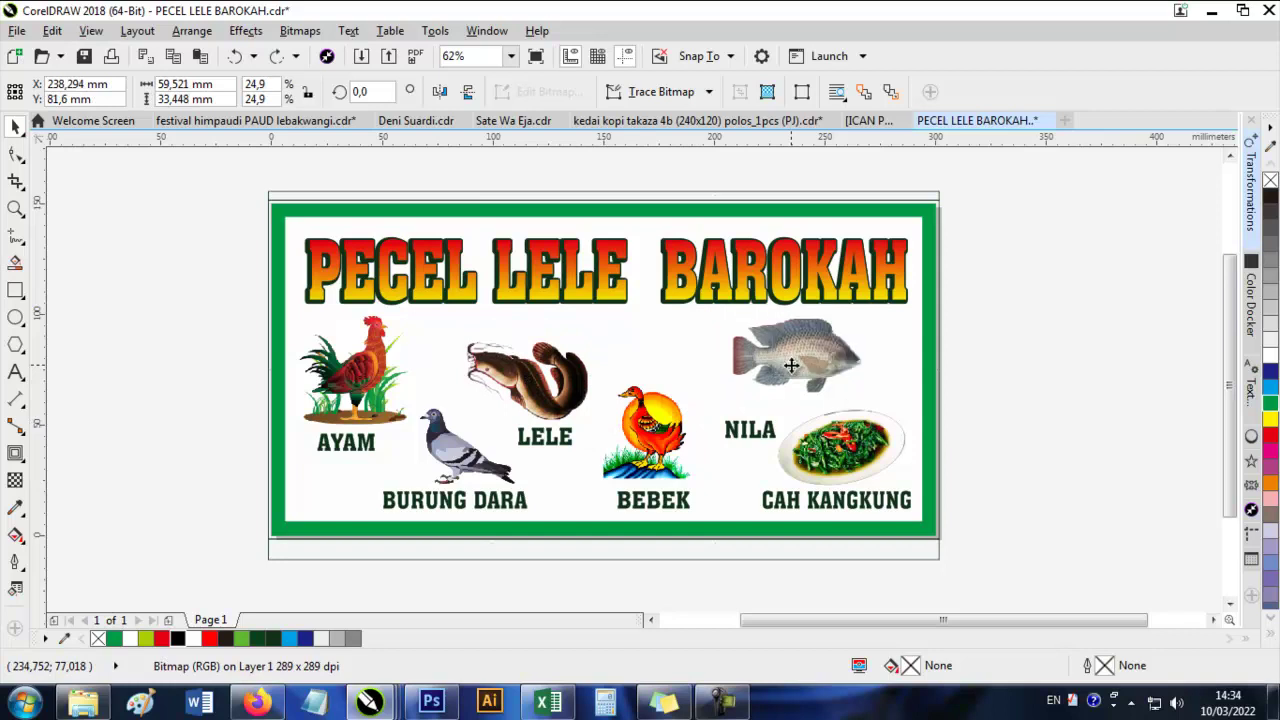
{"action": "key", "text": "ctrl+z"}
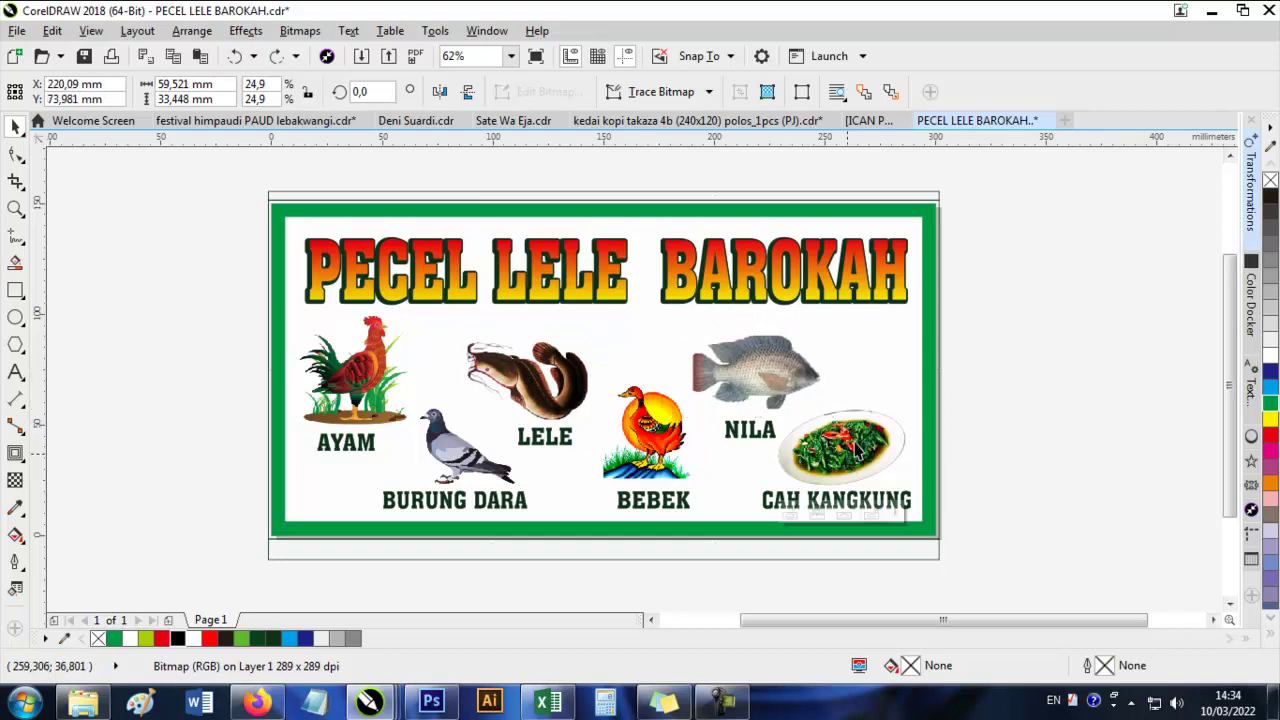
- Try shifting the cah kangkung plate and the duck picture upward, undoing each move
{"action": "left_click", "coordinate": [866, 442]}
{"action": "left_click_drag", "start_coordinate": [872, 440], "coordinate": [872, 440]}
{"action": "key", "text": "ctrl+z"}
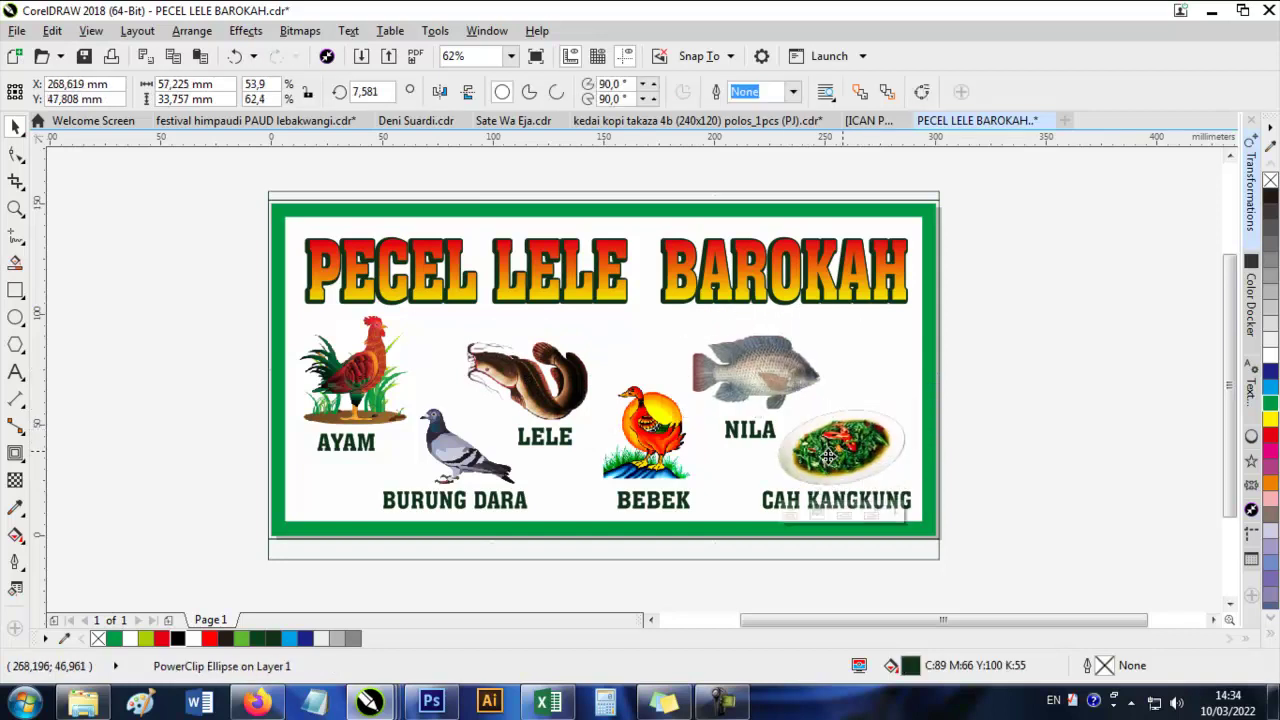
{"action": "left_click_drag", "start_coordinate": [655, 422], "coordinate": [641, 372]}
{"action": "key", "text": "ctrl+z"}
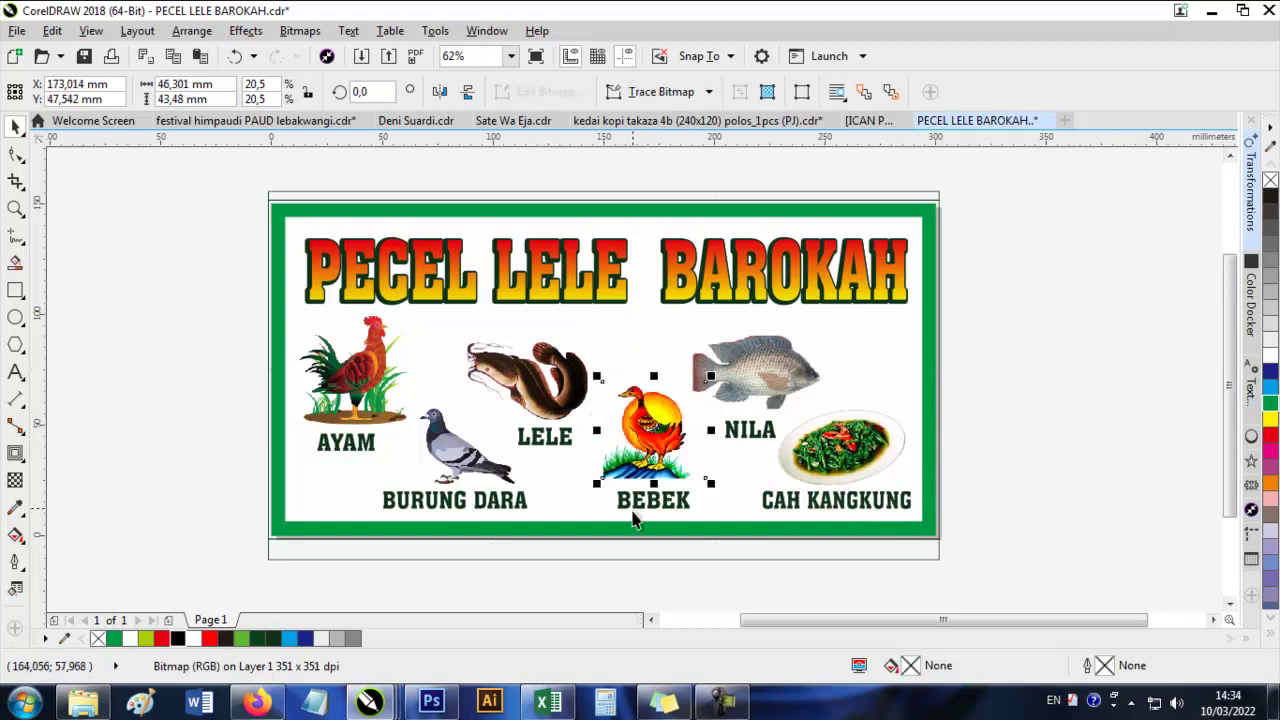
- Select the BEBEK, LELE, BURUNG DARA, AYAM, NILA and CAH KANGKUNG labels one by one, plus the vegetable plate, to examine their properties
{"action": "left_click", "coordinate": [633, 521]}
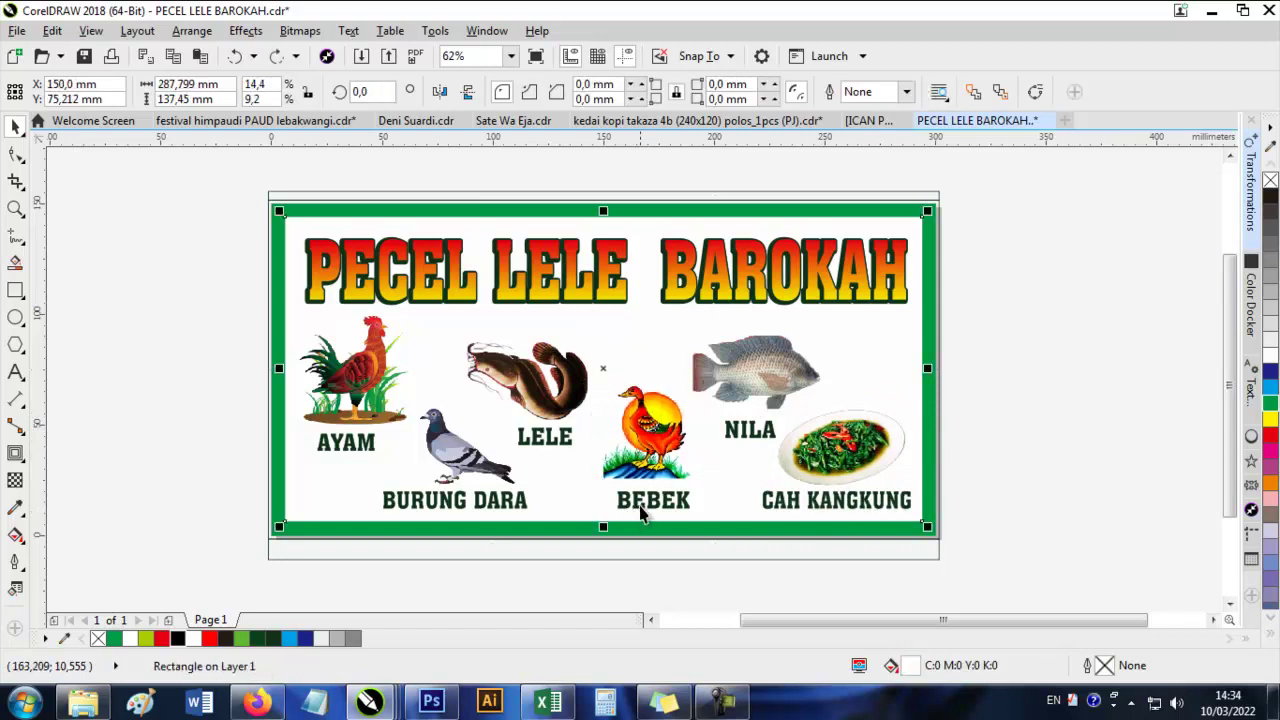
{"action": "left_click", "coordinate": [641, 510]}
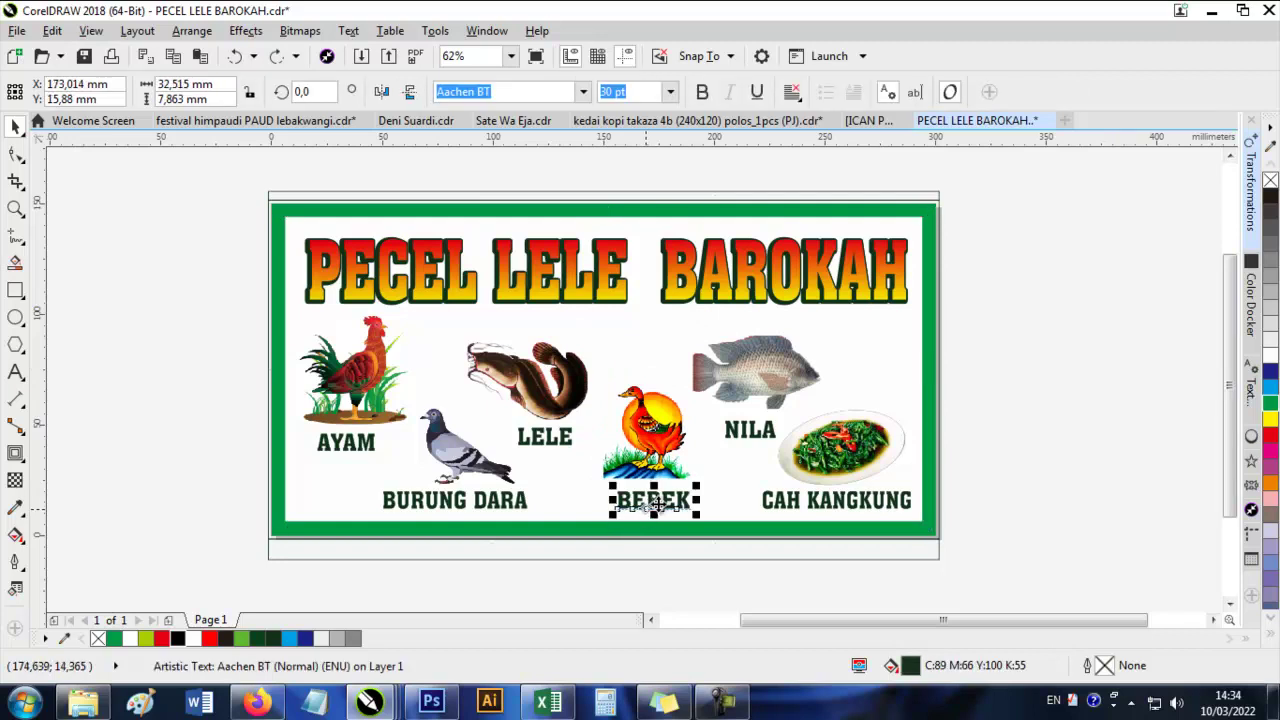
{"action": "left_click", "coordinate": [568, 447]}
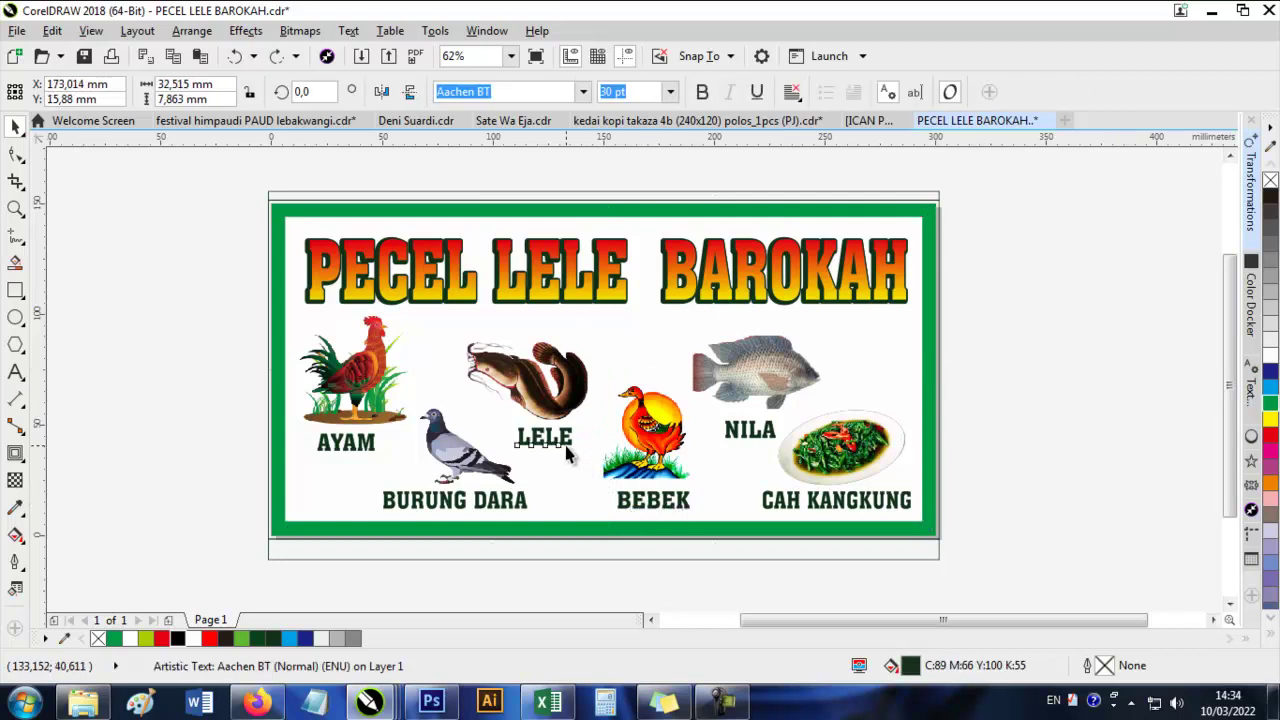
{"action": "left_click", "coordinate": [490, 508]}
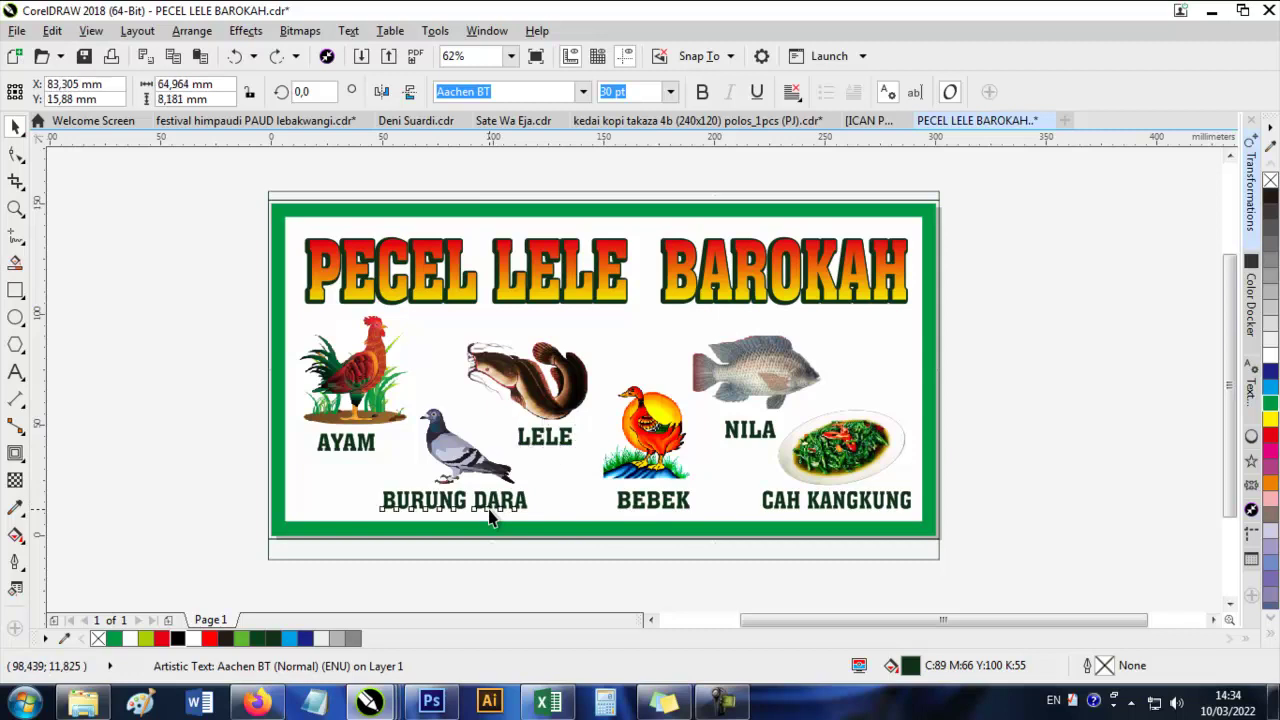
{"action": "left_click", "coordinate": [347, 447]}
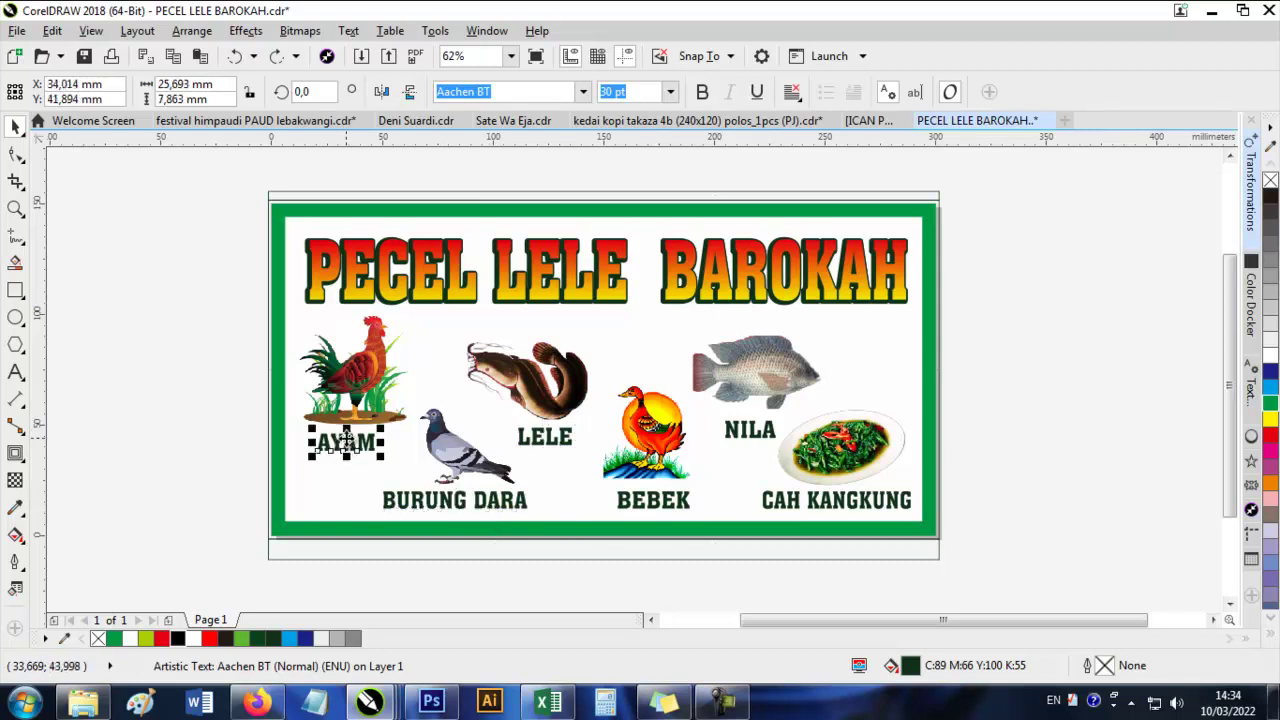
{"action": "left_click", "coordinate": [776, 393]}
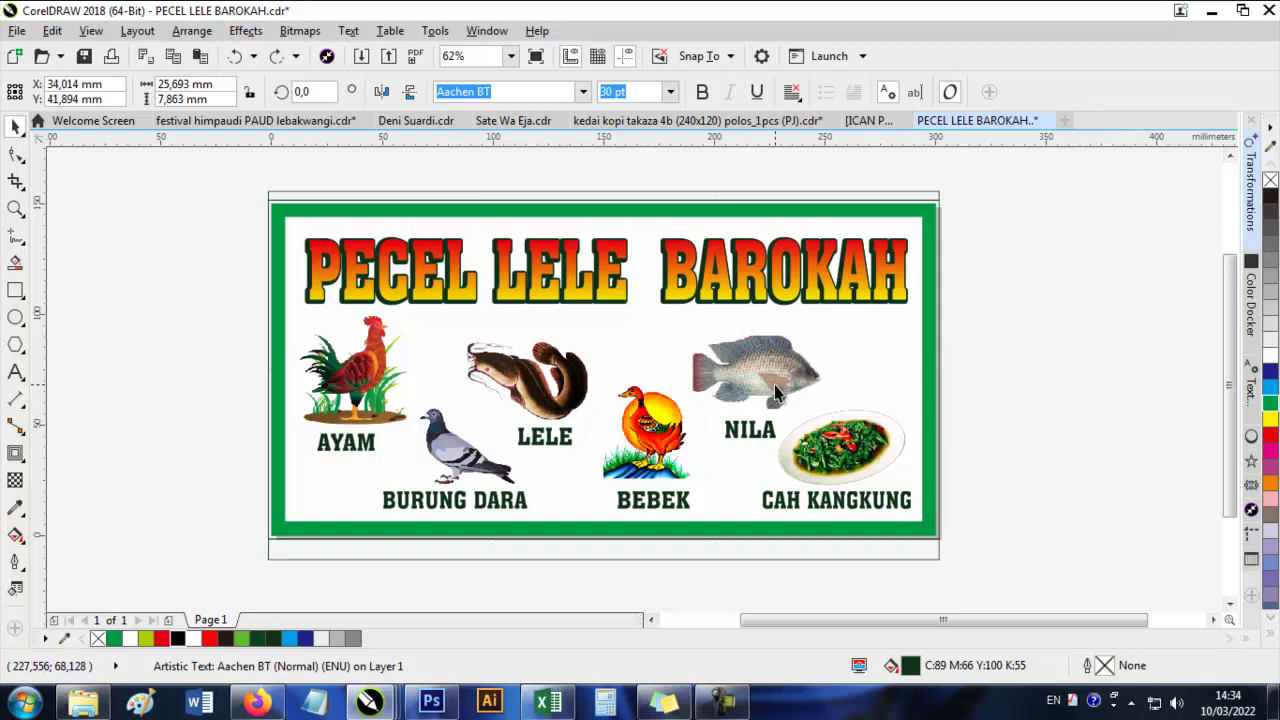
{"action": "left_click", "coordinate": [756, 441]}
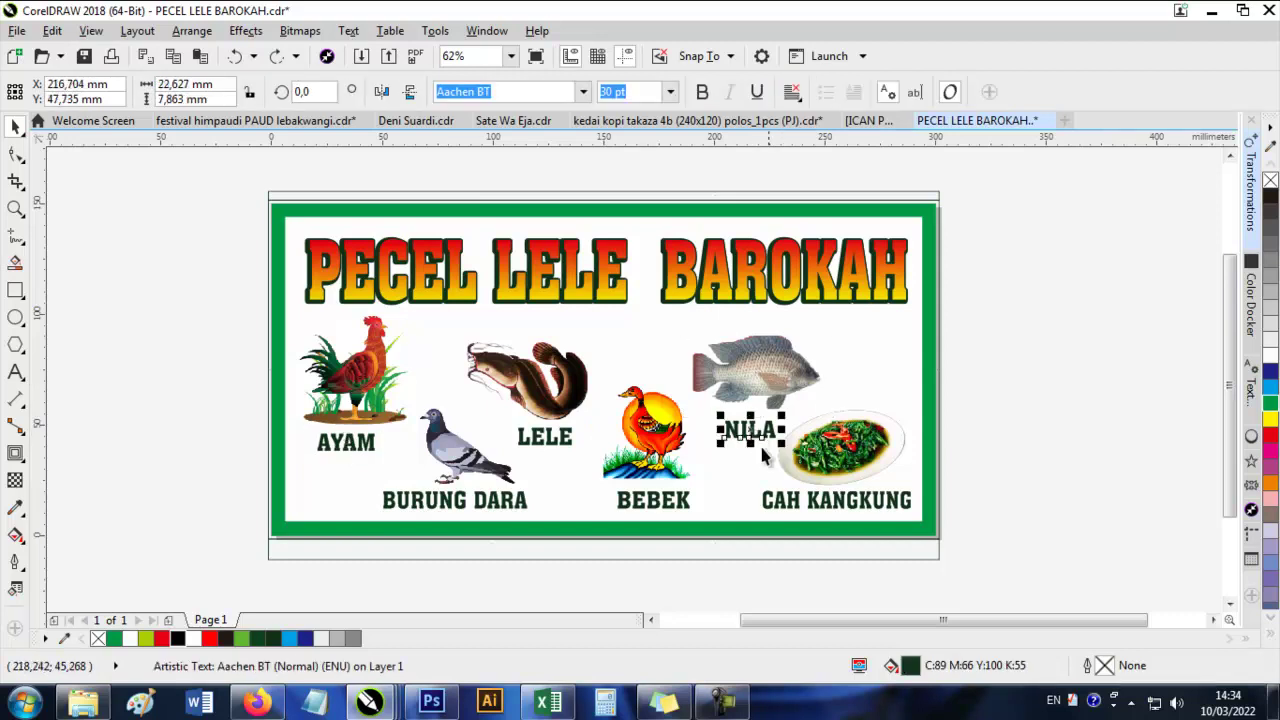
{"action": "left_click", "coordinate": [814, 496]}
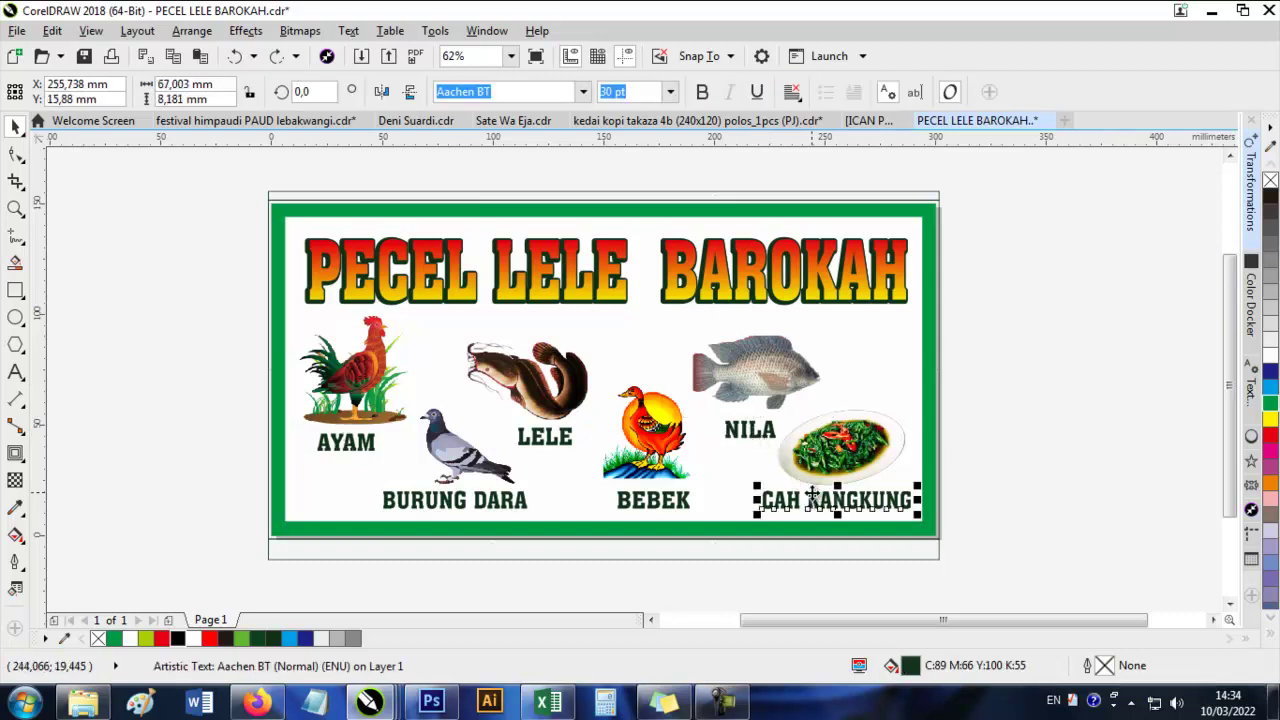
{"action": "left_click", "coordinate": [840, 445]}
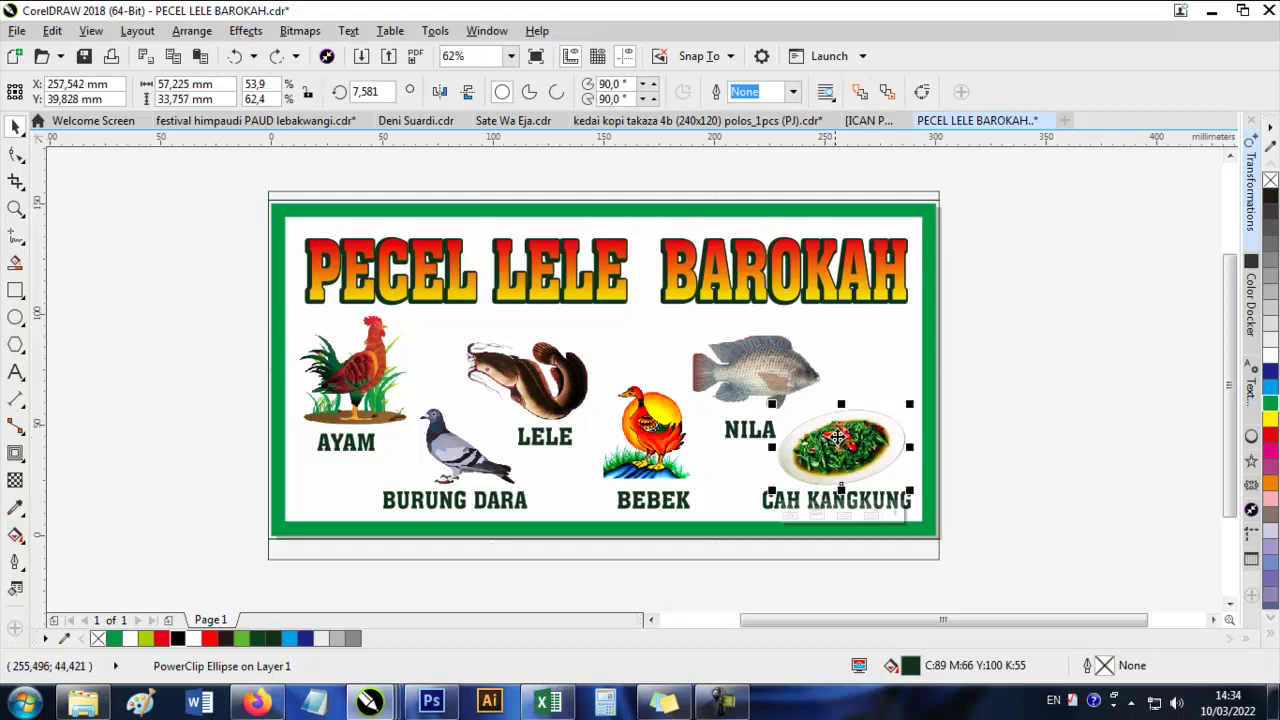
- Select the green border rectangle and the thin outlined strip along the banner's top edge to examine them
{"action": "left_click", "coordinate": [911, 195]}
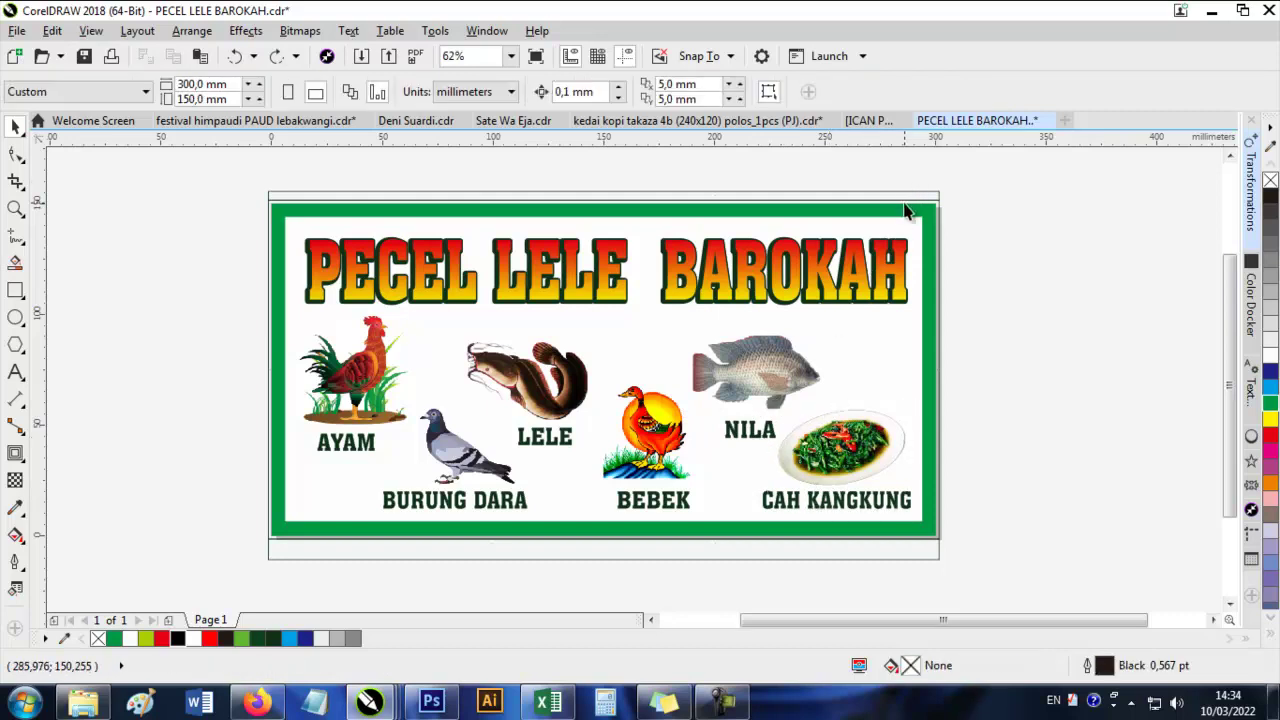
{"action": "left_click", "coordinate": [905, 208]}
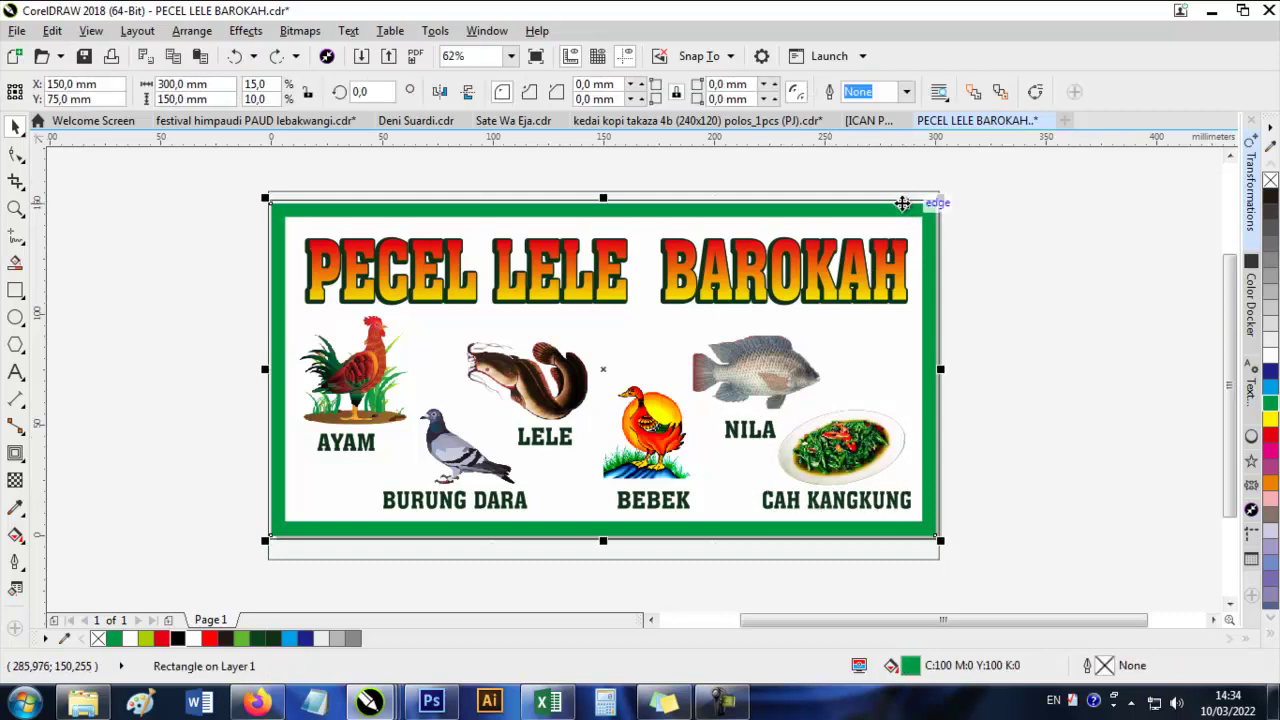
{"action": "left_click", "coordinate": [846, 202]}
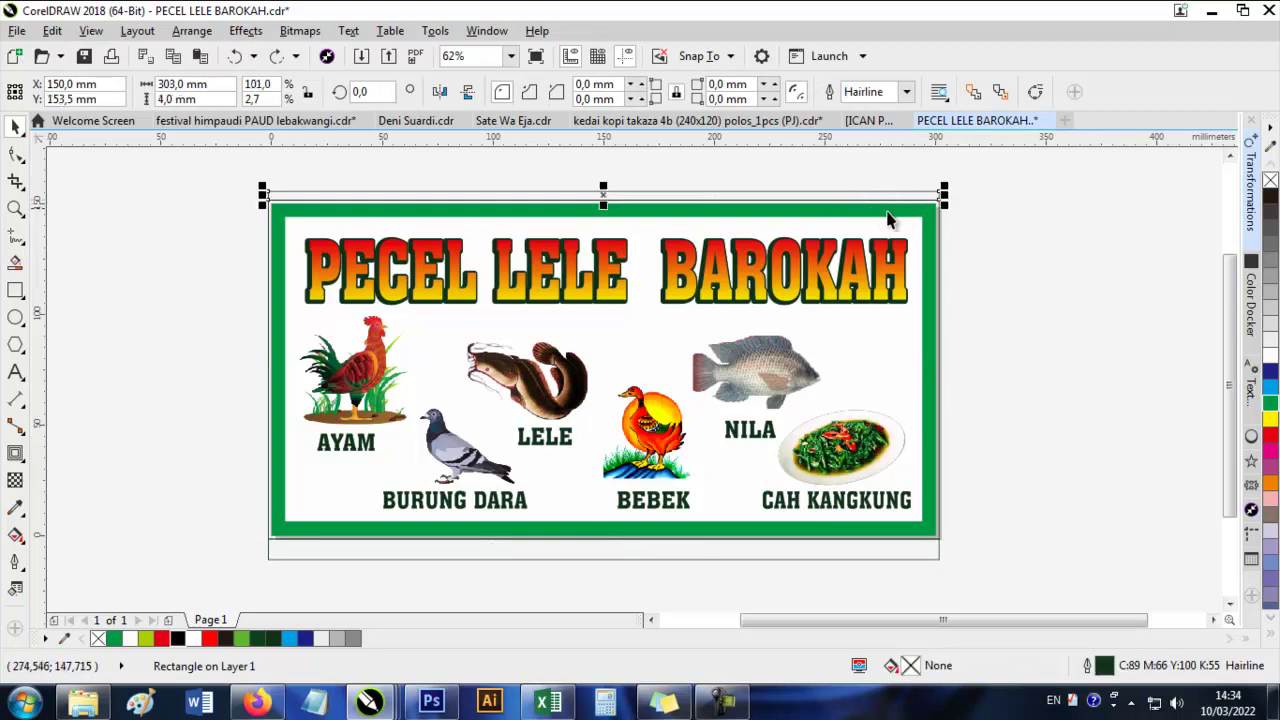
- Try filling the PECEL LELE BAROKAH title with solid blue and with white, undoing both fills
{"action": "left_click", "coordinate": [902, 228]}
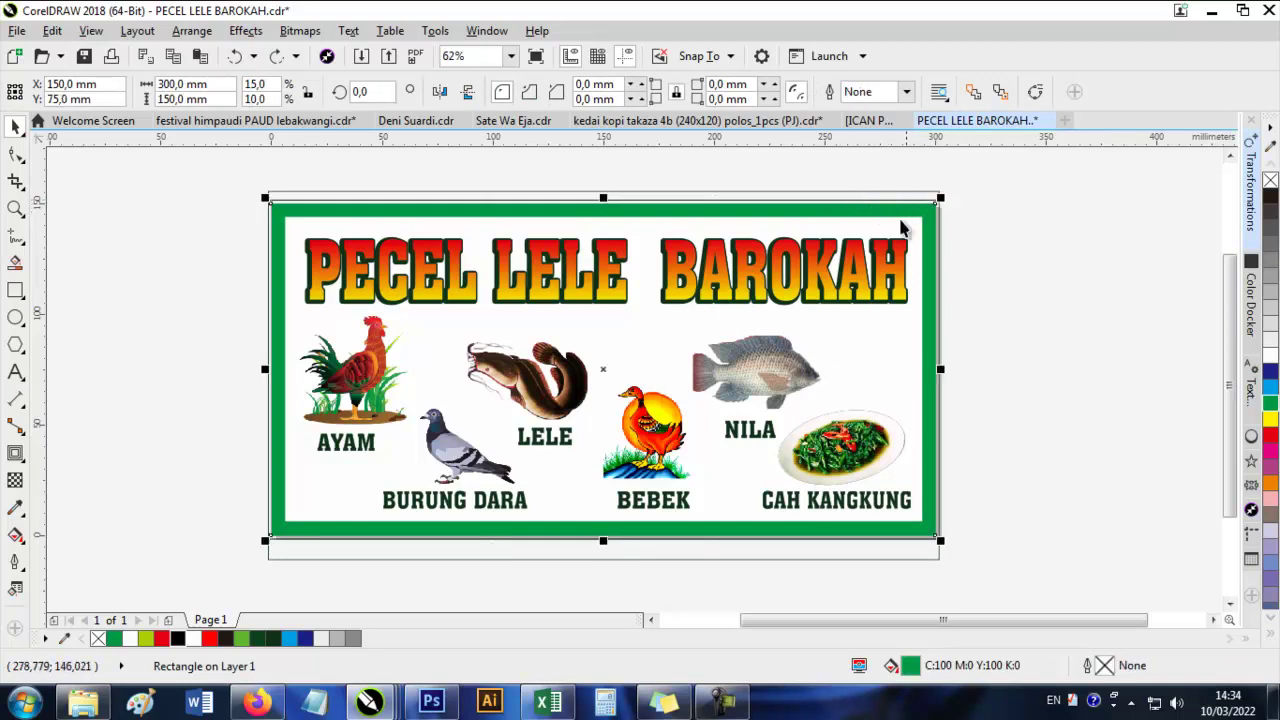
{"action": "left_click", "coordinate": [973, 237]}
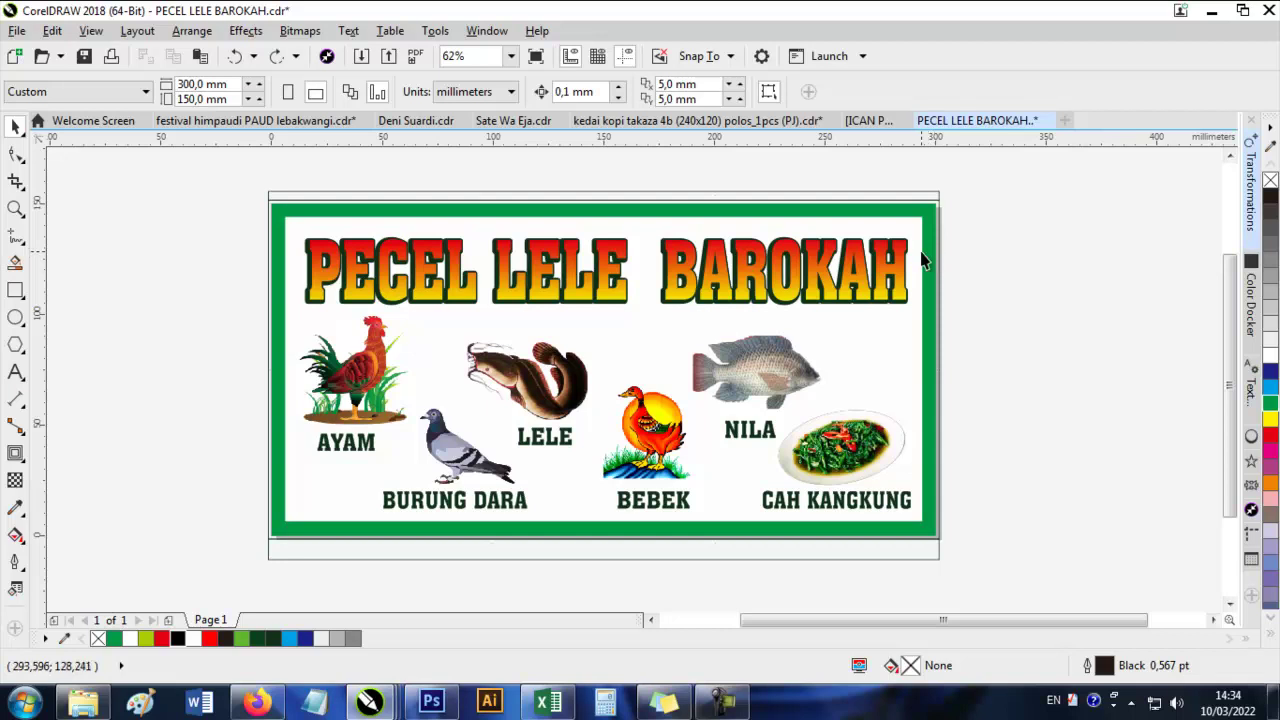
{"action": "left_click", "coordinate": [895, 260]}
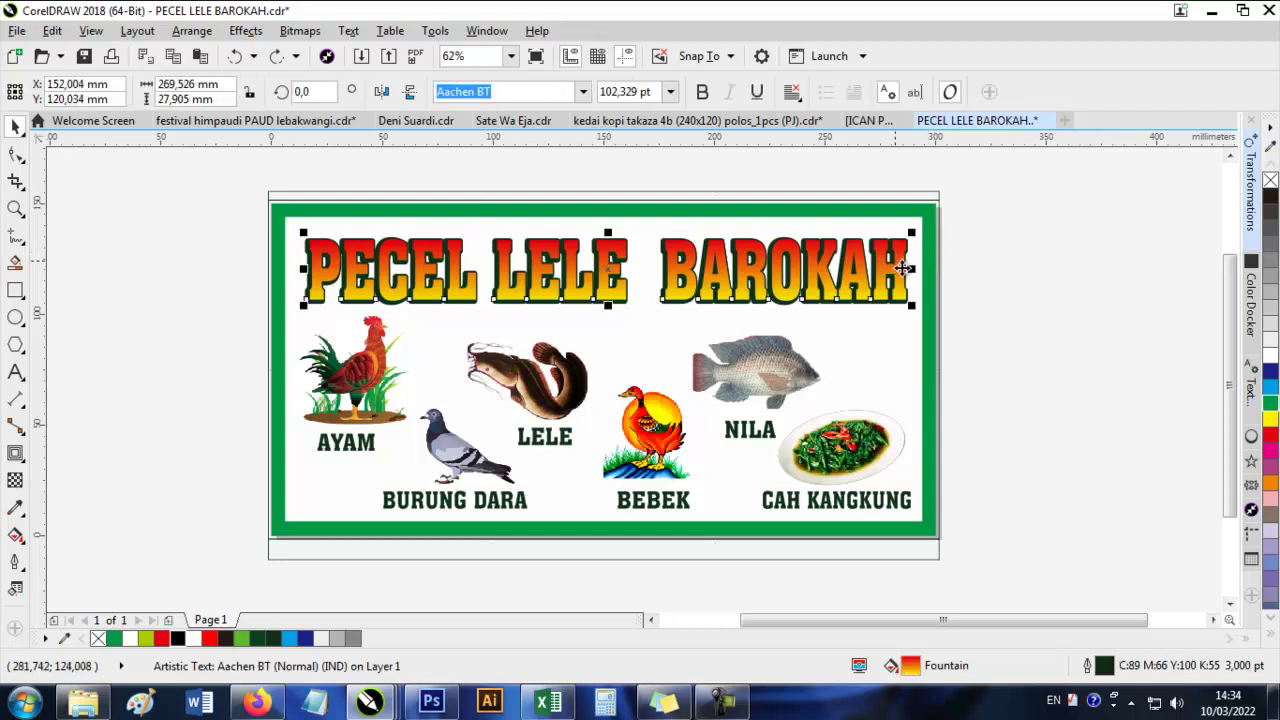
{"action": "left_click", "coordinate": [1268, 378]}
{"action": "left_click", "coordinate": [1268, 355]}
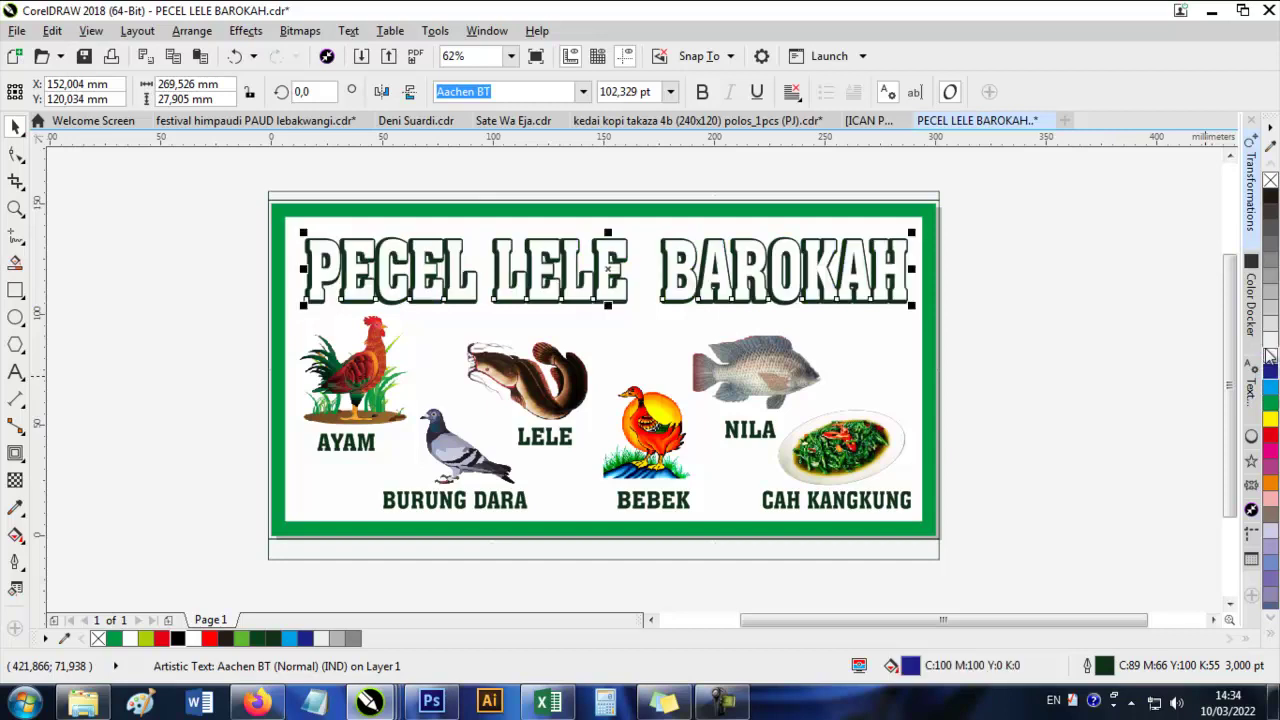
{"action": "key", "text": "ctrl+z"}
{"action": "key", "text": "ctrl+z"}
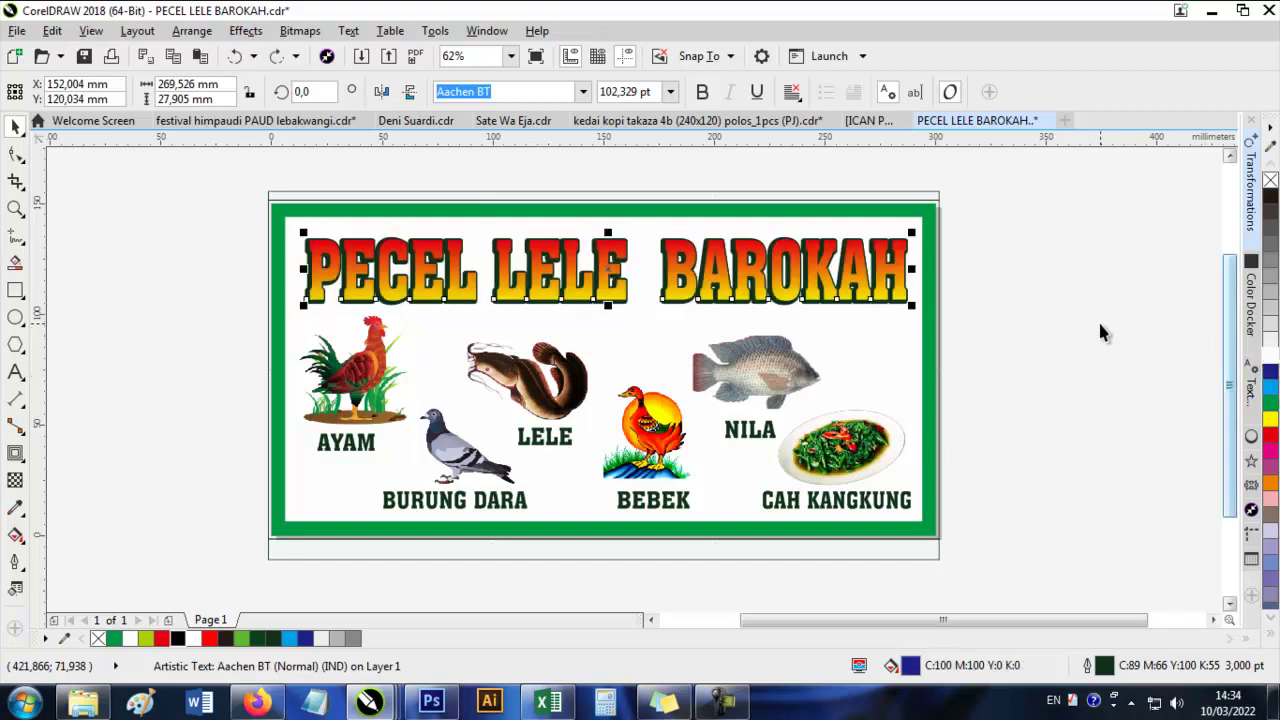
- Rotate the title's red-to-yellow linear fountain fill to an angle of 271.9° and apply it
{"action": "key", "text": "Escape"}
{"action": "left_click", "coordinate": [855, 285]}
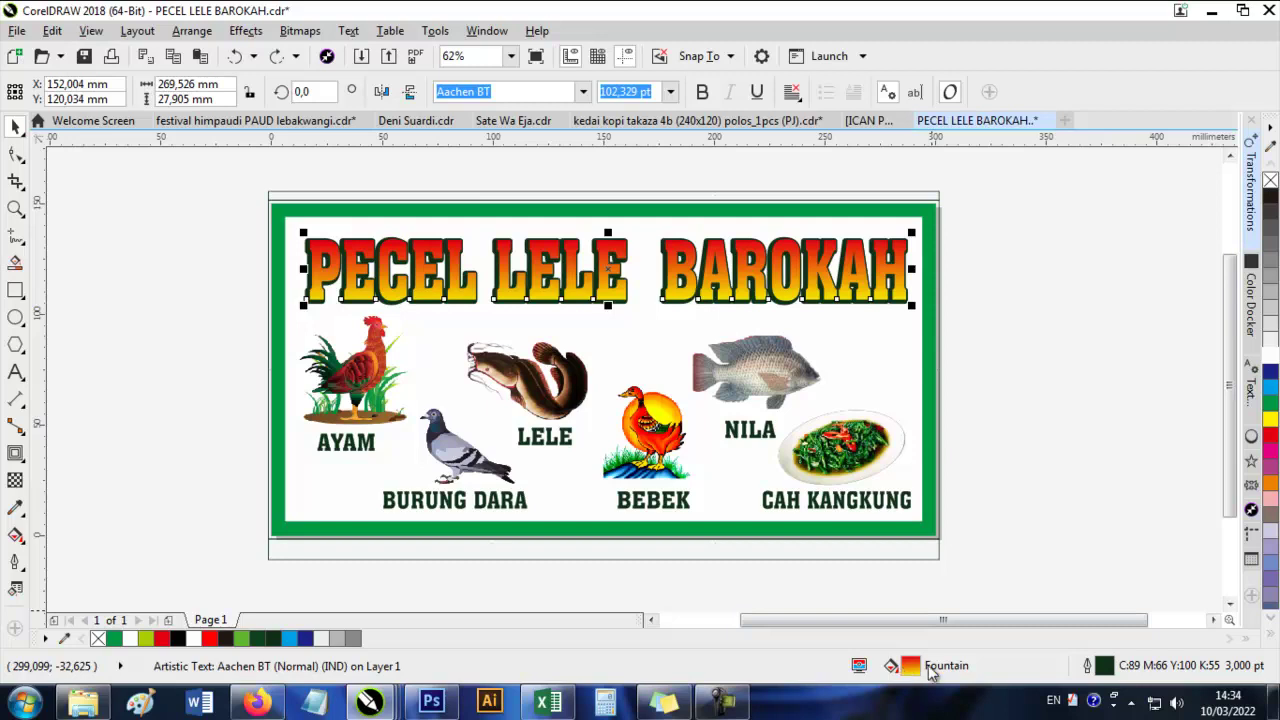
{"action": "key", "text": "F11"}
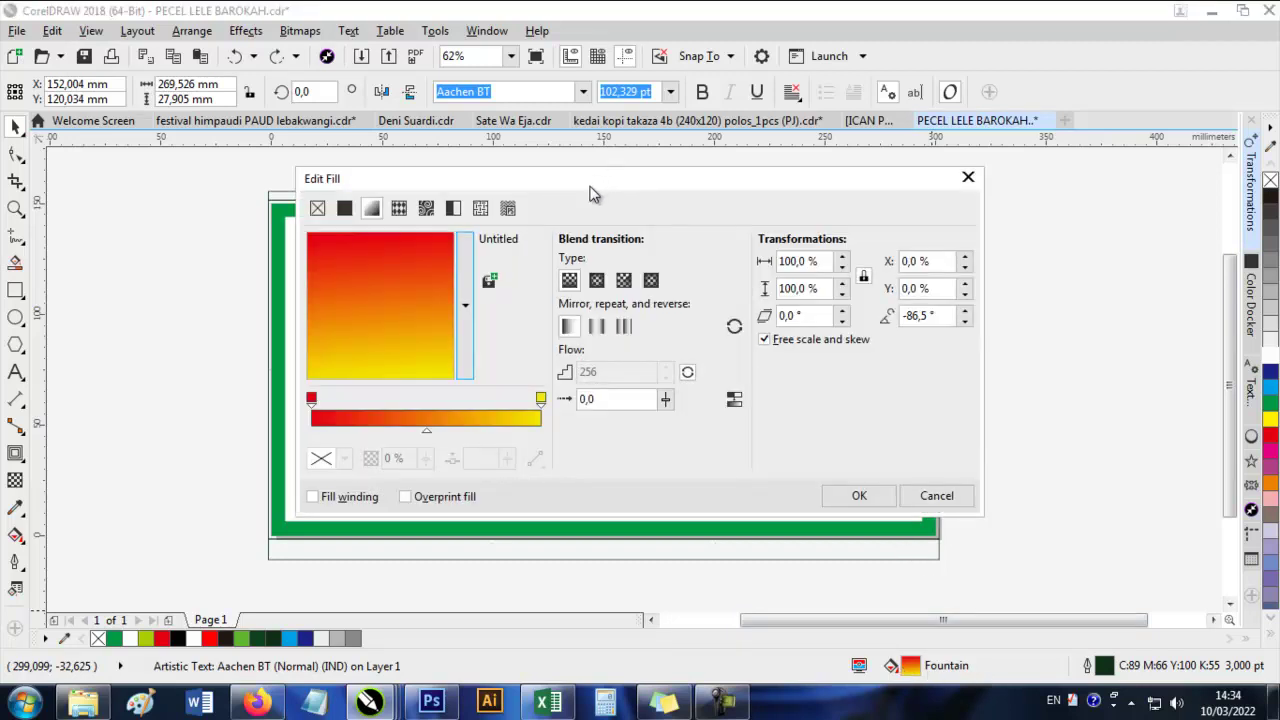
{"action": "left_click_drag", "start_coordinate": [590, 192], "coordinate": [1115, 179]}
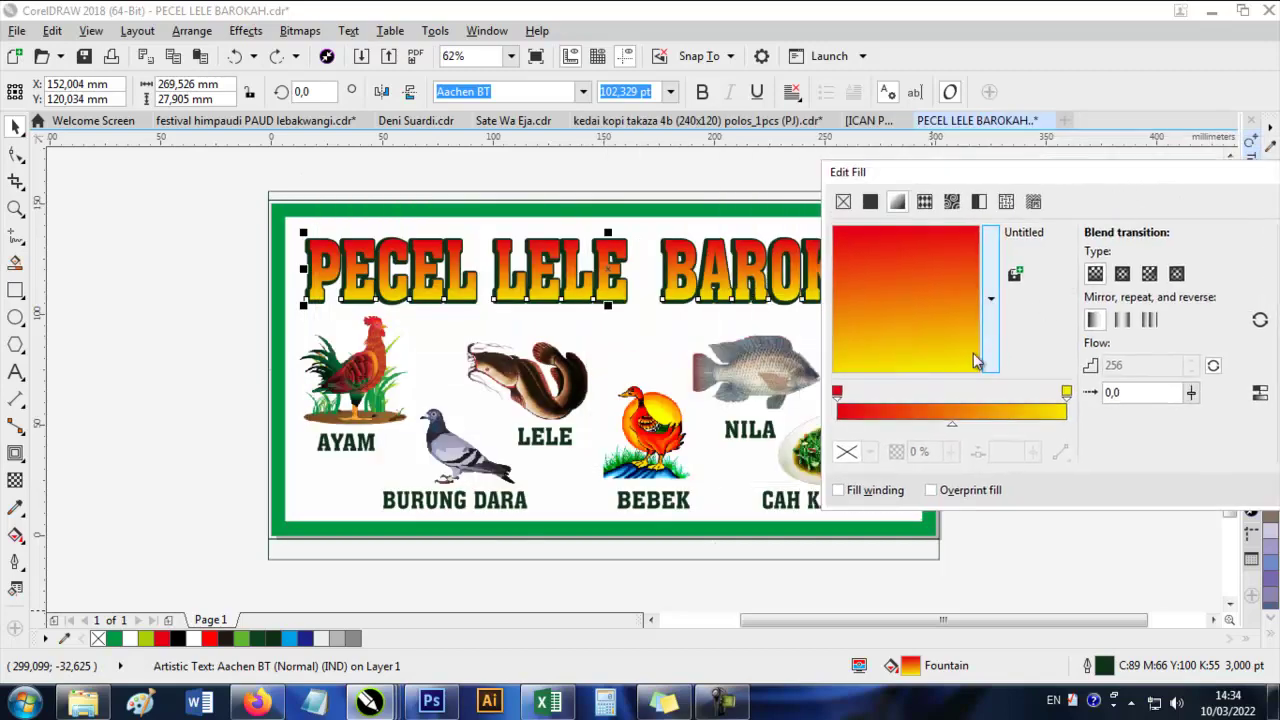
{"action": "left_click_drag", "start_coordinate": [946, 342], "coordinate": [920, 336]}
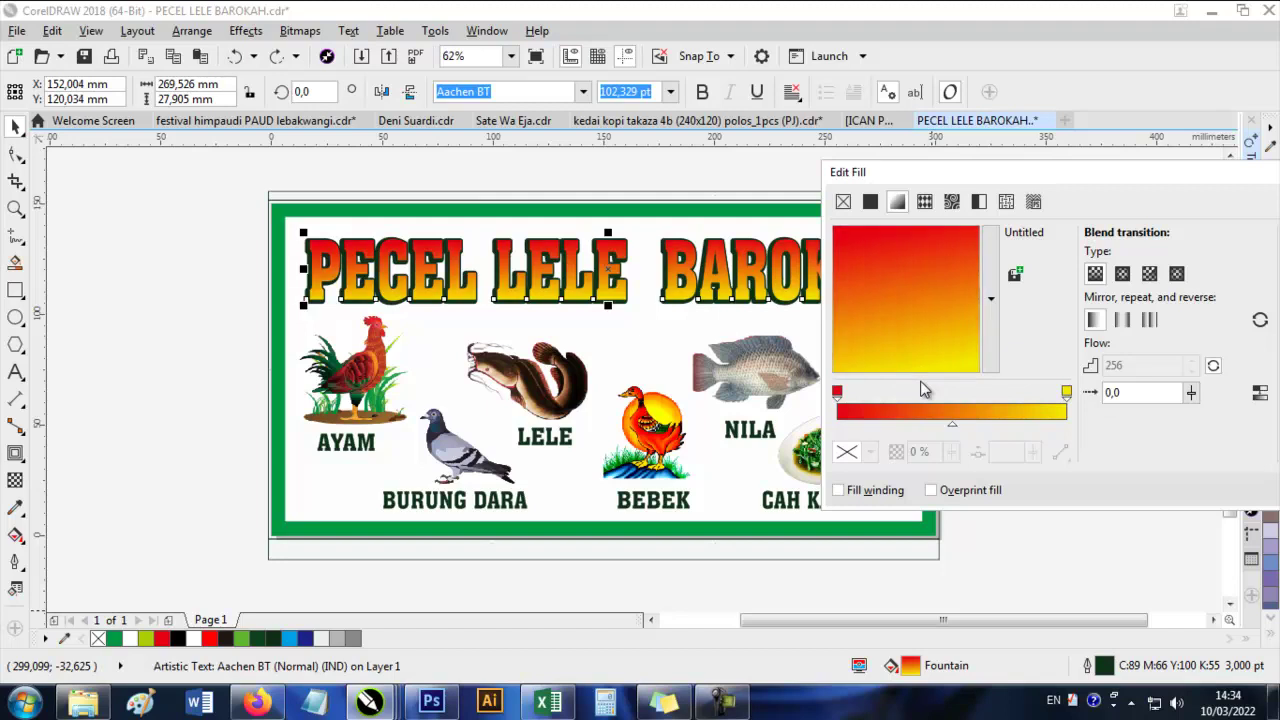
{"action": "left_click_drag", "start_coordinate": [924, 389], "coordinate": [912, 469]}
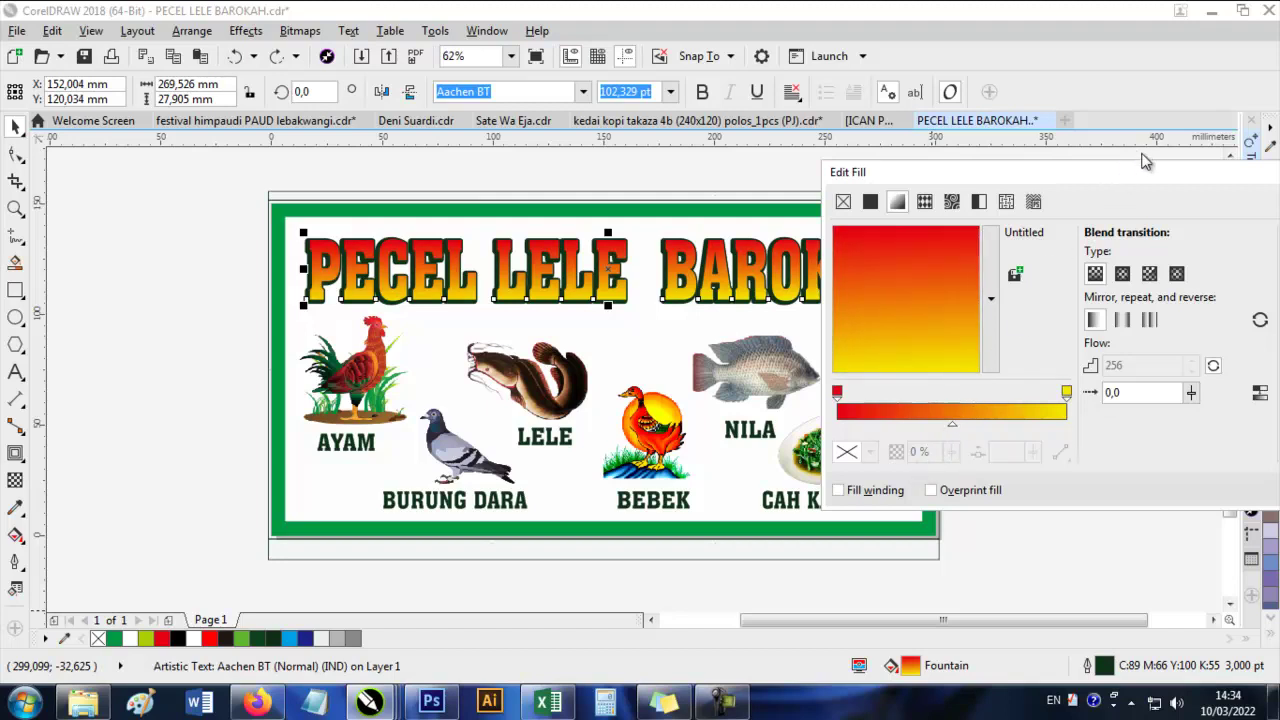
{"action": "left_click_drag", "start_coordinate": [1151, 184], "coordinate": [594, 333]}
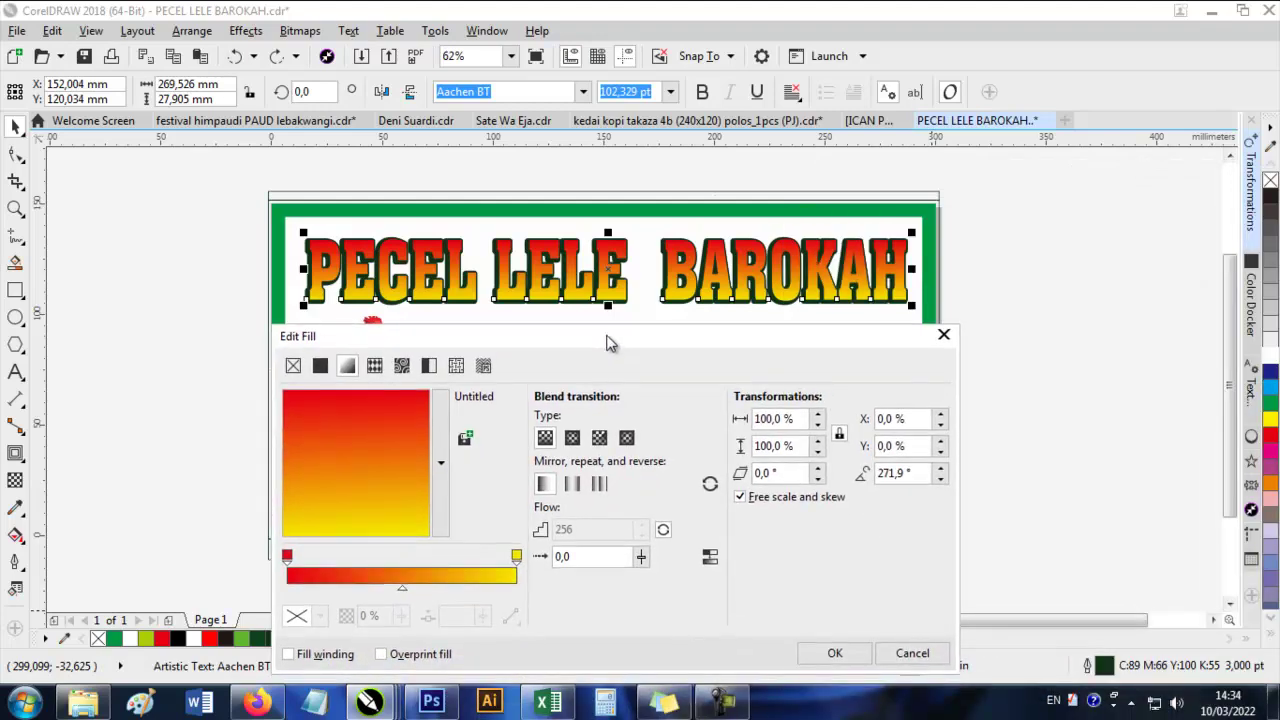
{"action": "left_click", "coordinate": [827, 648]}
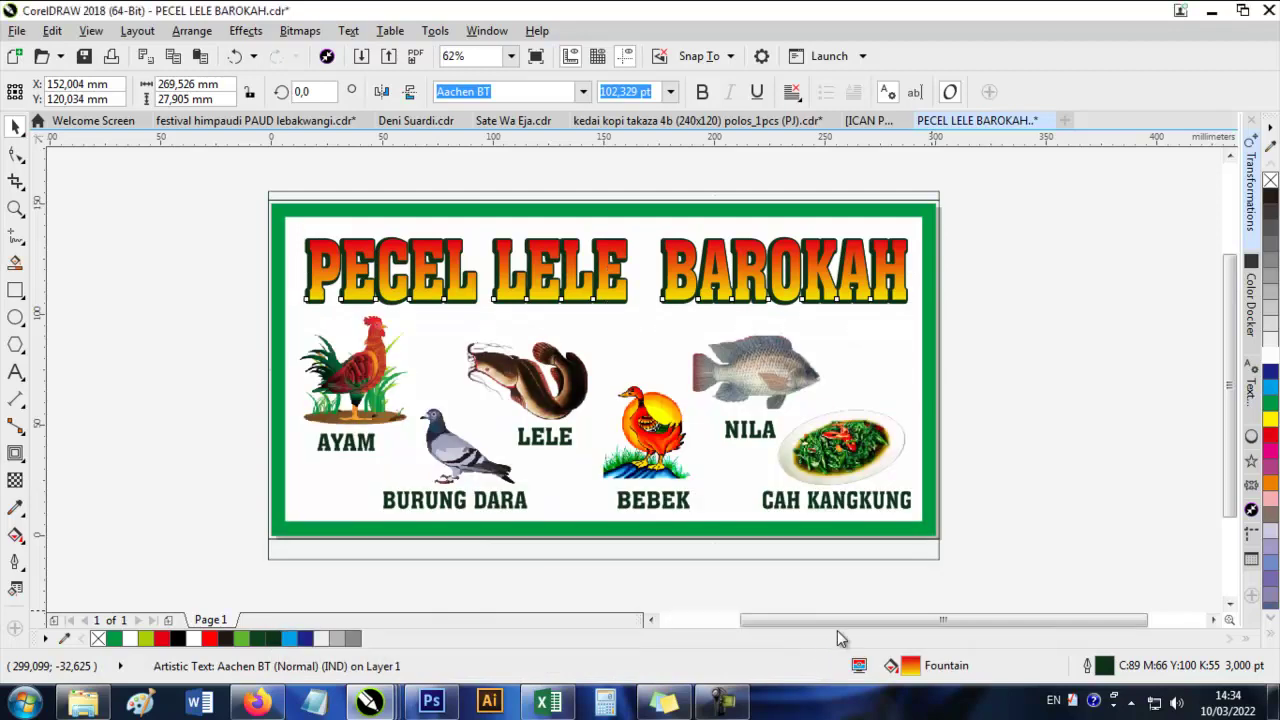
- Select the PECEL LELE BAROKAH title and the NILA label in turn to examine which font they use
{"action": "left_click", "coordinate": [944, 372]}
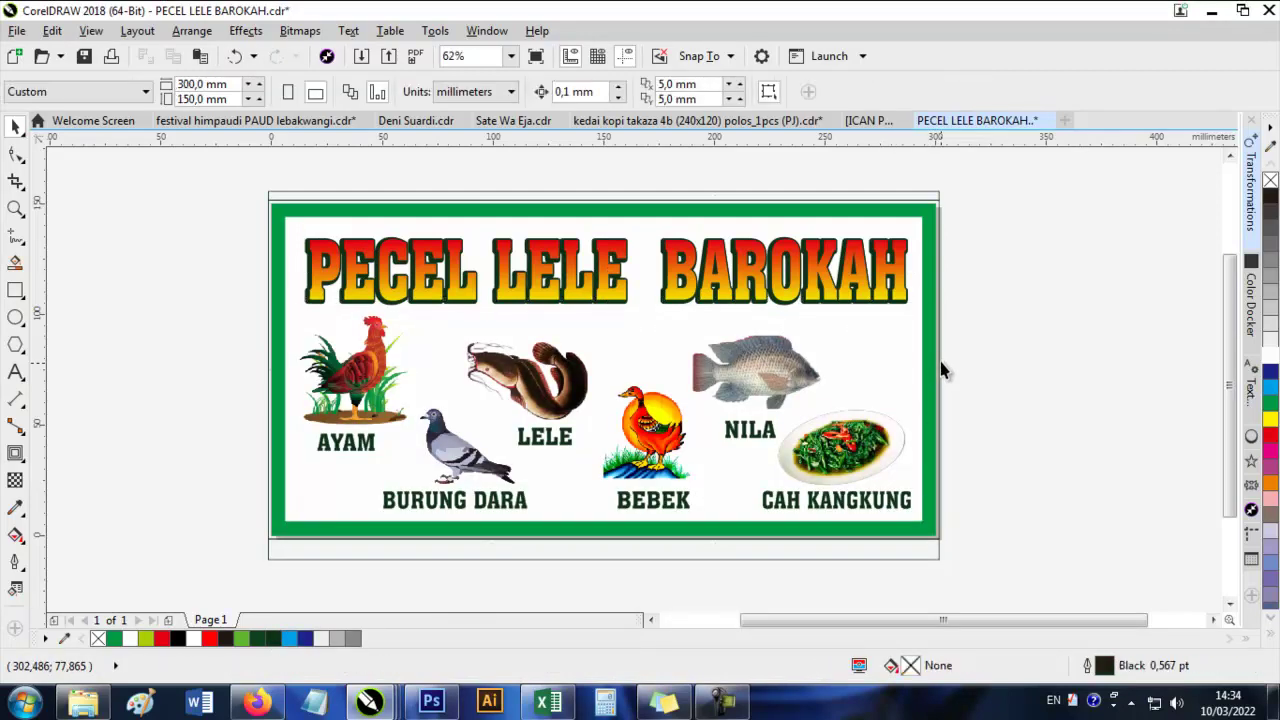
{"action": "left_click", "coordinate": [697, 244]}
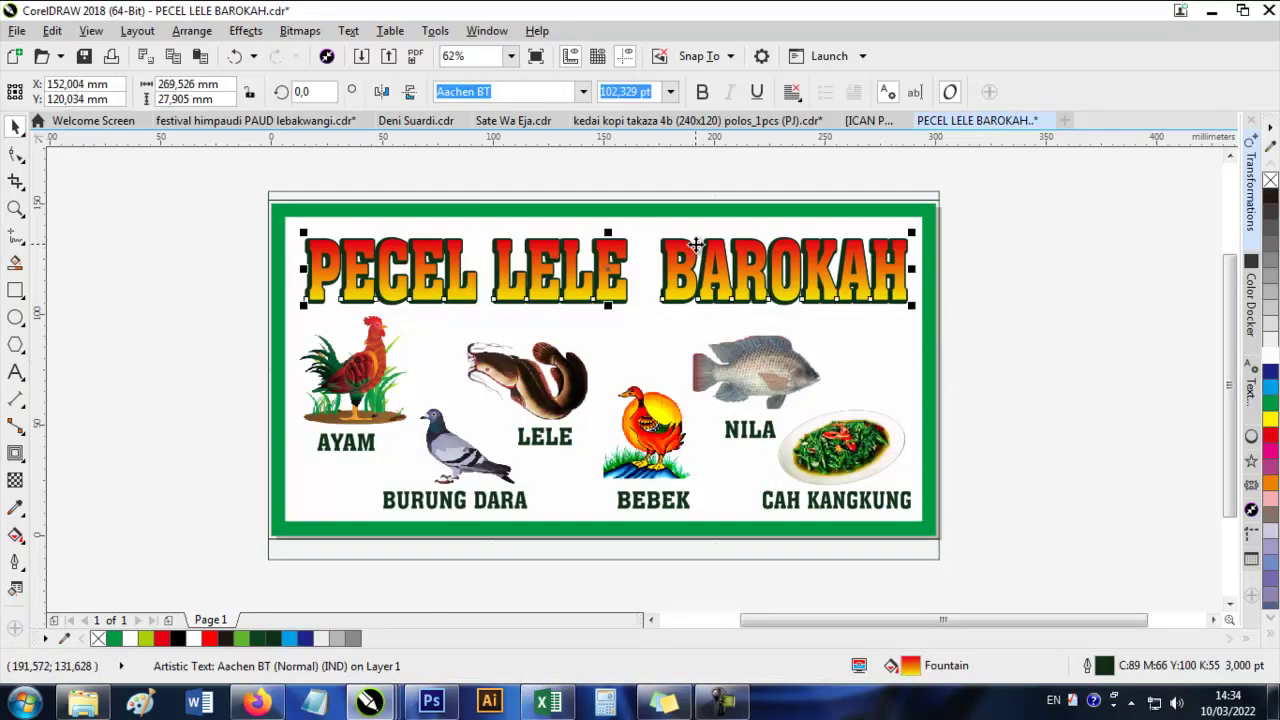
{"action": "left_click", "coordinate": [500, 90]}
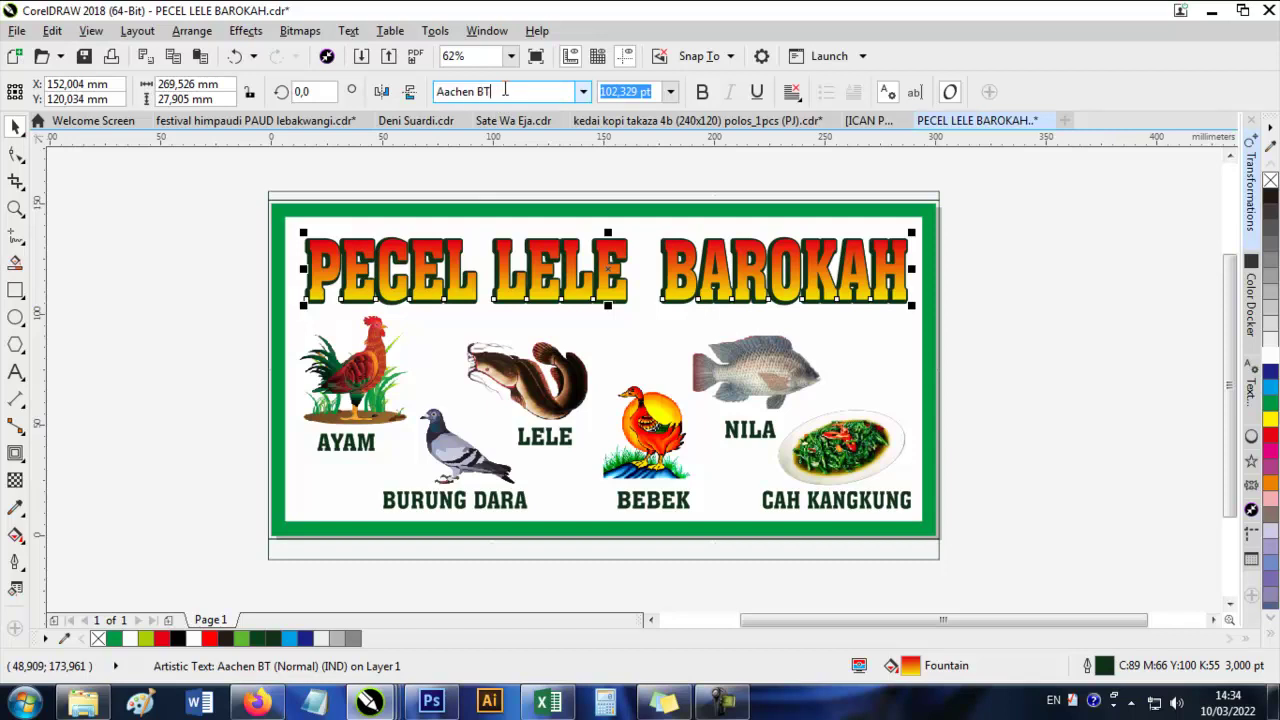
{"action": "key", "text": "ctrl+a"}
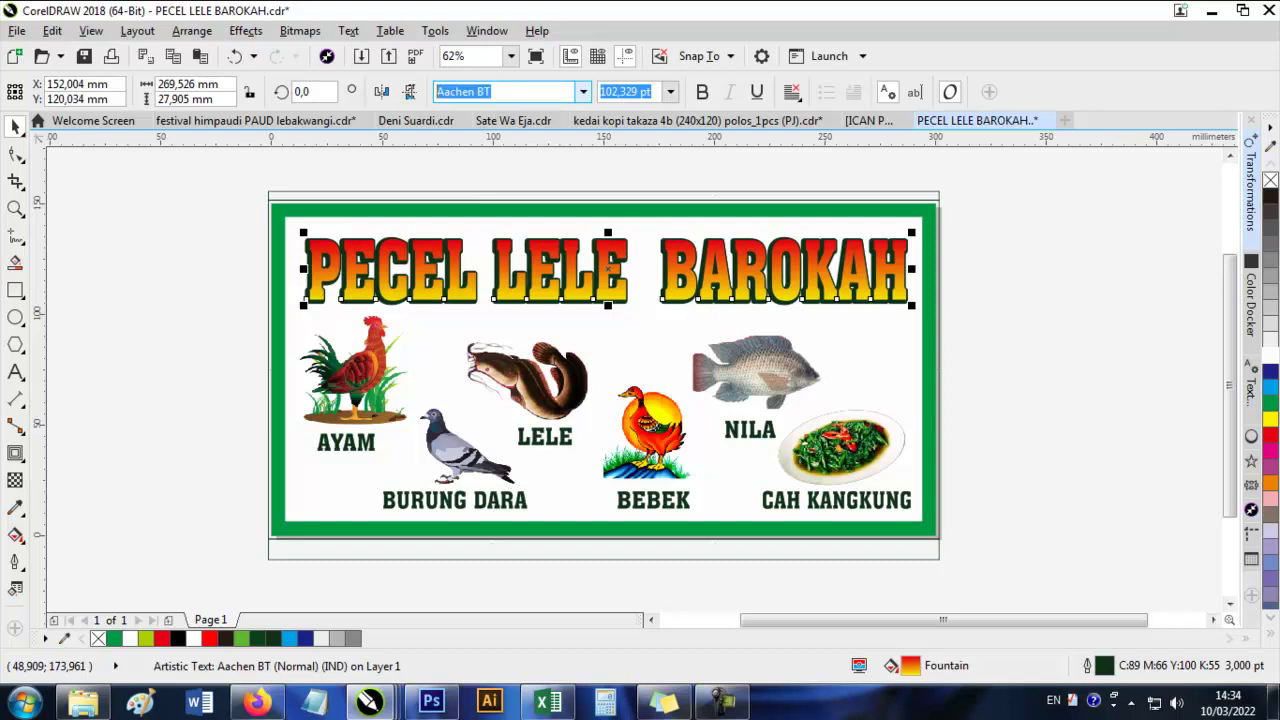
{"action": "left_click", "coordinate": [565, 91]}
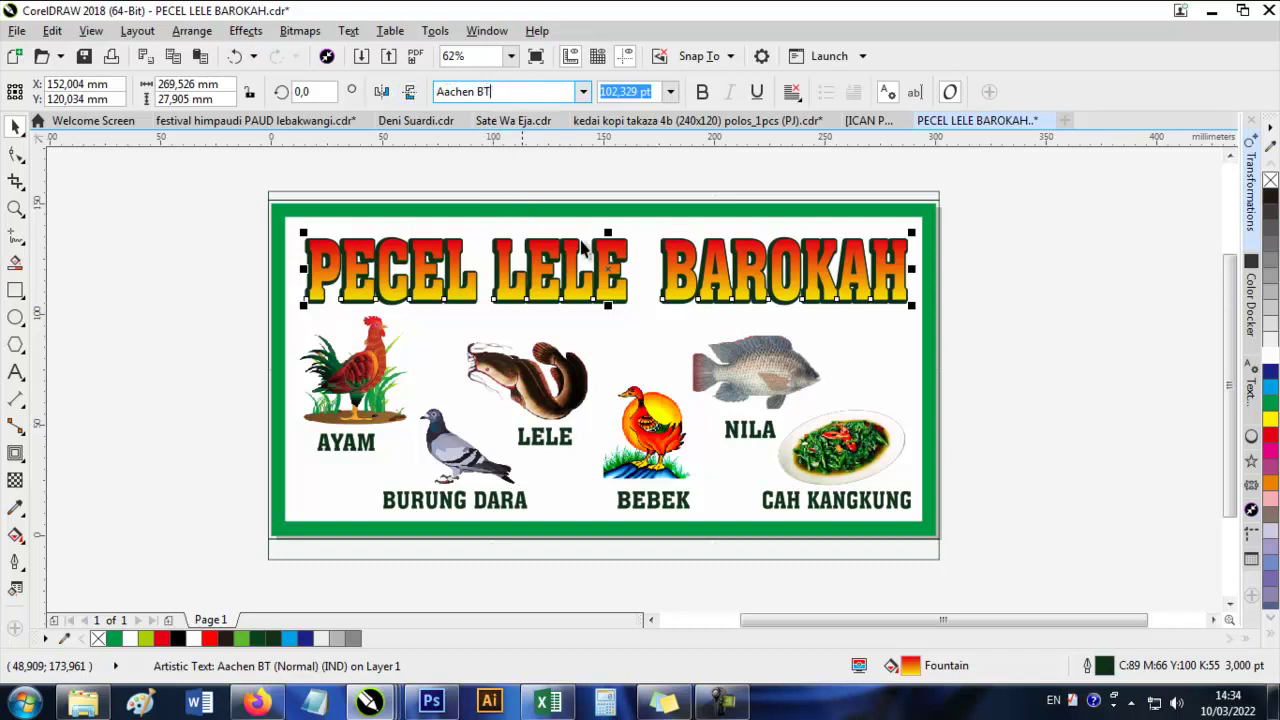
{"action": "left_click", "coordinate": [1013, 333]}
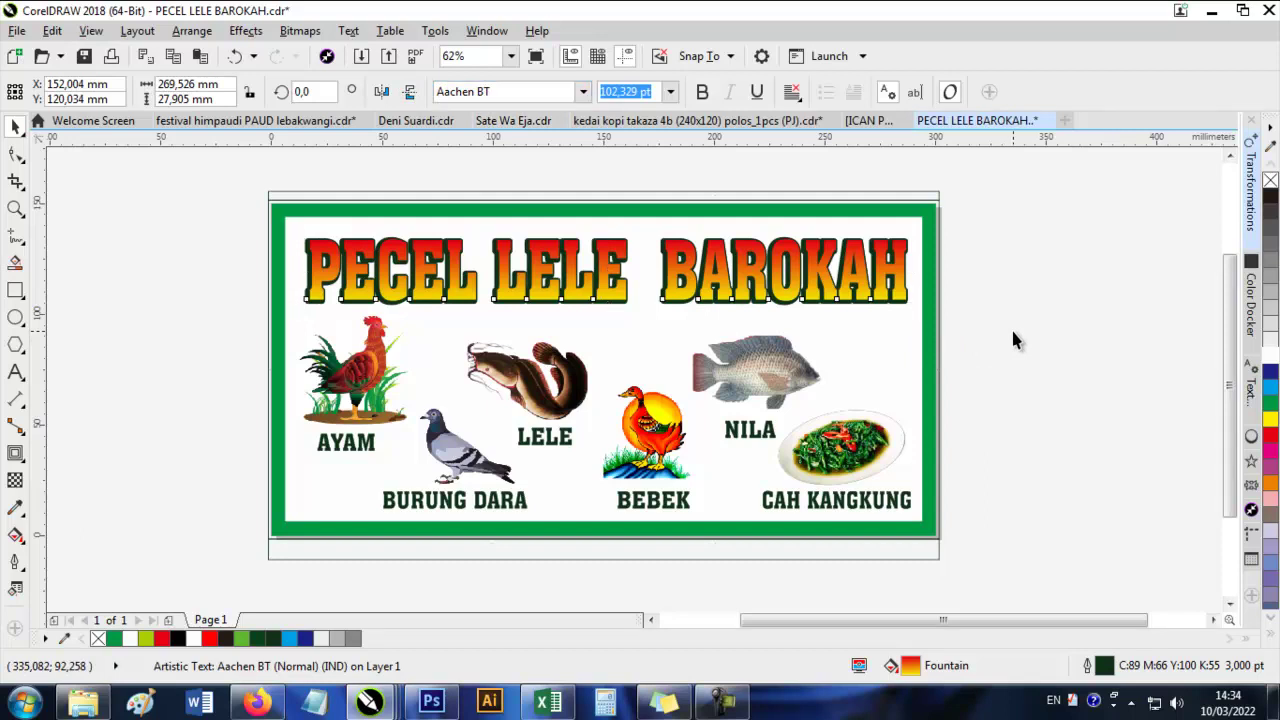
{"action": "left_click", "coordinate": [741, 447]}
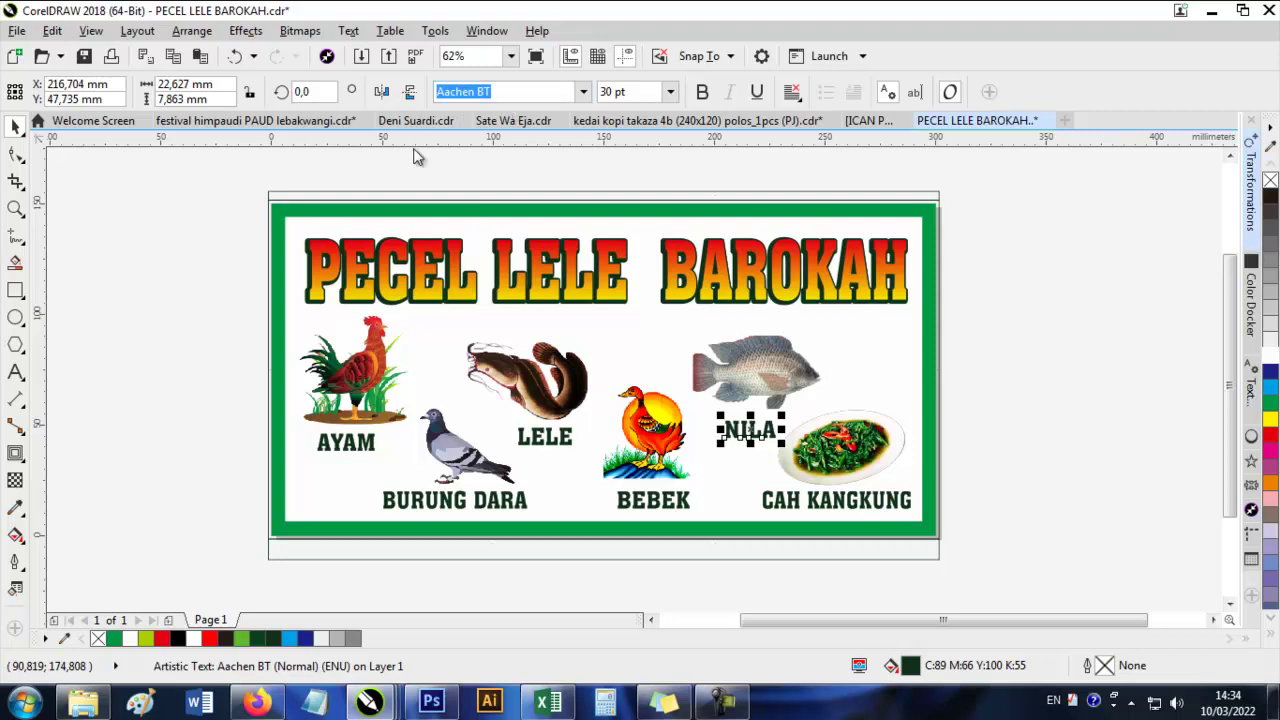
{"action": "left_click", "coordinate": [206, 302]}
{"action": "left_click_drag", "start_coordinate": [231, 293], "coordinate": [189, 318]}
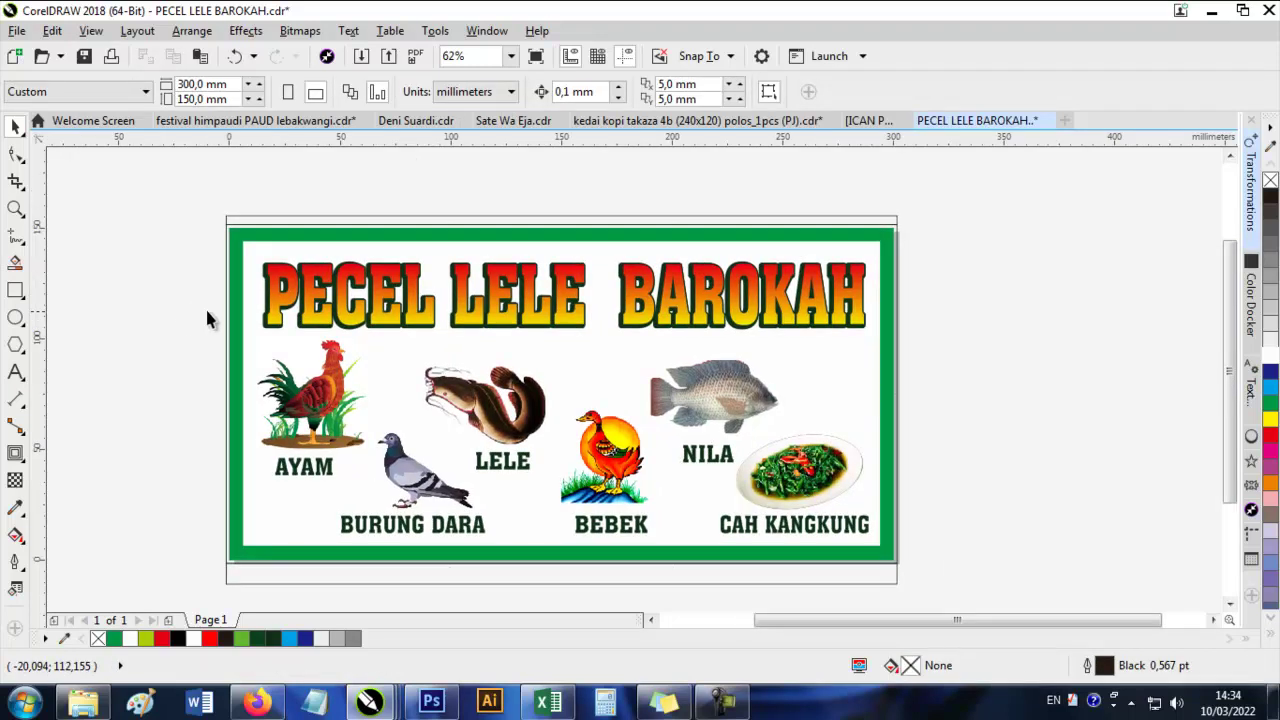